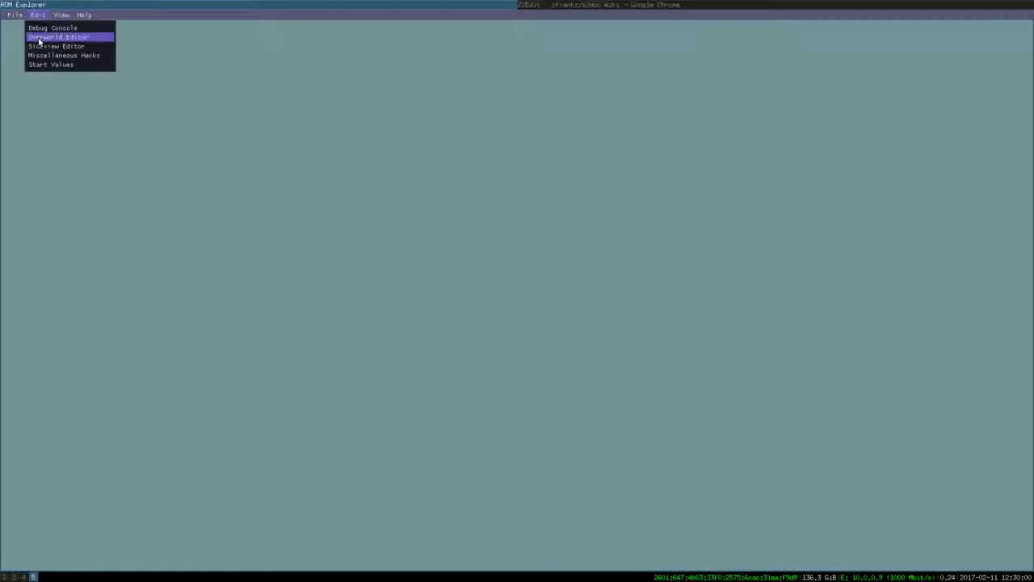
View the west_hyrule map in the Overworld Editor and the map commands in the Sideview Editor, closing both editors
{"action": "left_click", "coordinate": [39, 41]}
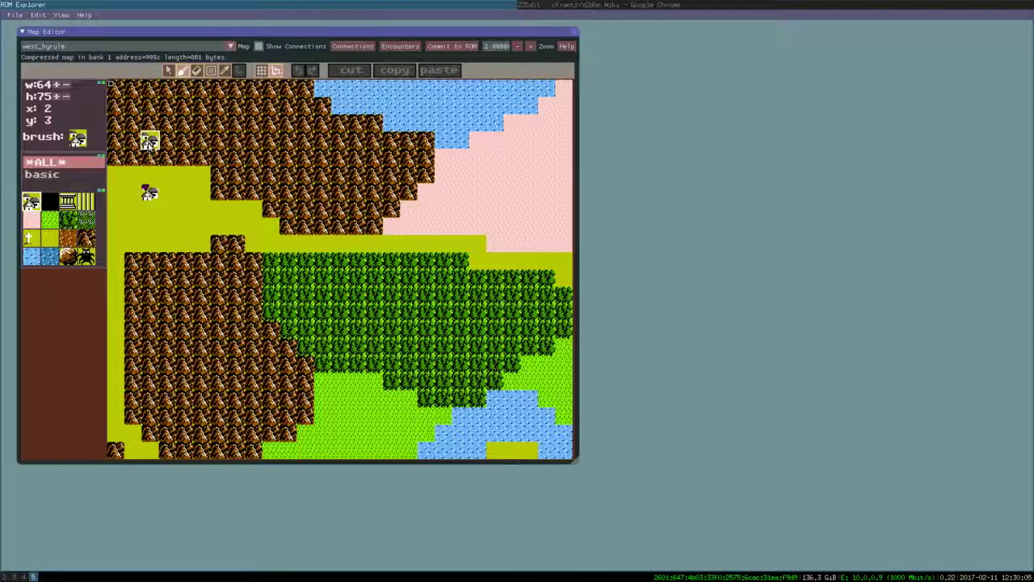
{"action": "left_click", "coordinate": [575, 33]}
{"action": "left_click", "coordinate": [37, 16]}
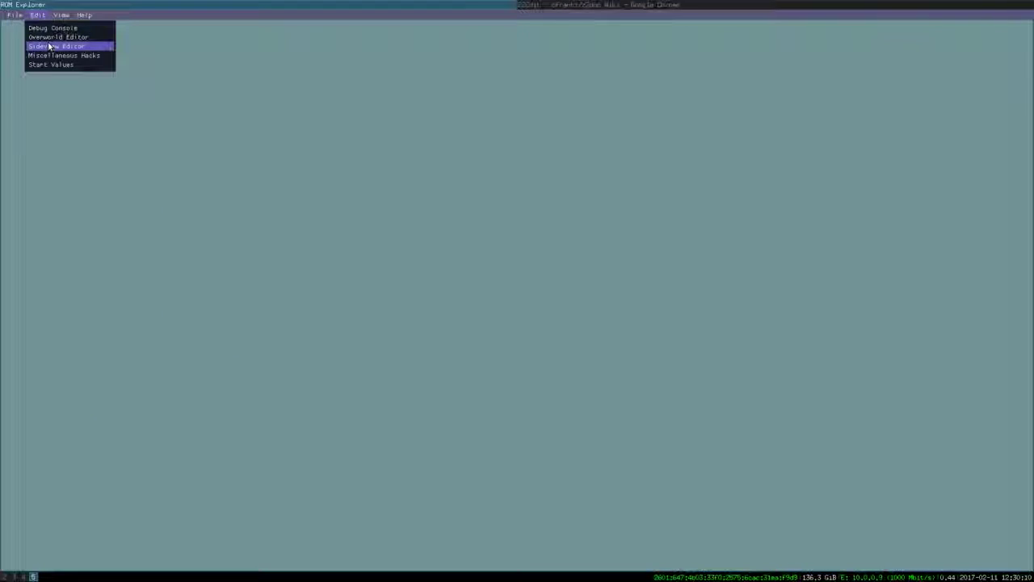
{"action": "left_click", "coordinate": [57, 46]}
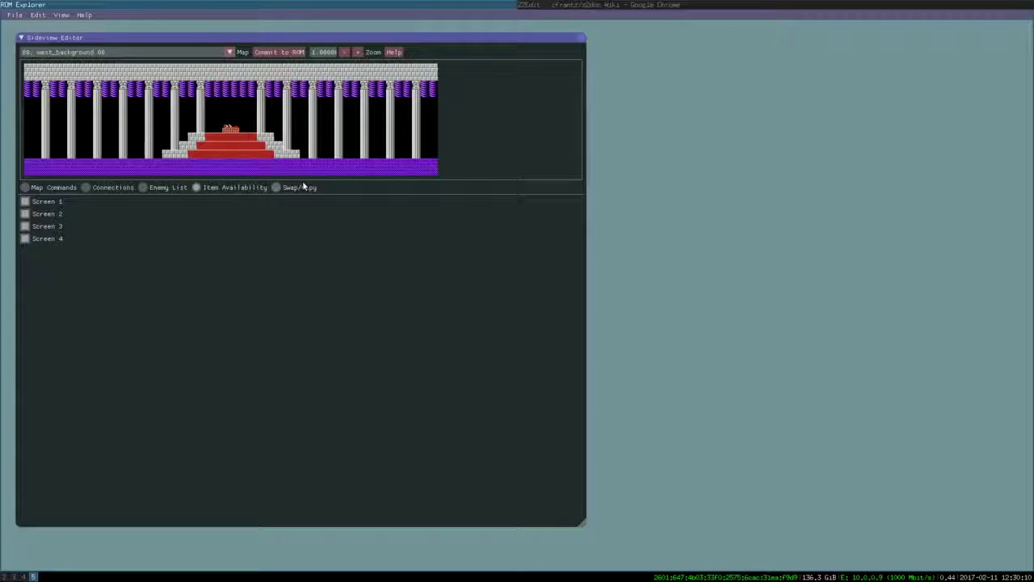
{"action": "left_click", "coordinate": [55, 188]}
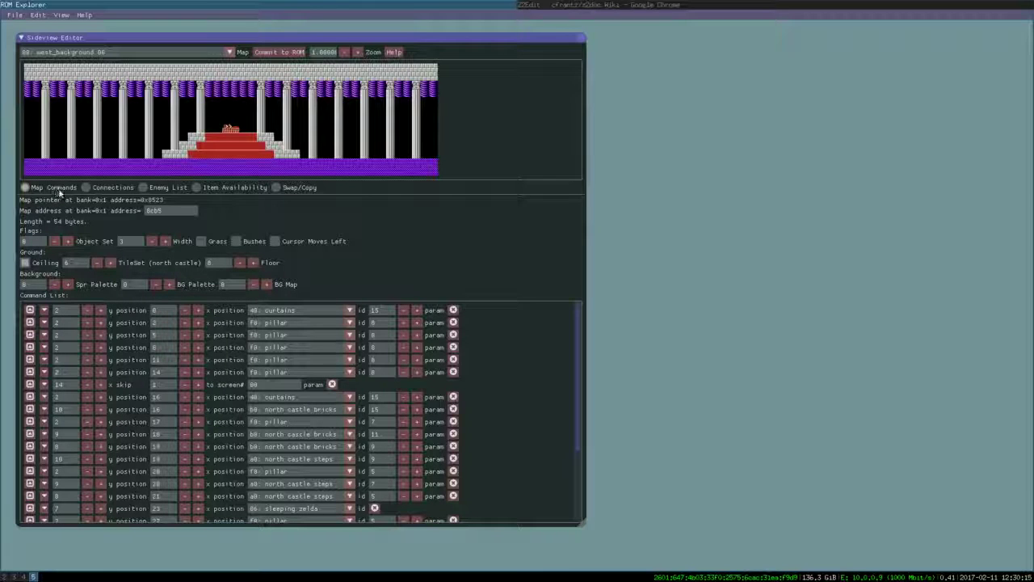
{"action": "left_click", "coordinate": [580, 39]}
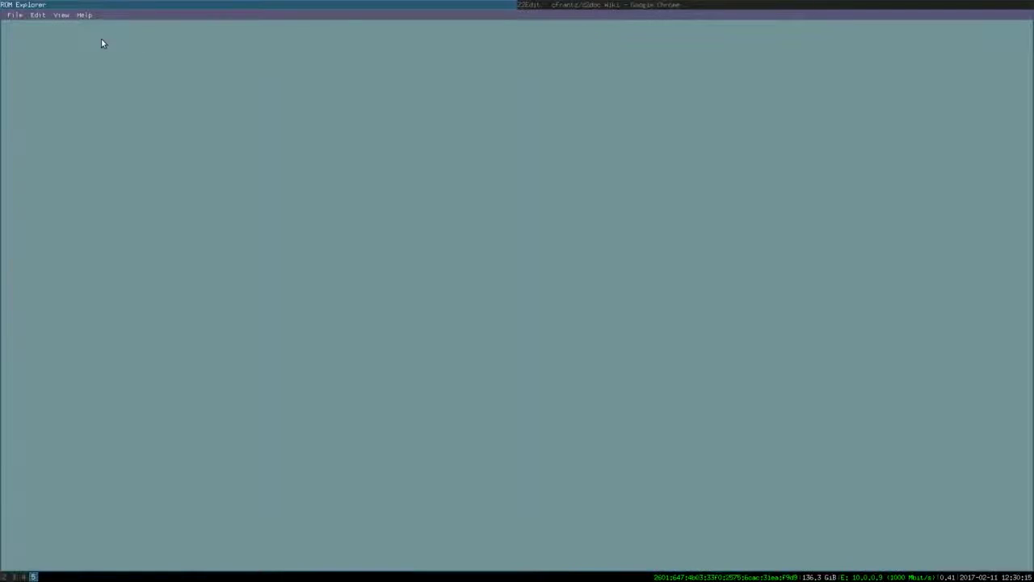
View the Start Values and Miscellaneous Hacks settings, closing each window without changing anything
{"action": "left_click", "coordinate": [39, 16]}
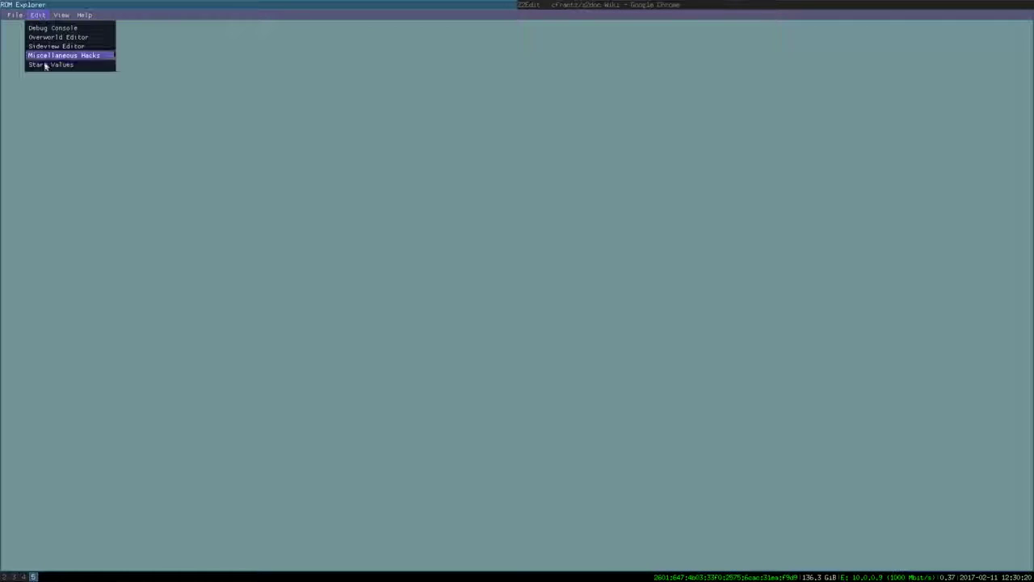
{"action": "left_click", "coordinate": [49, 66]}
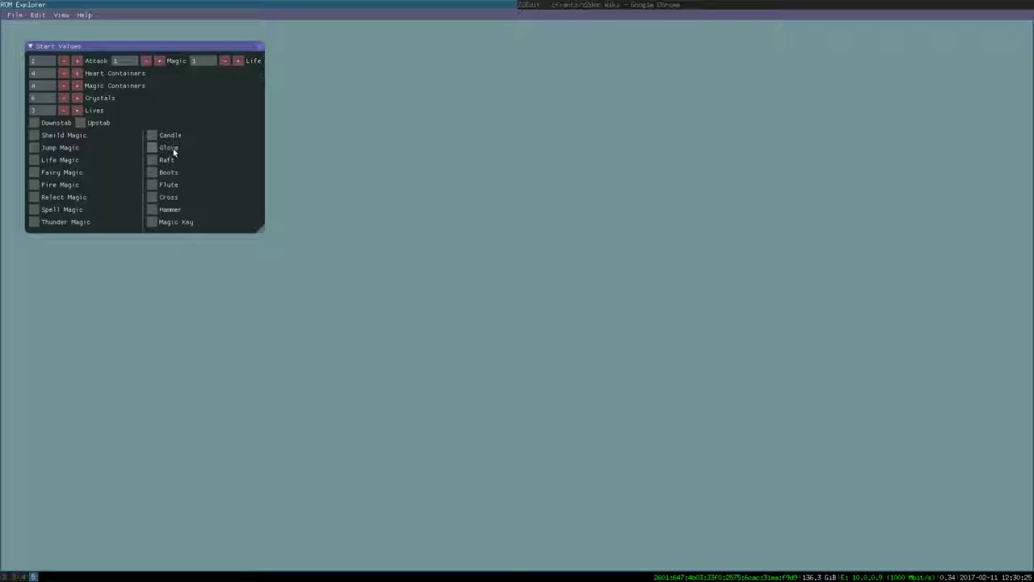
{"action": "left_click", "coordinate": [258, 46]}
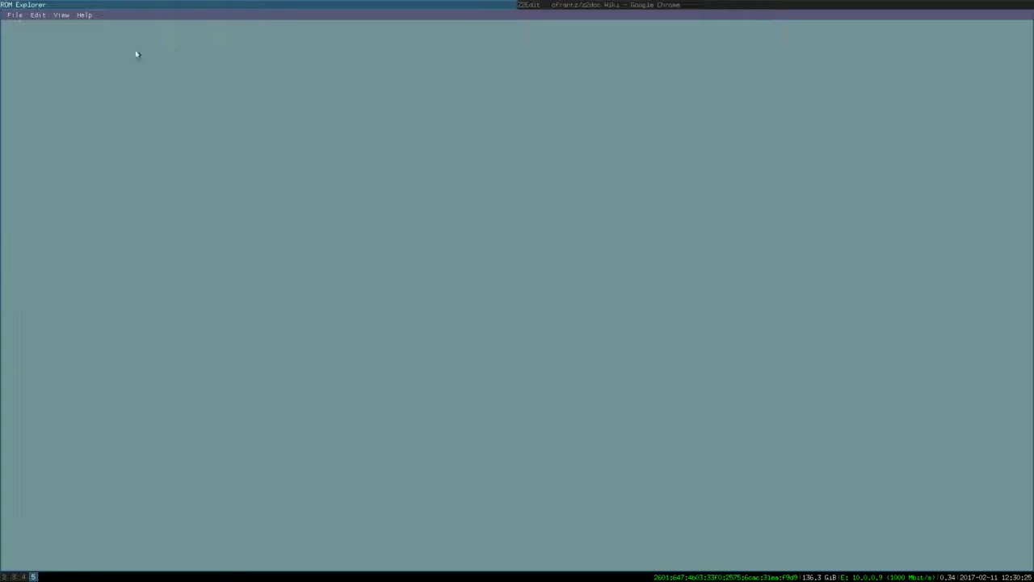
{"action": "left_click", "coordinate": [31, 18]}
{"action": "left_click", "coordinate": [40, 57]}
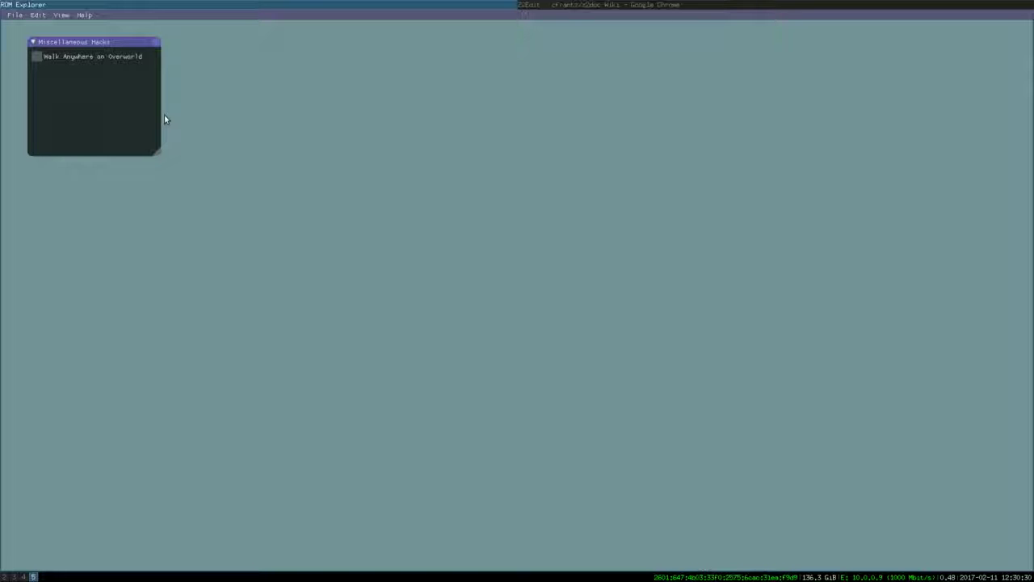
{"action": "left_click", "coordinate": [157, 42]}
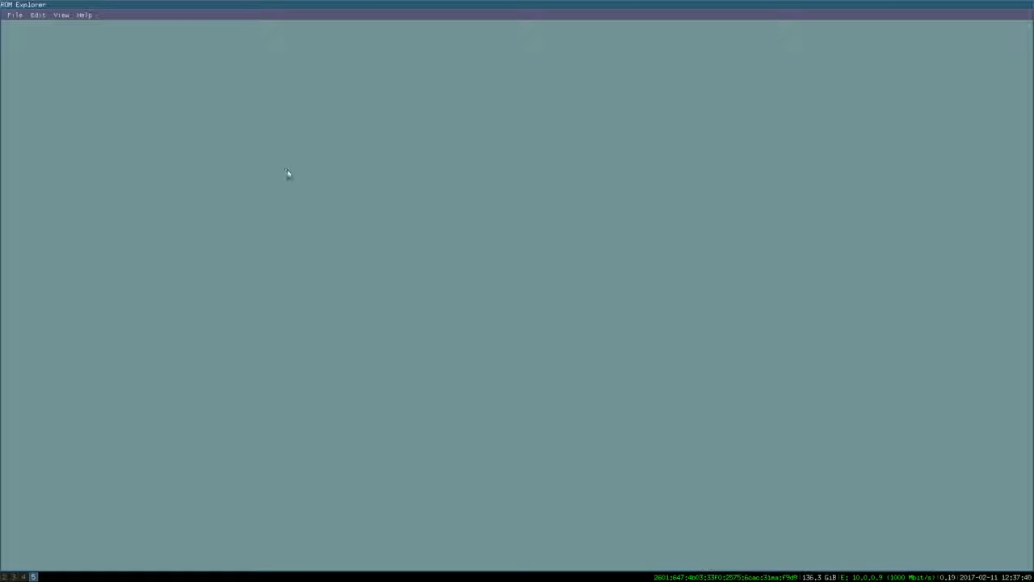
Open the Overworld Editor on the west_hyrule map and enlarge its window
{"action": "left_click", "coordinate": [37, 15]}
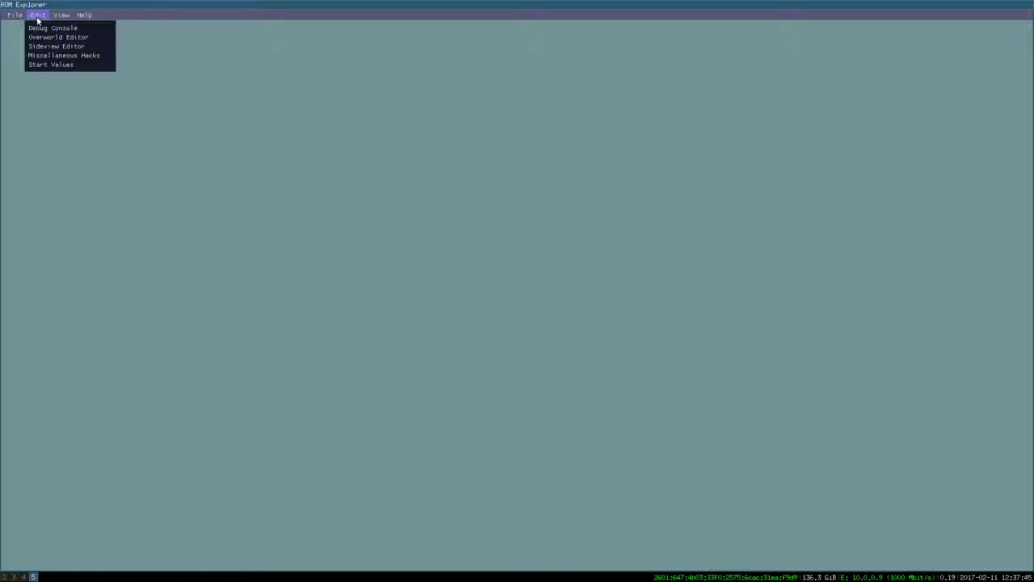
{"action": "left_click", "coordinate": [49, 37]}
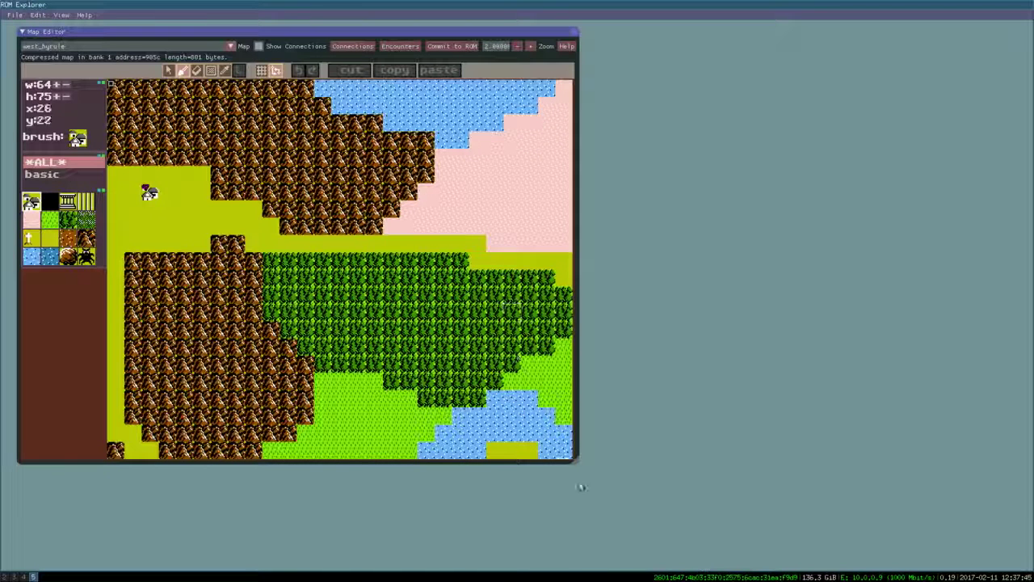
{"action": "left_click_drag", "start_coordinate": [576, 462], "coordinate": [660, 534]}
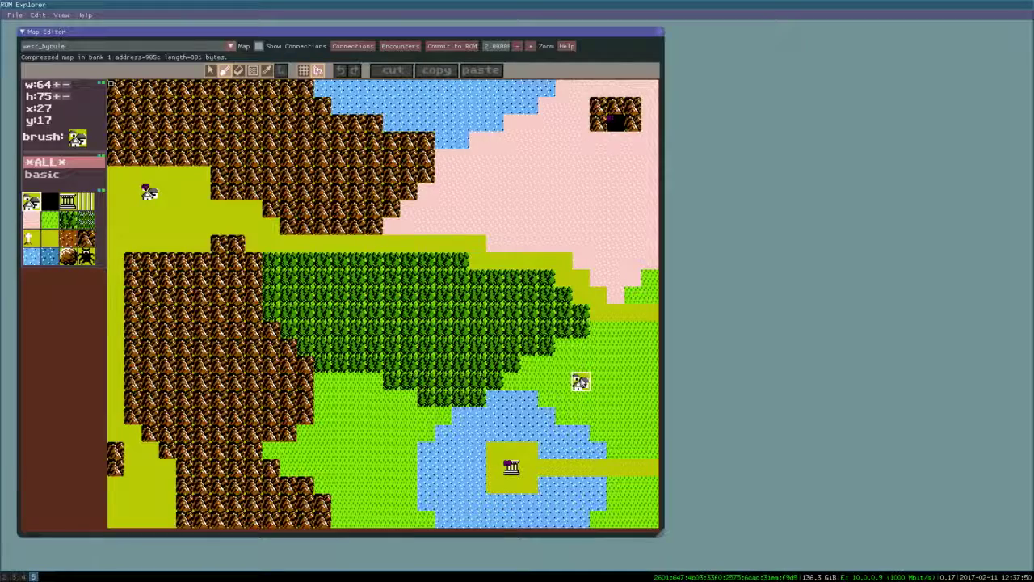
Copy the North Castle with its surrounding lake and paste it farther west, with the castle at x 14, y 21
{"action": "scroll", "coordinate": [581, 381], "scroll_direction": "down", "scroll_amount": 2}
{"action": "scroll", "coordinate": [581, 381], "scroll_direction": "down", "scroll_amount": 3}
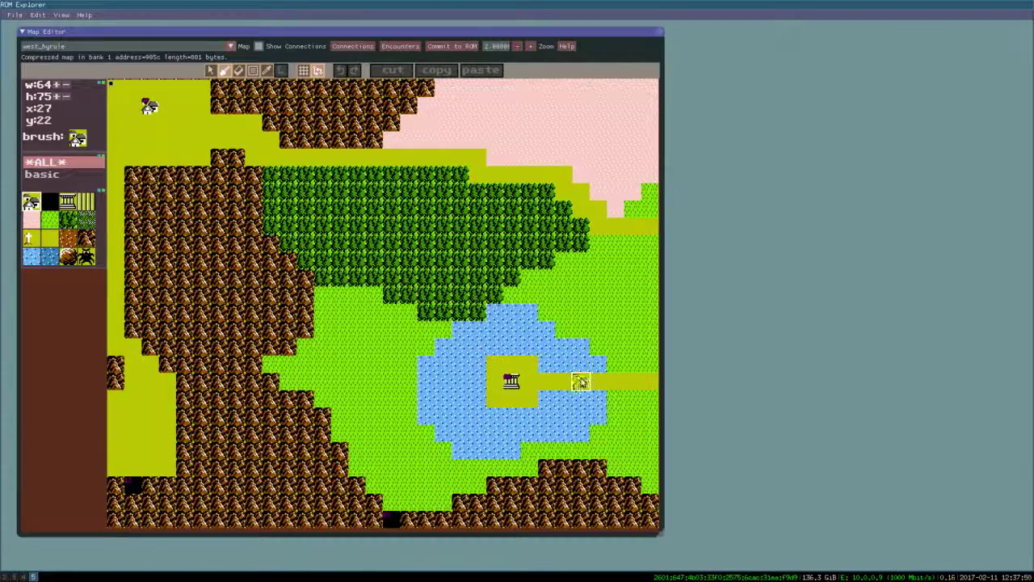
{"action": "scroll", "coordinate": [580, 382], "scroll_direction": "right", "scroll_amount": 3}
{"action": "scroll", "coordinate": [581, 381], "scroll_direction": "right", "scroll_amount": 2}
{"action": "scroll", "coordinate": [581, 381], "scroll_direction": "down", "scroll_amount": 3}
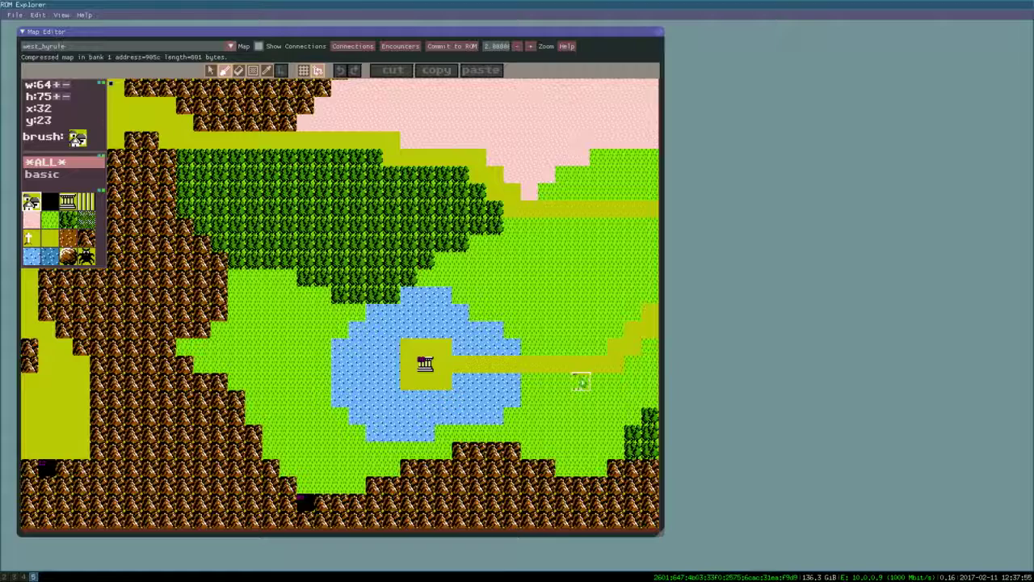
{"action": "scroll", "coordinate": [581, 381], "scroll_direction": "right", "scroll_amount": 3}
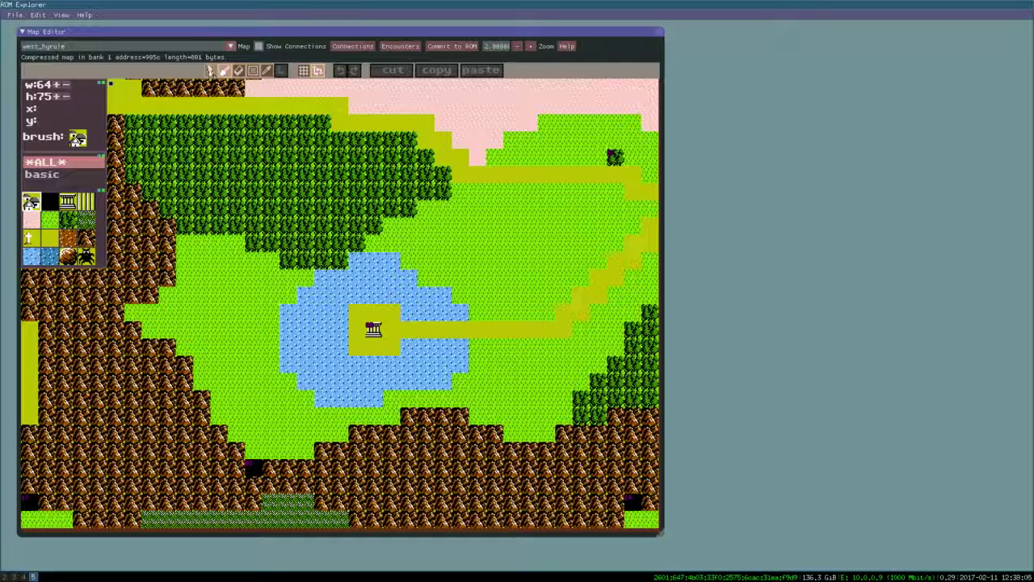
{"action": "left_click", "coordinate": [209, 71]}
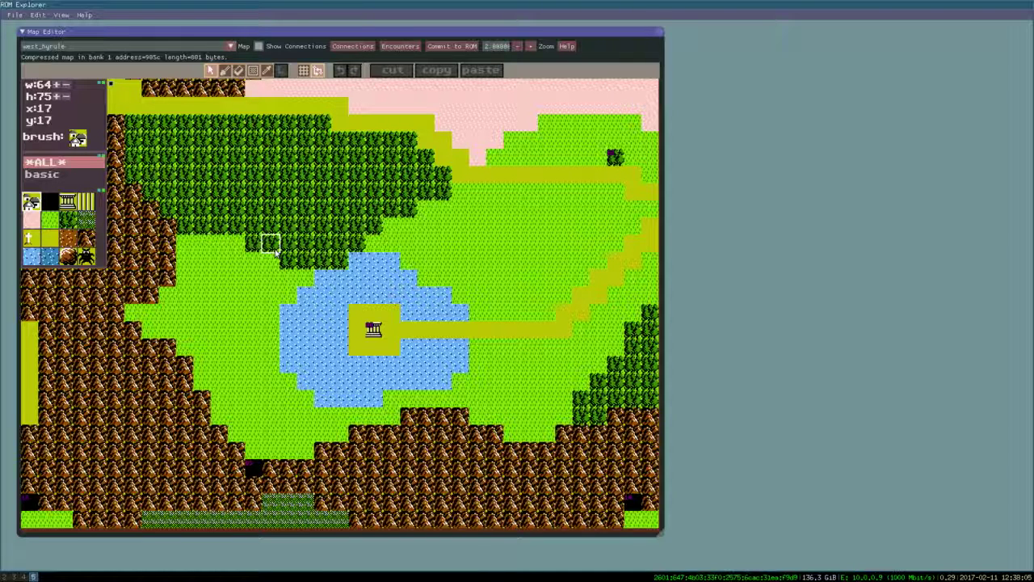
{"action": "left_click_drag", "start_coordinate": [275, 250], "coordinate": [477, 399]}
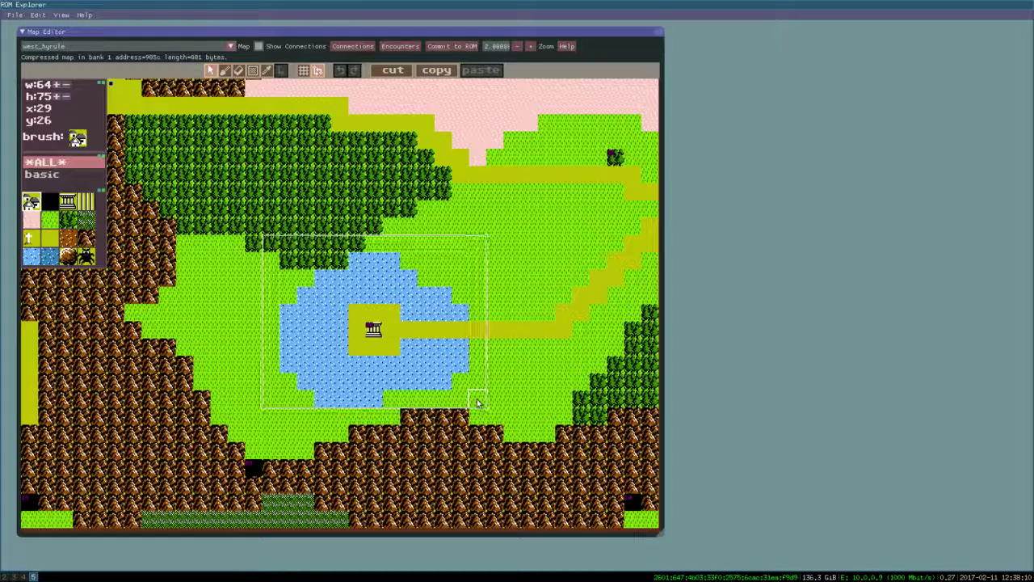
{"action": "key", "text": "ctrl+c"}
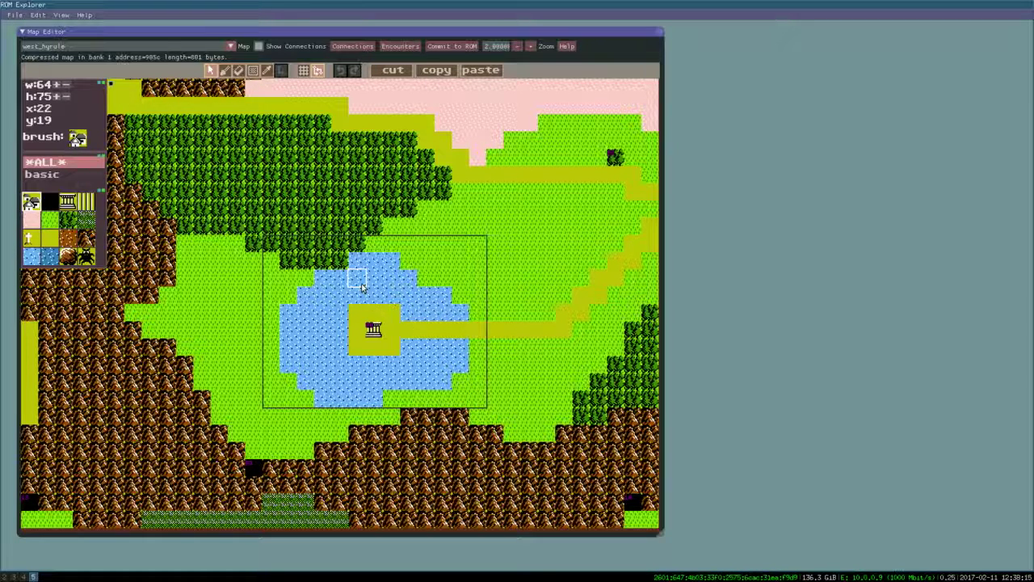
{"action": "key", "text": "ctrl+v"}
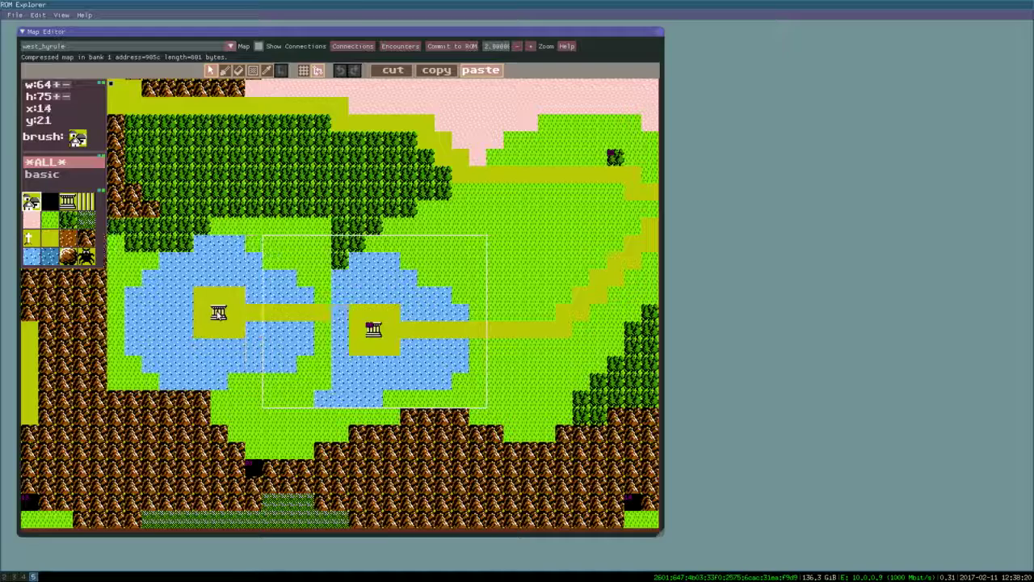
{"action": "left_click", "coordinate": [218, 314]}
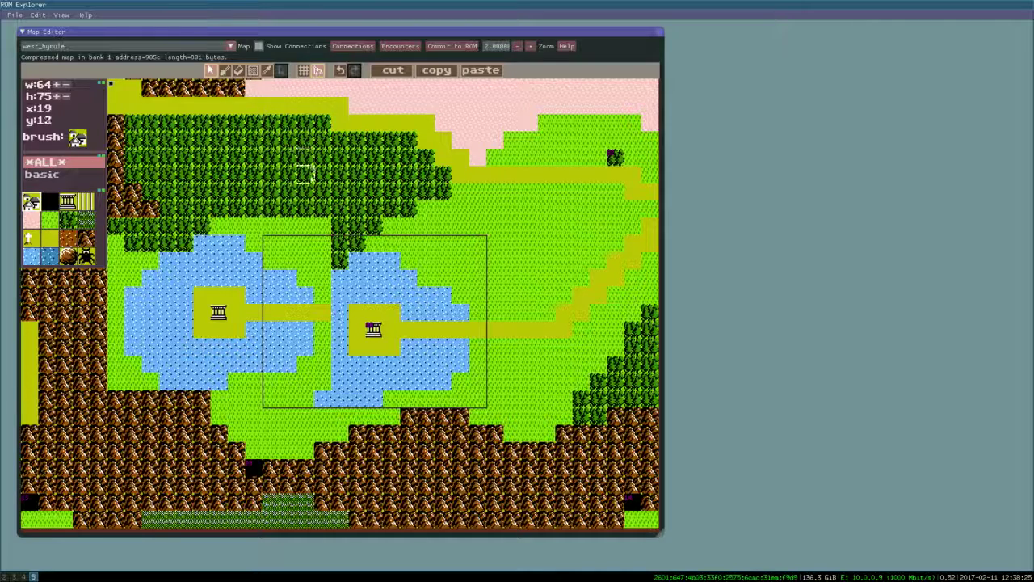
Cover the original castle and the rest of its lake with a filled rectangle of grass tiles
{"action": "left_click", "coordinate": [50, 220]}
{"action": "left_click", "coordinate": [254, 71]}
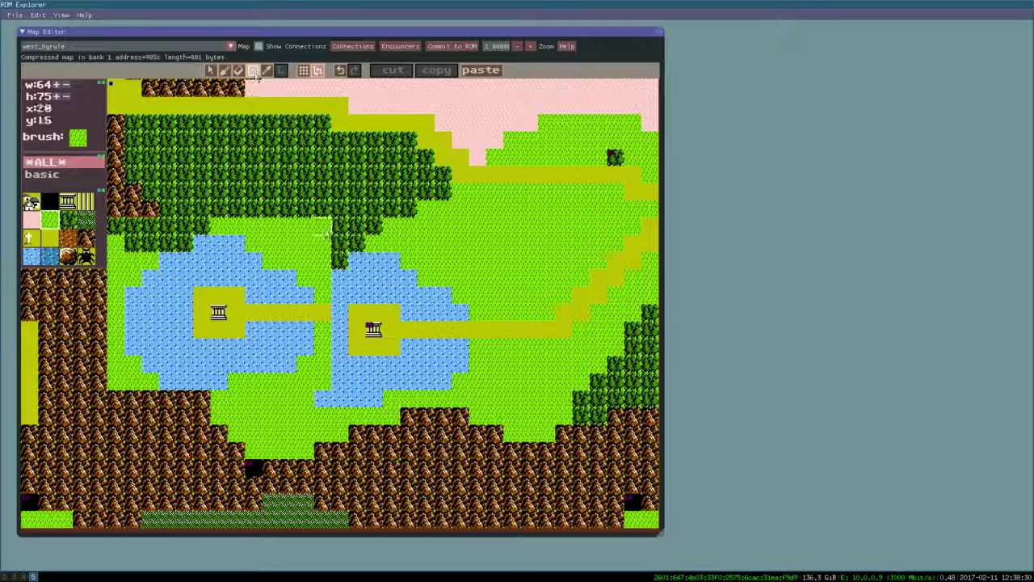
{"action": "mouse_move", "coordinate": [321, 244]}
{"action": "left_mouse_down"}
{"action": "mouse_move", "coordinate": [474, 301]}
{"action": "mouse_move", "coordinate": [482, 396]}
{"action": "left_mouse_up"}
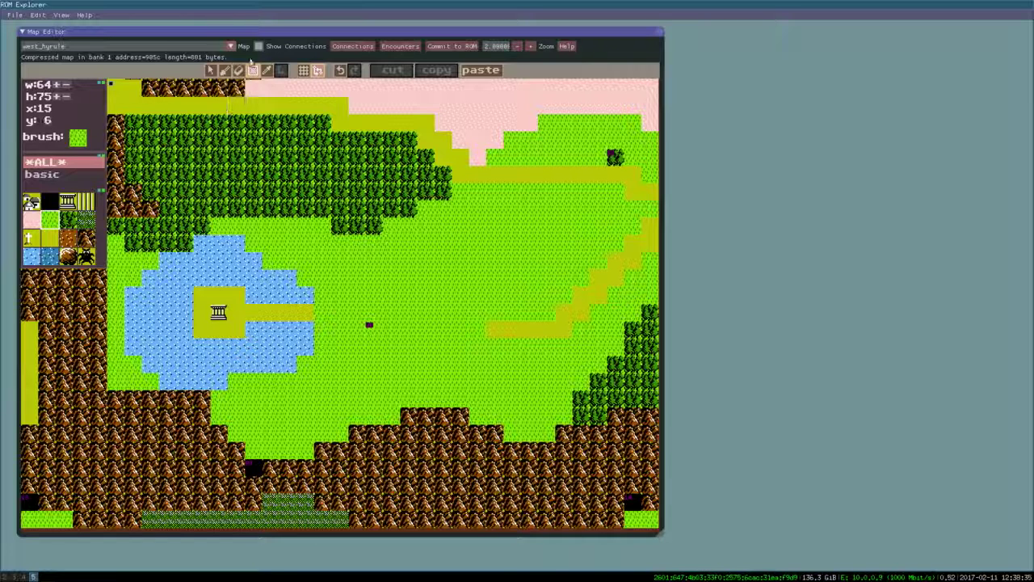
Fill in road tiles across the grass to link the relocated castle's causeway with the existing road to the east
{"action": "left_click", "coordinate": [49, 238]}
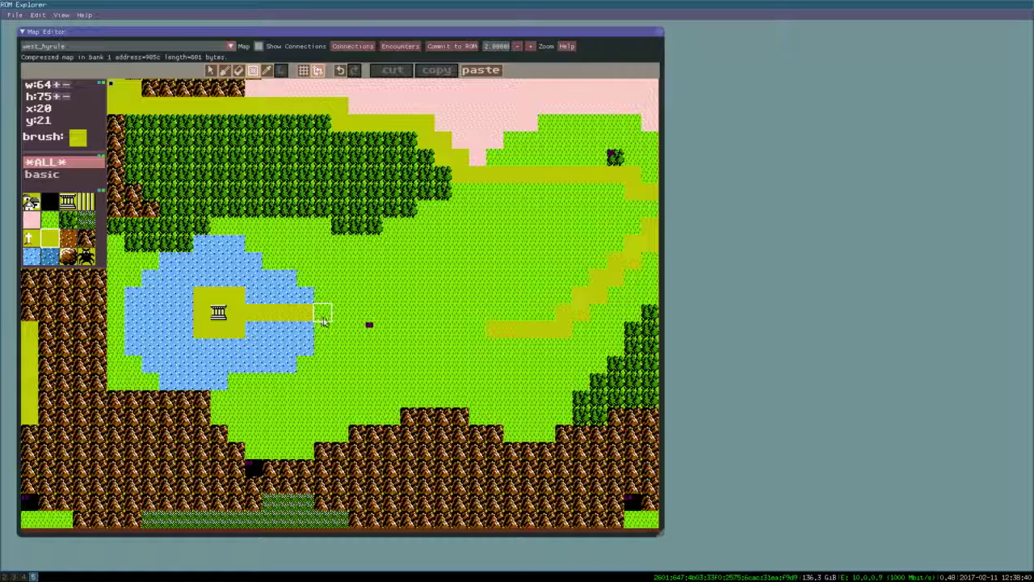
{"action": "left_click_drag", "start_coordinate": [368, 318], "coordinate": [483, 329]}
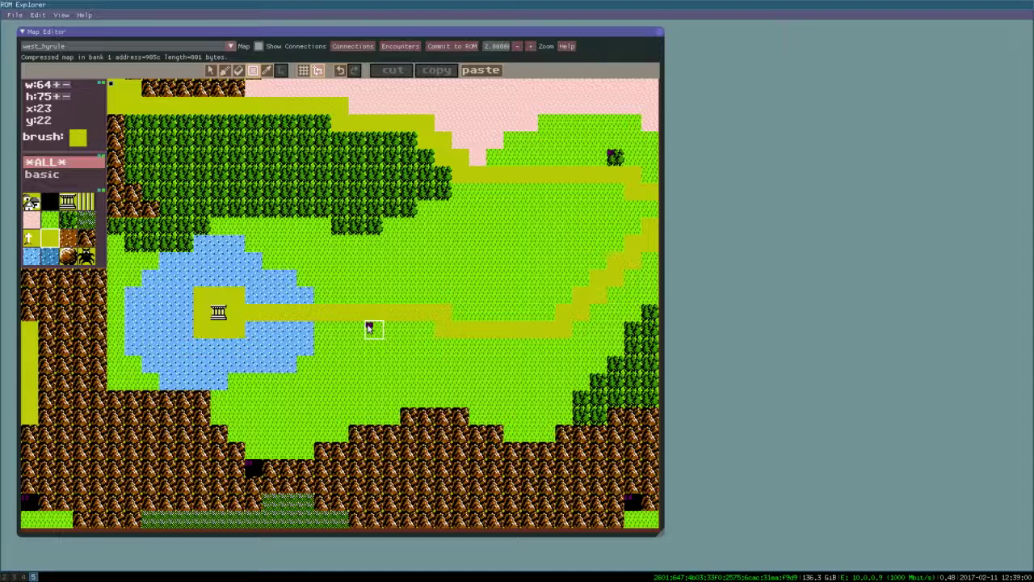
Move the old castle's connection onto the relocated castle by setting its position to xpos 14, ypos 21
{"action": "left_click", "coordinate": [368, 326]}
{"action": "left_click", "coordinate": [408, 371]}
{"action": "left_click", "coordinate": [409, 371]}
{"action": "left_click", "coordinate": [408, 371]}
{"action": "left_click", "coordinate": [408, 371]}
{"action": "left_click", "coordinate": [408, 371]}
{"action": "left_click", "coordinate": [408, 371]}
{"action": "left_click", "coordinate": [408, 371]}
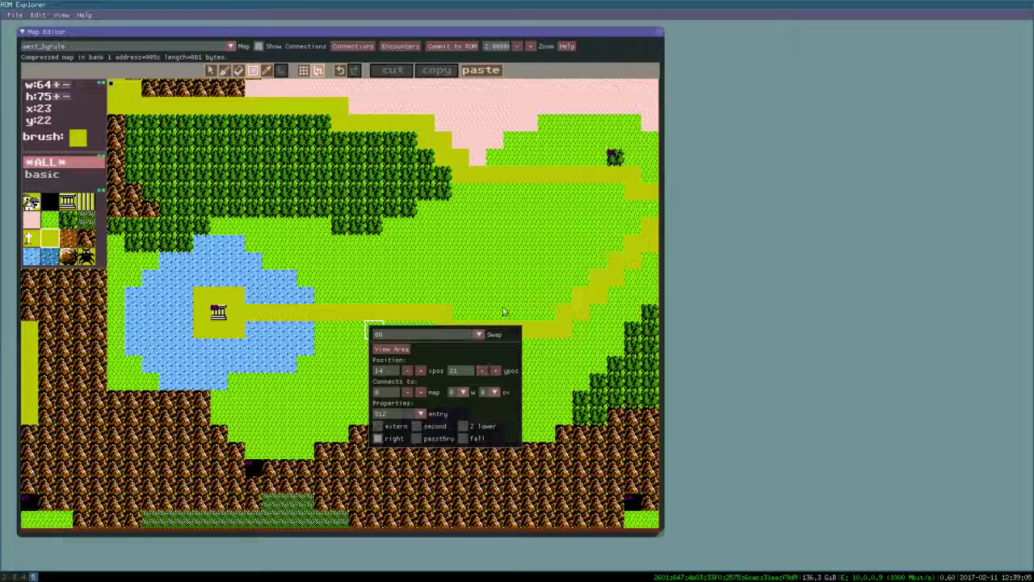
{"action": "left_click", "coordinate": [401, 308]}
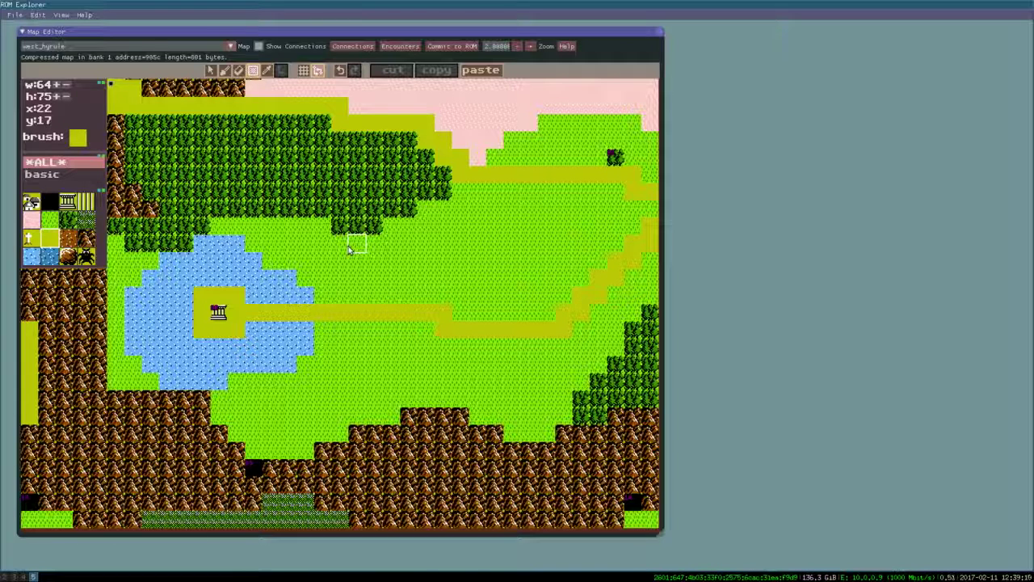
Commit the edited overworld map to the ROM and launch the game in the emulator
{"action": "left_click", "coordinate": [456, 46]}
{"action": "left_click", "coordinate": [14, 15]}
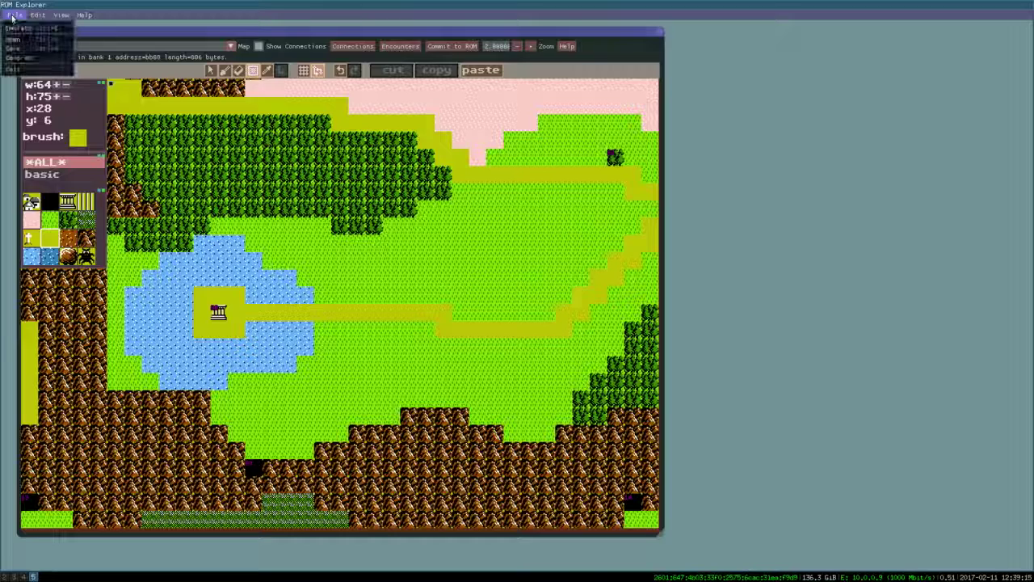
{"action": "left_click", "coordinate": [10, 28]}
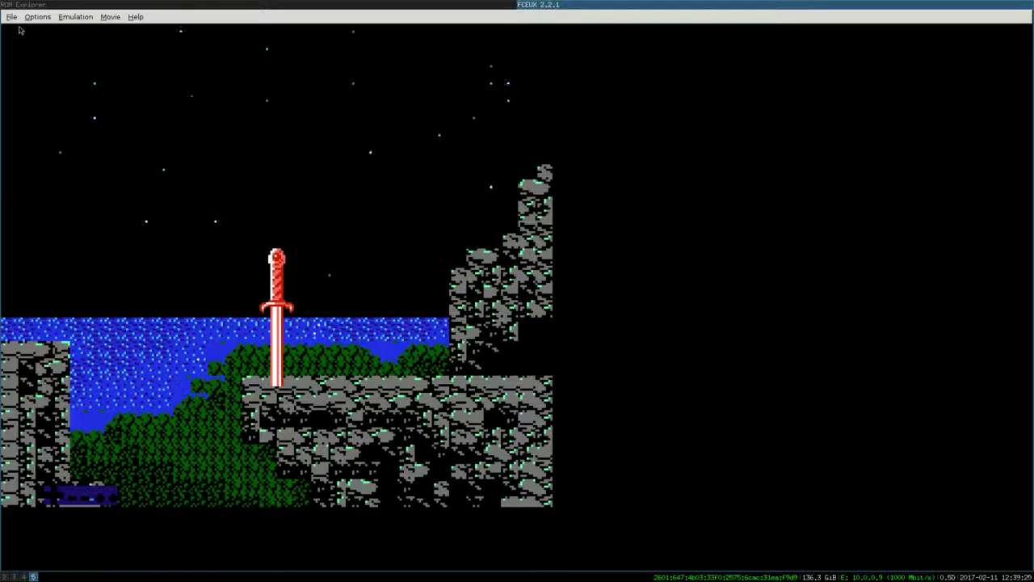
Start the game from the first save slot, leave the castle, and walk east along the new road to test it
{"action": "key", "text": "Return"}
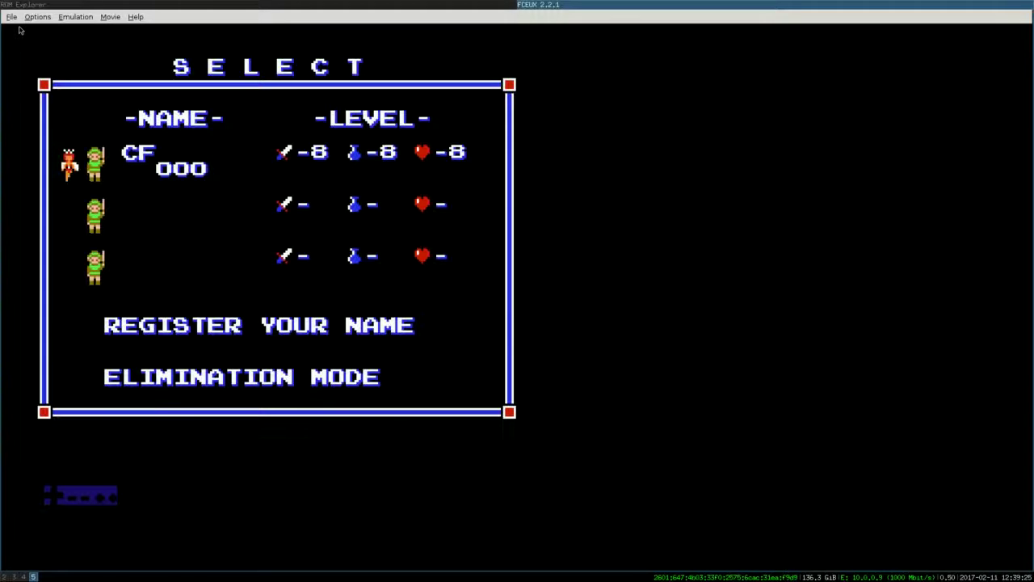
{"action": "key", "text": "Return"}
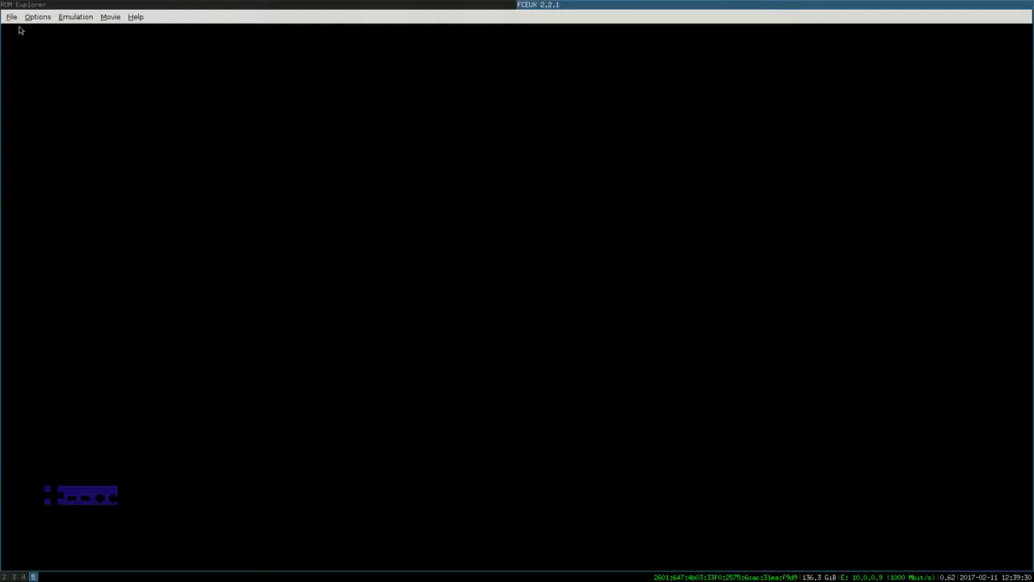
{"action": "key", "text": "Right"}
{"action": "key", "text": "Right"}
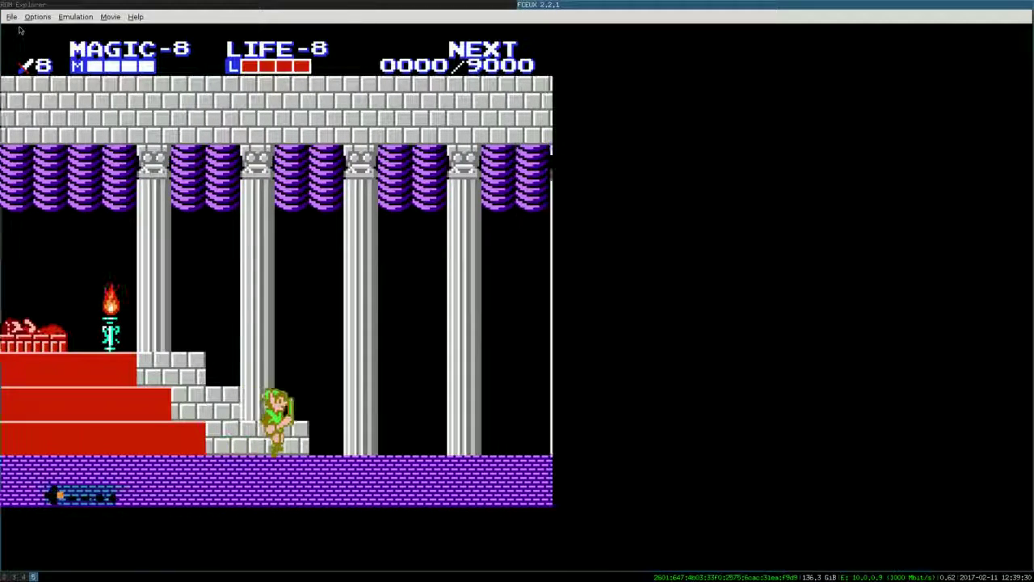
{"action": "key", "text": "Right"}
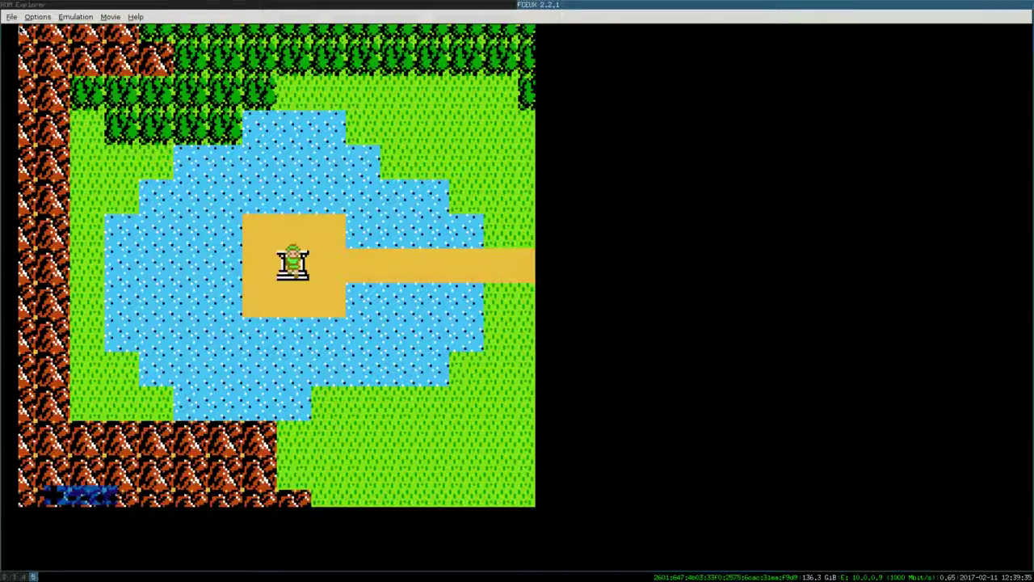
{"action": "key", "text": "Right"}
{"action": "key", "text": "Right"}
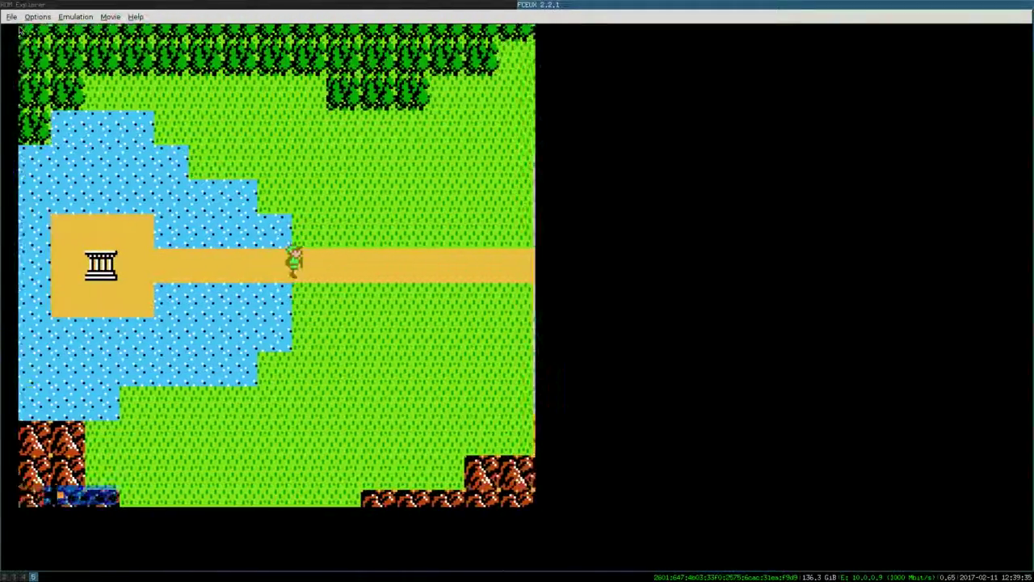
{"action": "key", "text": "Right"}
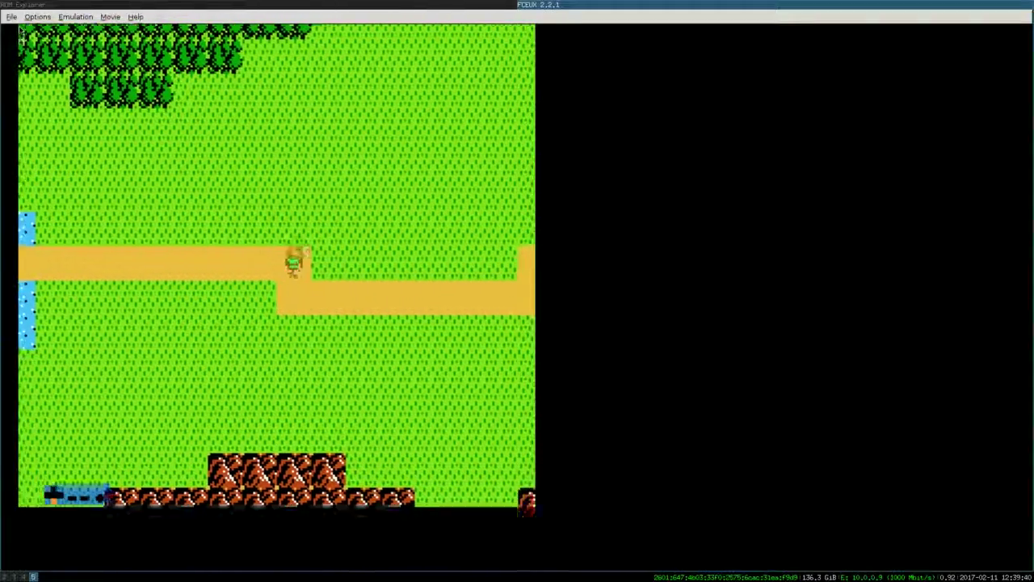
Walk further east and then north-east along the new road in the game, and return to ROM Explorer's map editor
{"action": "key", "text": "Right"}
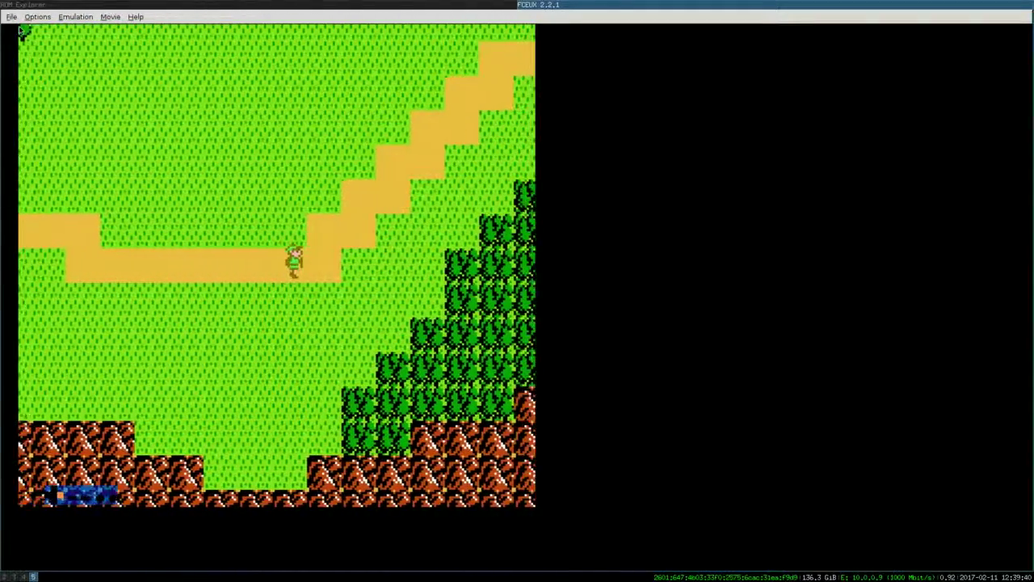
{"action": "key", "text": "Up"}
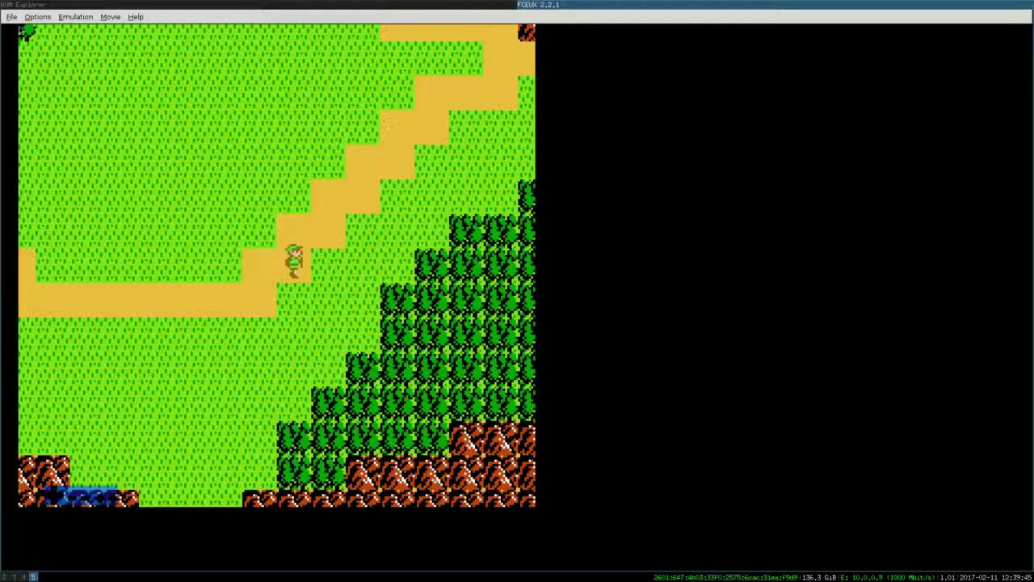
{"action": "key", "text": "alt+Tab"}
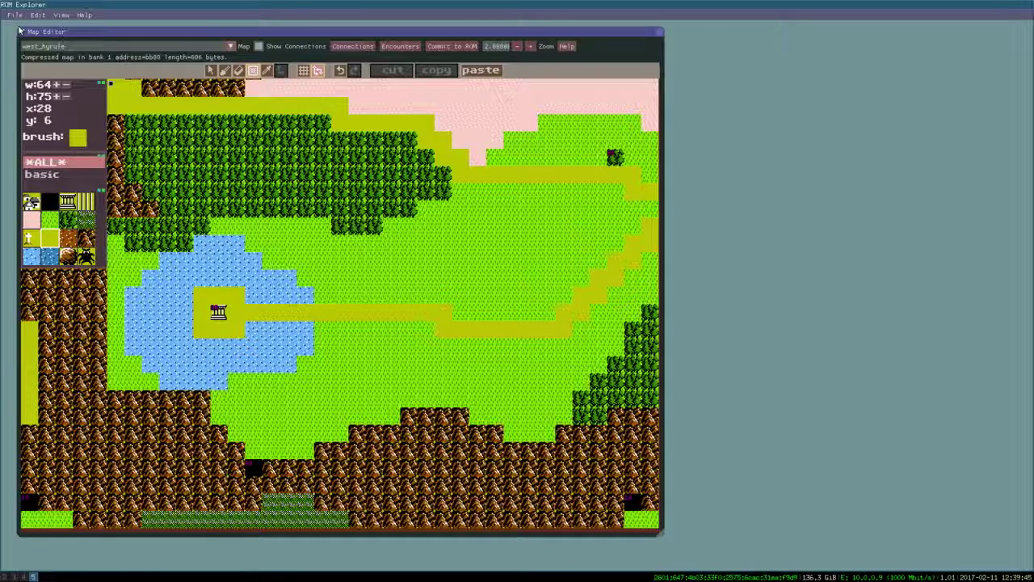
Look over the west_hyrule overworld's encounter settings and the properties of connection 00, then close both
{"action": "left_click", "coordinate": [390, 46]}
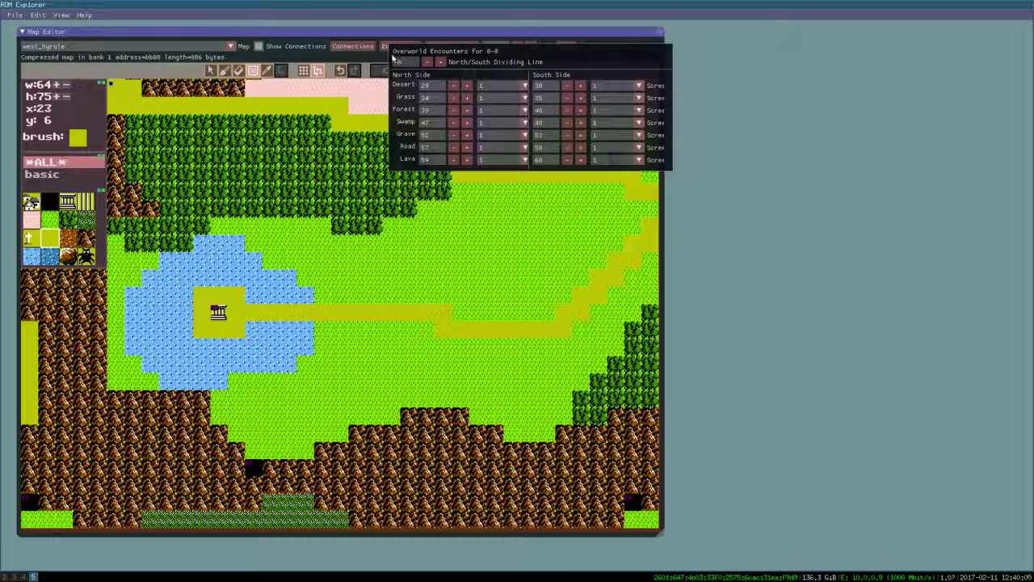
{"action": "left_click", "coordinate": [737, 46]}
{"action": "left_click", "coordinate": [358, 49]}
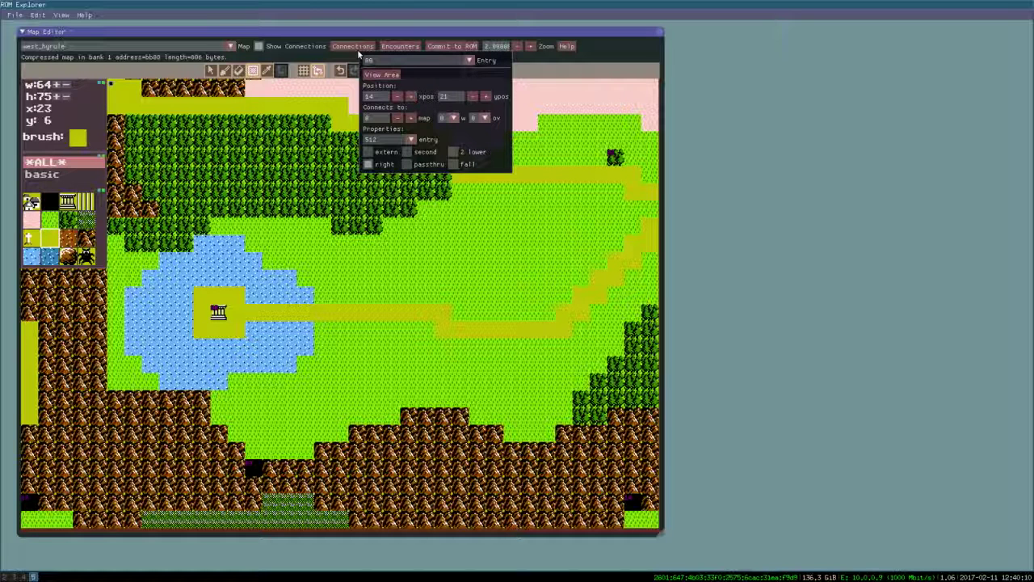
{"action": "left_click", "coordinate": [346, 63]}
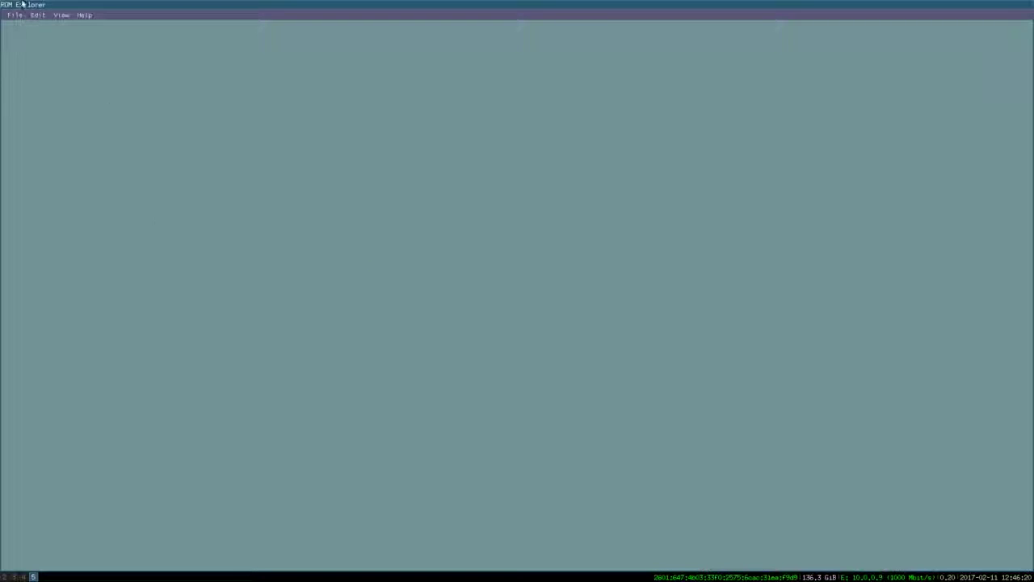
Load map 33, west_hyrule 33 - Trophy Cave, in the Sideview Editor and slightly widen the editor window
{"action": "left_click", "coordinate": [38, 16]}
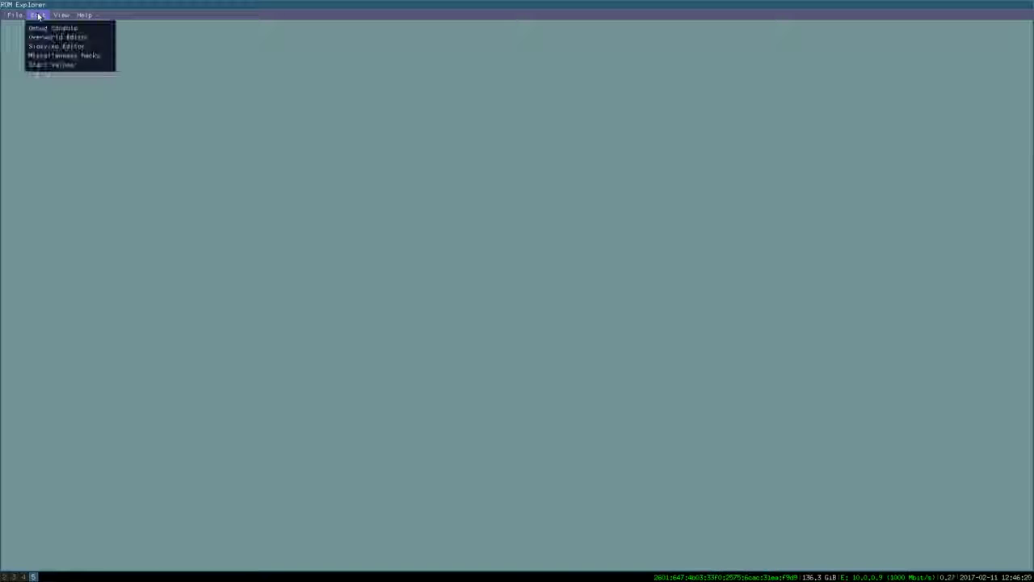
{"action": "left_click", "coordinate": [50, 37]}
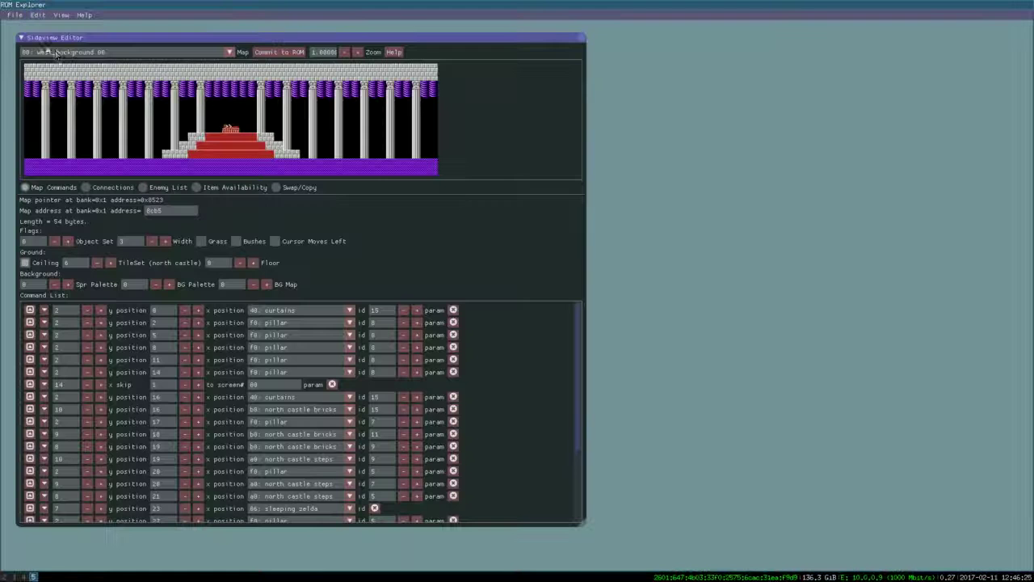
{"action": "left_click", "coordinate": [161, 52]}
{"action": "scroll", "coordinate": [143, 89], "scroll_direction": "down", "scroll_amount": 2}
{"action": "scroll", "coordinate": [141, 85], "scroll_direction": "down", "scroll_amount": 5}
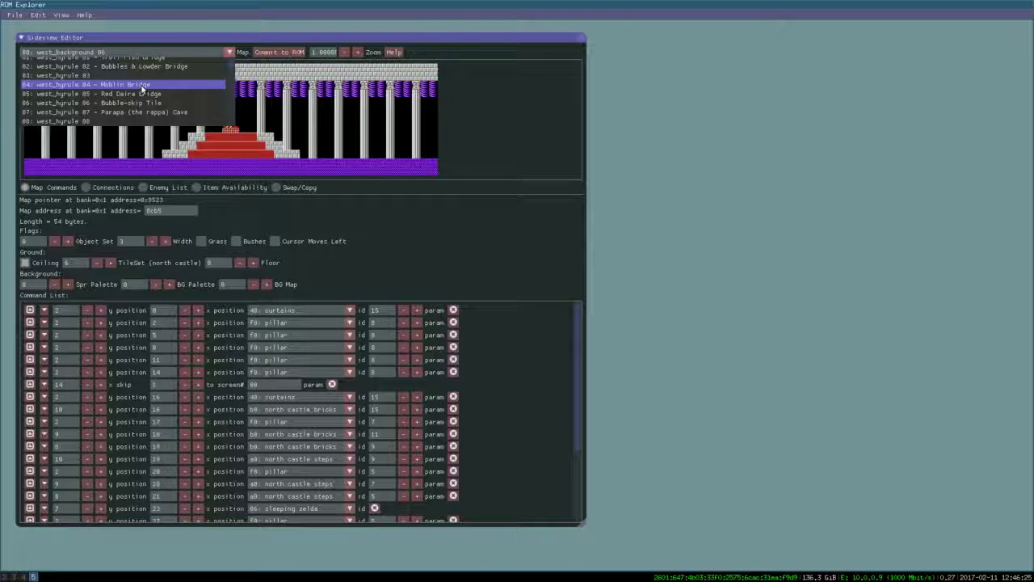
{"action": "scroll", "coordinate": [142, 87], "scroll_direction": "down", "scroll_amount": 7}
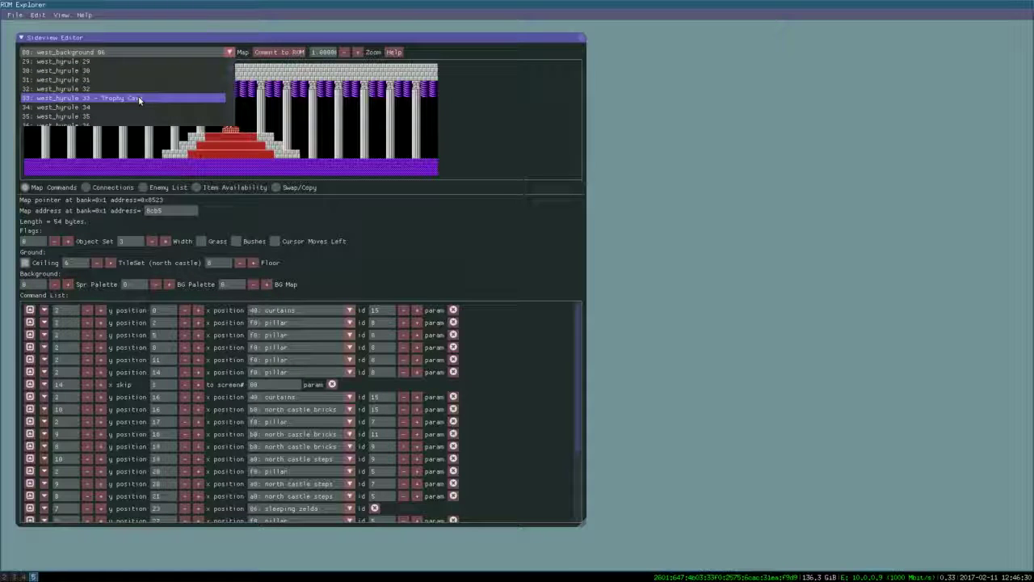
{"action": "left_click", "coordinate": [140, 97]}
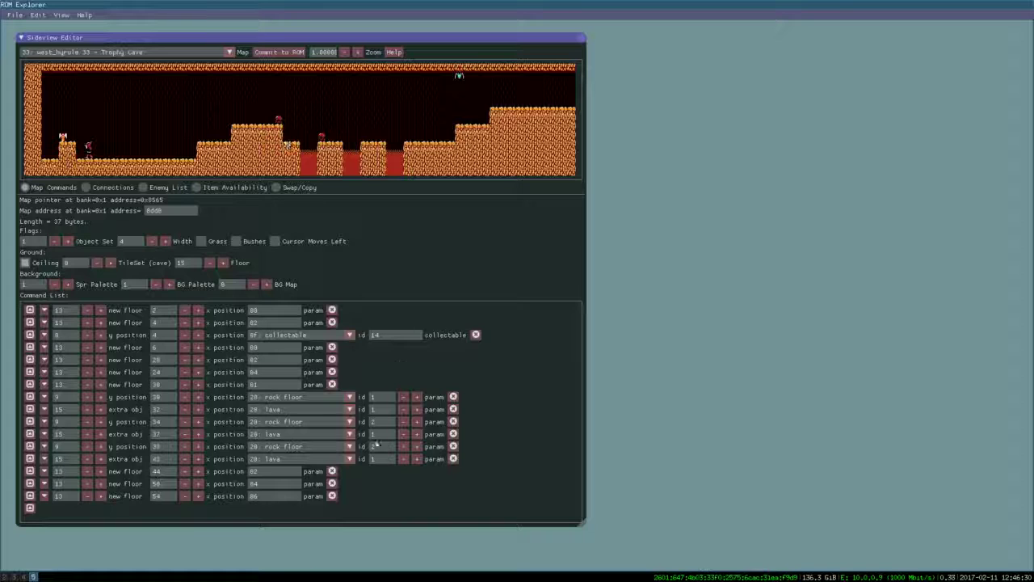
{"action": "mouse_move", "coordinate": [583, 527]}
{"action": "left_mouse_down"}
{"action": "mouse_move", "coordinate": [623, 526]}
{"action": "mouse_move", "coordinate": [591, 526]}
{"action": "left_mouse_up"}
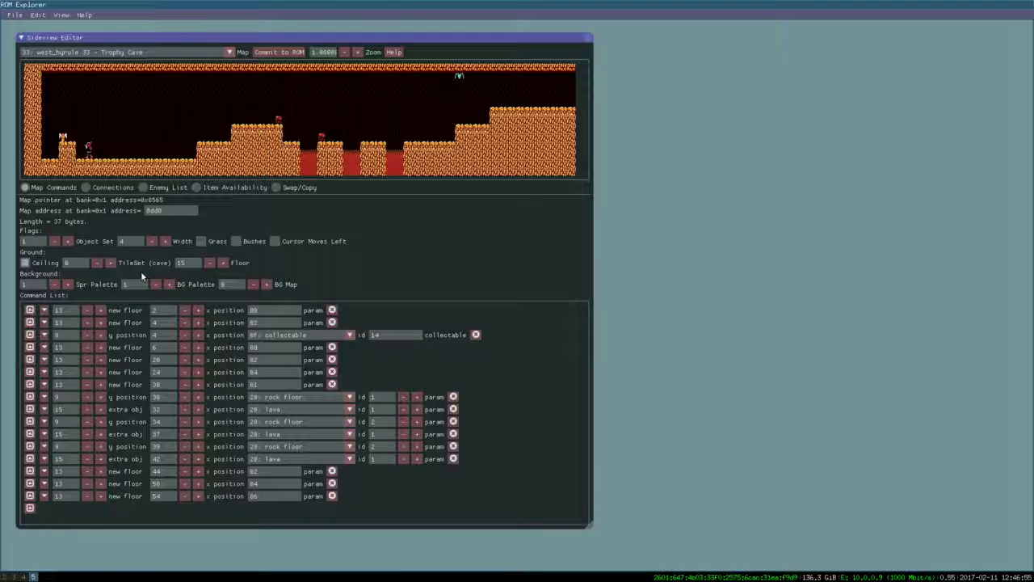
Raise the trophy collectable to y position 7 and set the param of the floor command at x position 4 to 03
{"action": "left_click", "coordinate": [87, 335]}
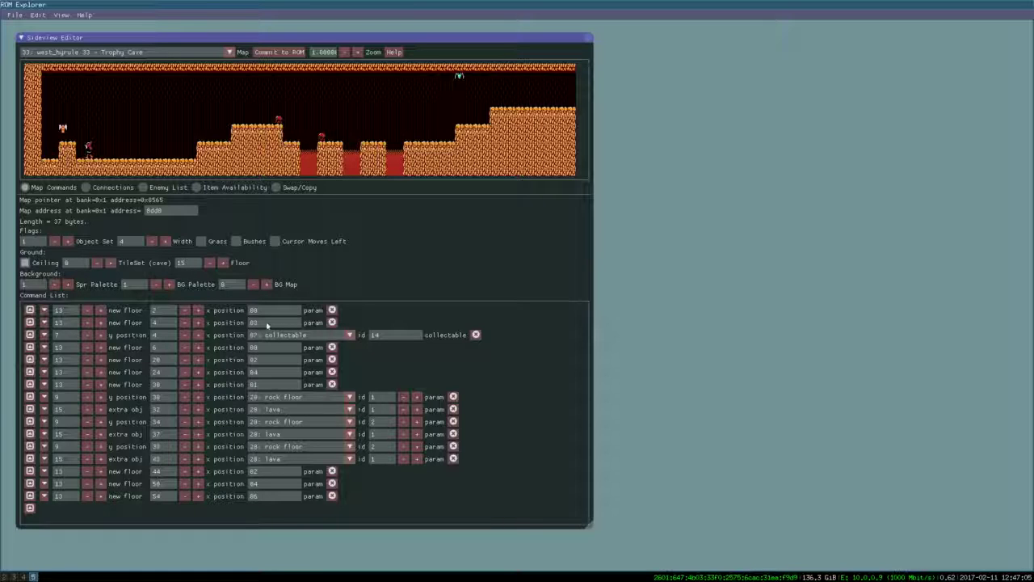
{"action": "type", "text": "3"}
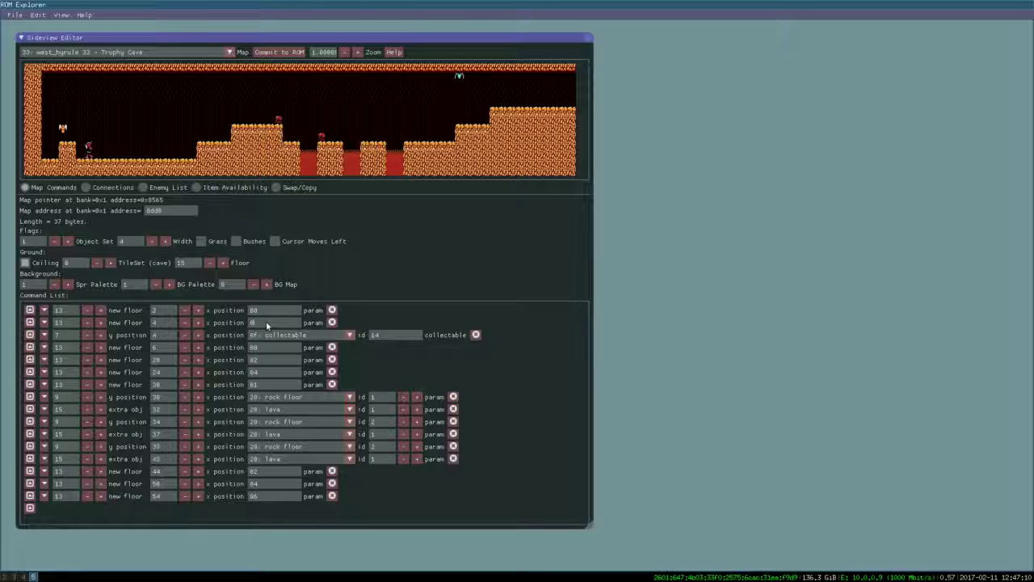
{"action": "key", "text": "Return"}
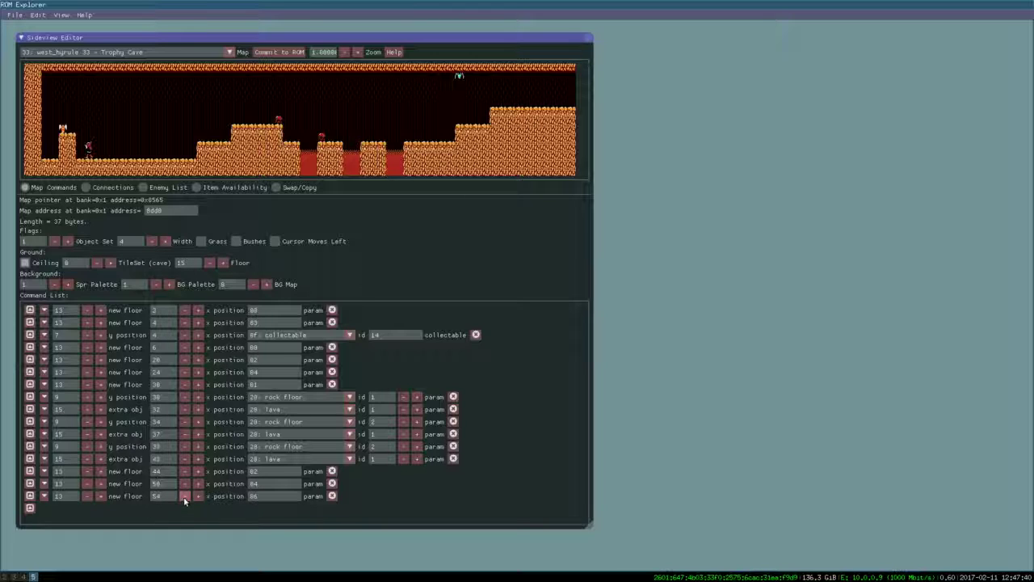
Lower the cave's final floor section at x position 54, trying param 03 and settling on 01
{"action": "left_click", "coordinate": [281, 498]}
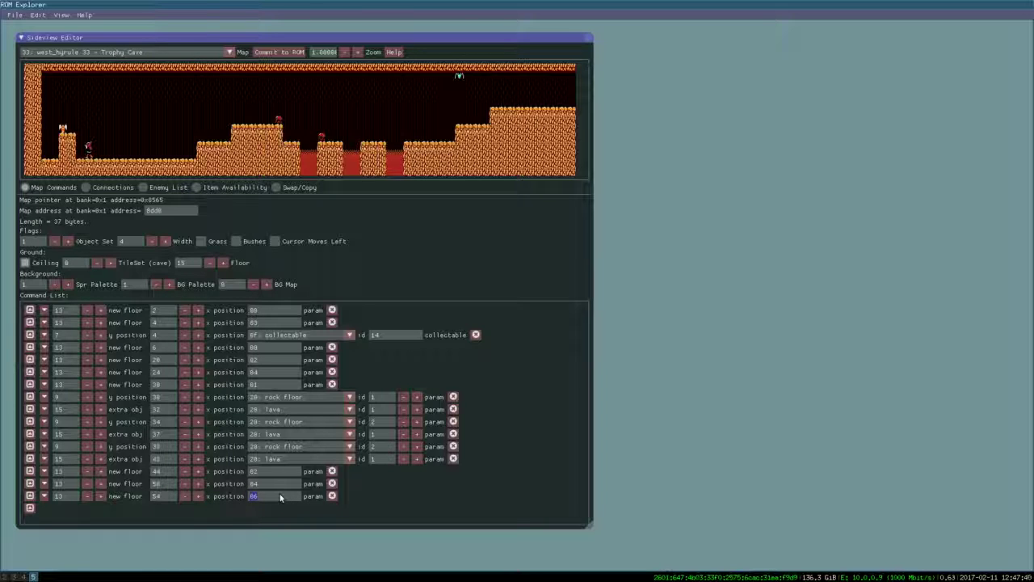
{"action": "type", "text": "83"}
{"action": "key", "text": "Return"}
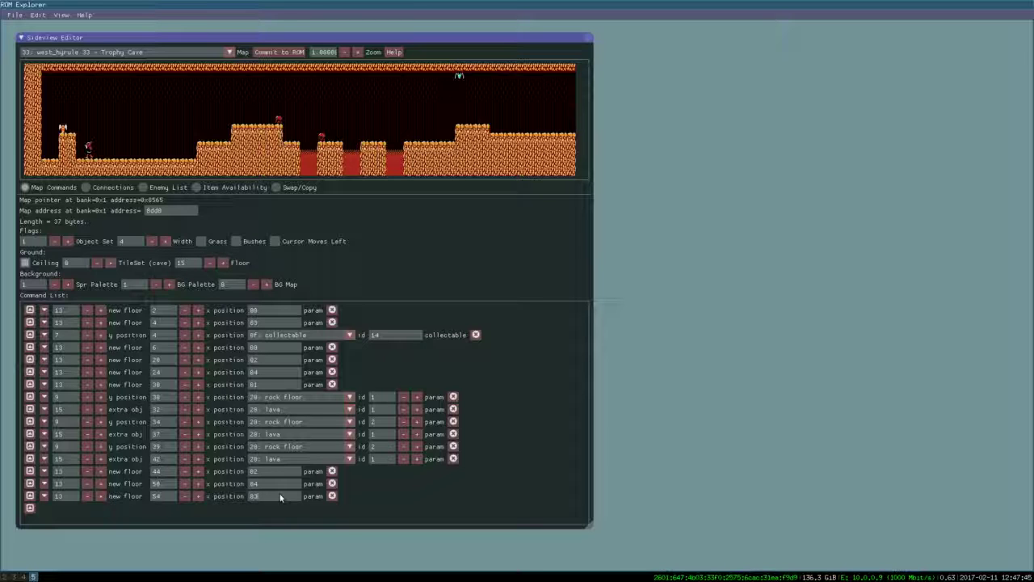
{"action": "left_click", "coordinate": [280, 498]}
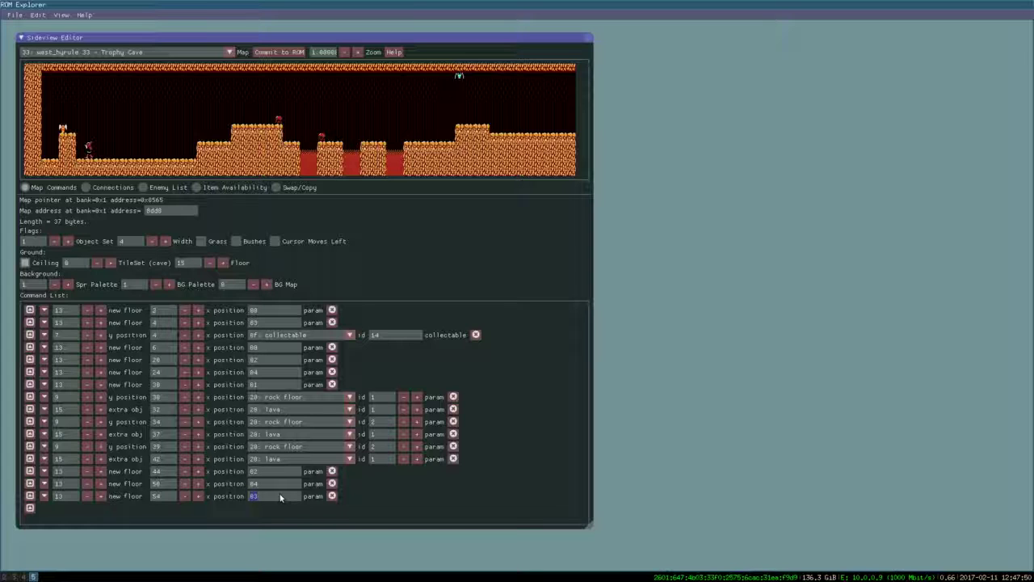
{"action": "type", "text": "81"}
{"action": "key", "text": "Return"}
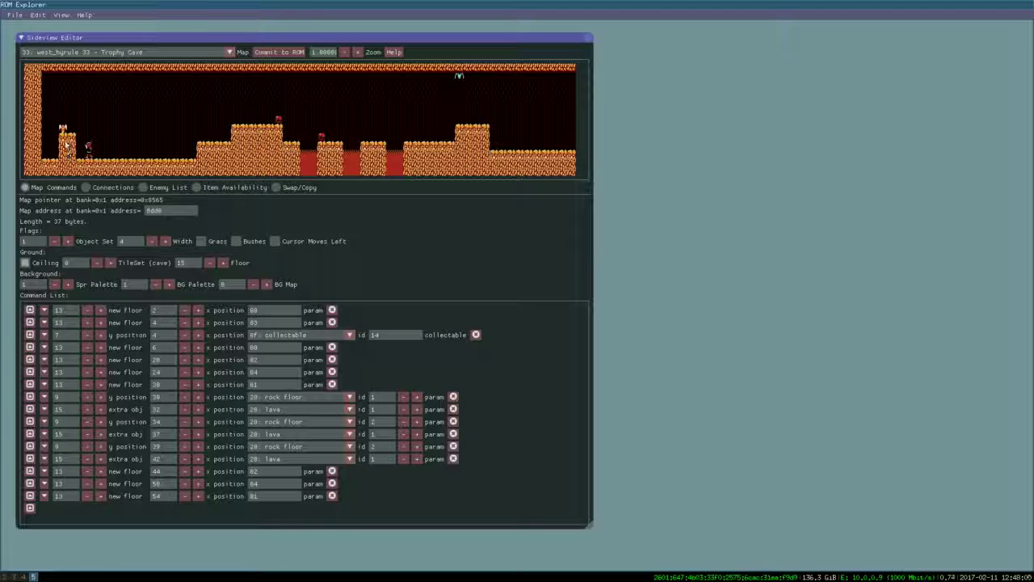
Commit the edited Trophy Cave map to the ROM and launch the game in the FCEUX emulator
{"action": "left_click", "coordinate": [65, 135]}
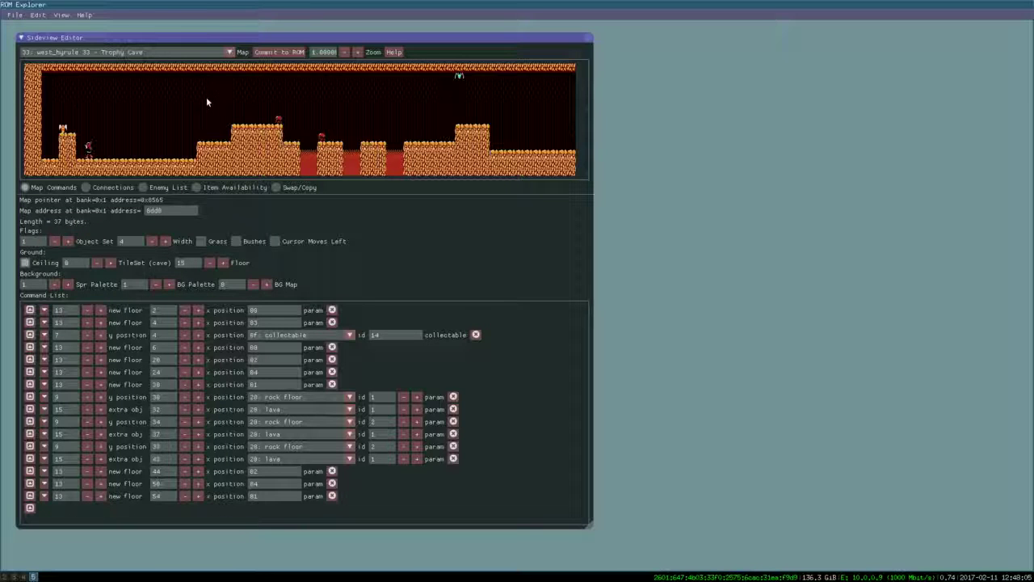
{"action": "left_click", "coordinate": [280, 52]}
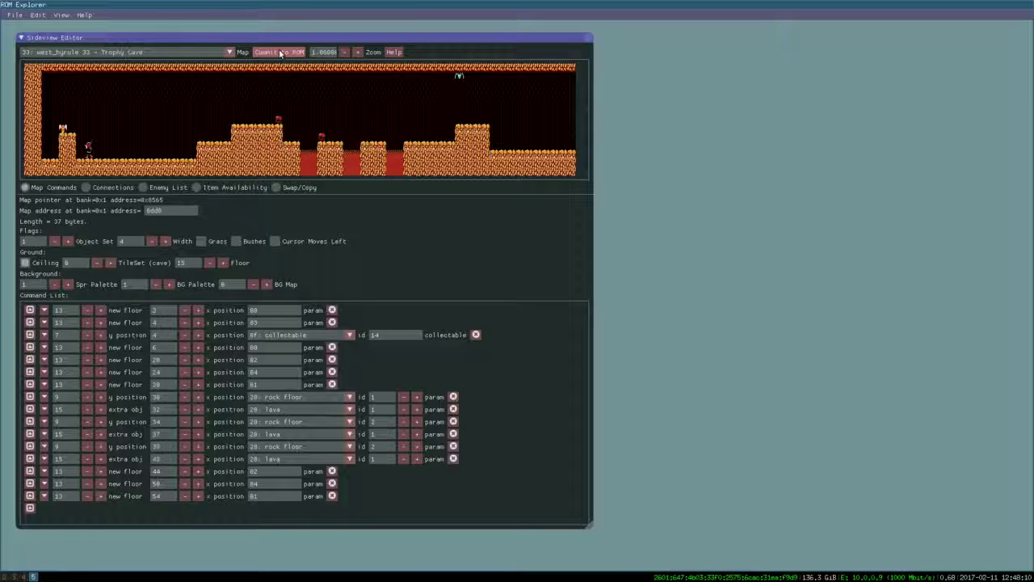
{"action": "left_click", "coordinate": [14, 16]}
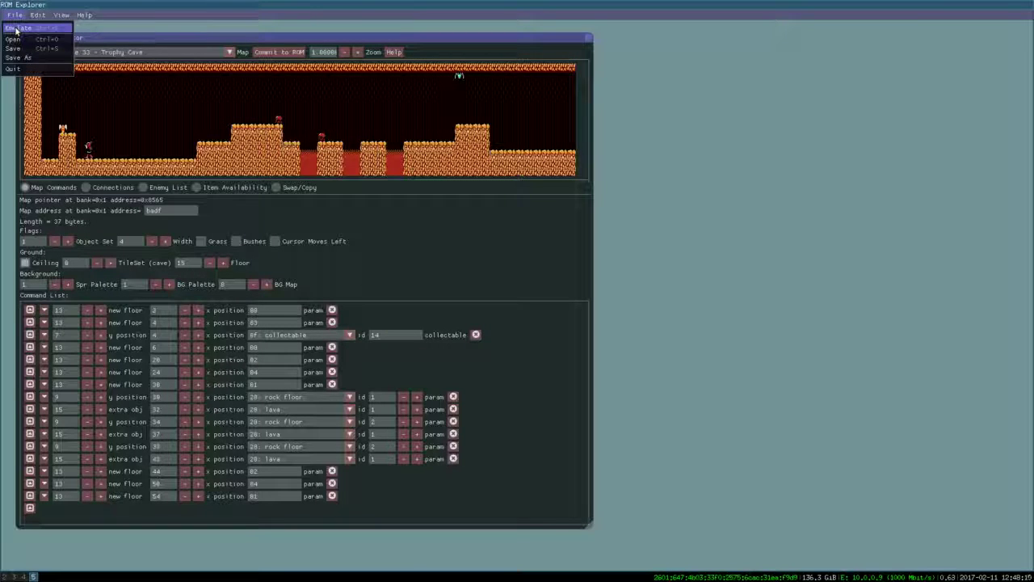
{"action": "left_click", "coordinate": [16, 30]}
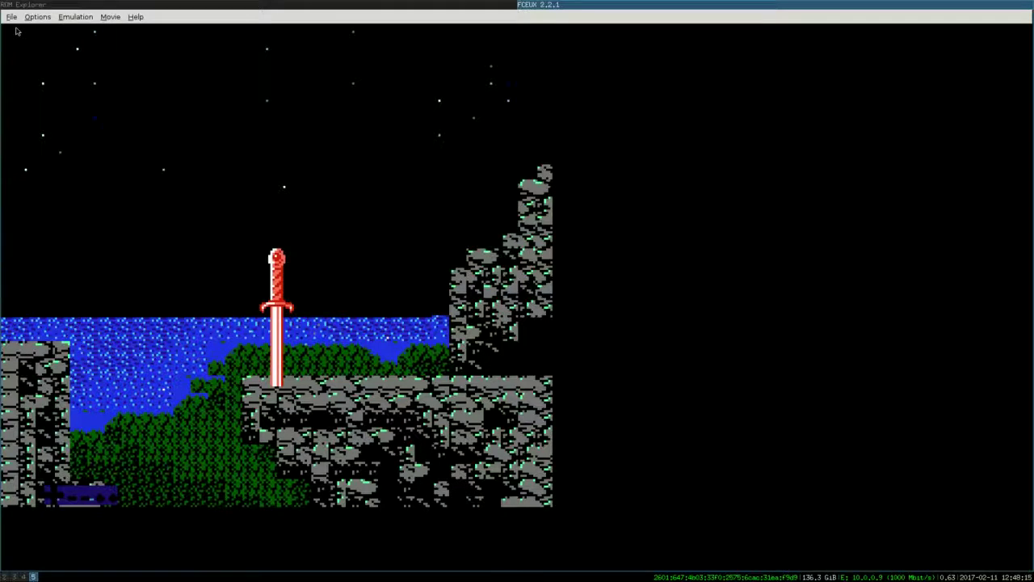
Start the game from the saved file and walk east out of the castle onto the overworld causeway
{"action": "key", "text": "Return"}
{"action": "key", "text": "Return"}
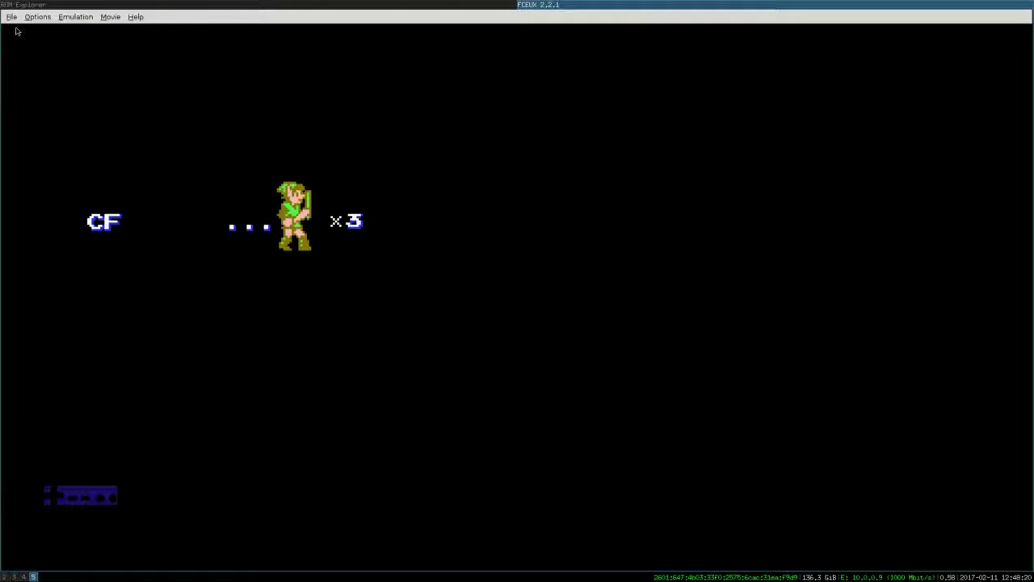
{"action": "key", "text": "Right"}
{"action": "key", "text": "Right"}
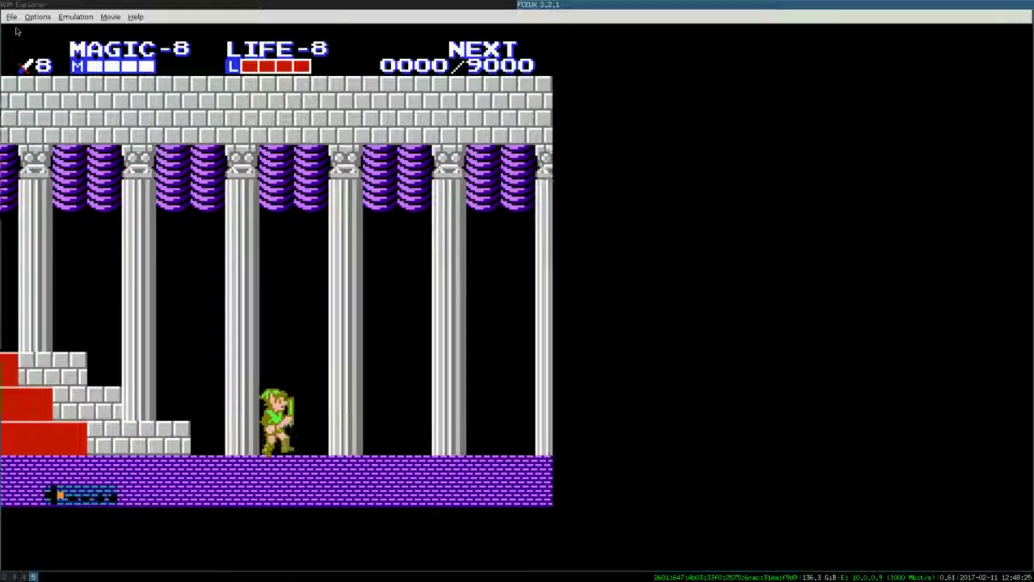
{"action": "key", "text": "Right"}
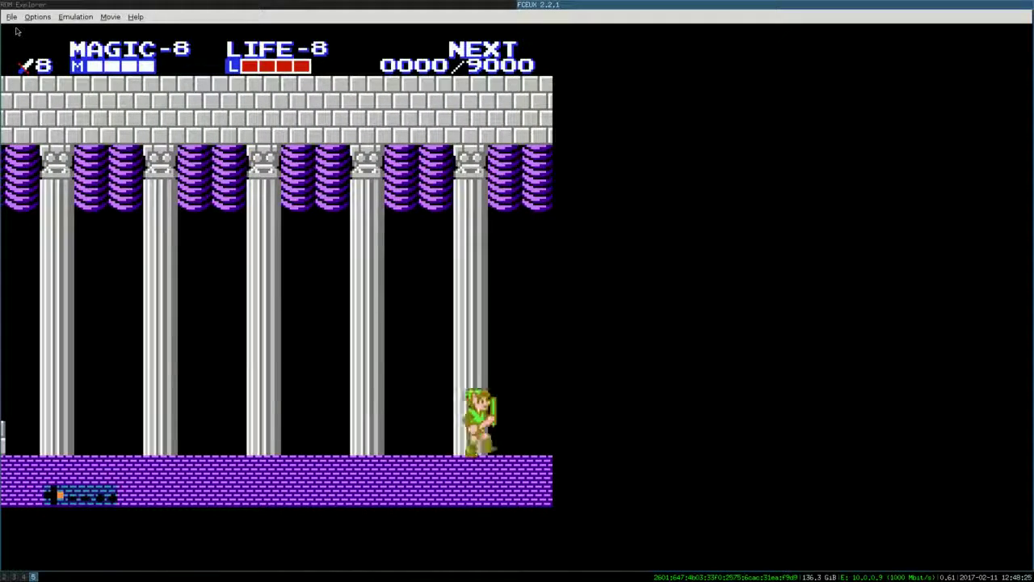
{"action": "key", "text": "Right"}
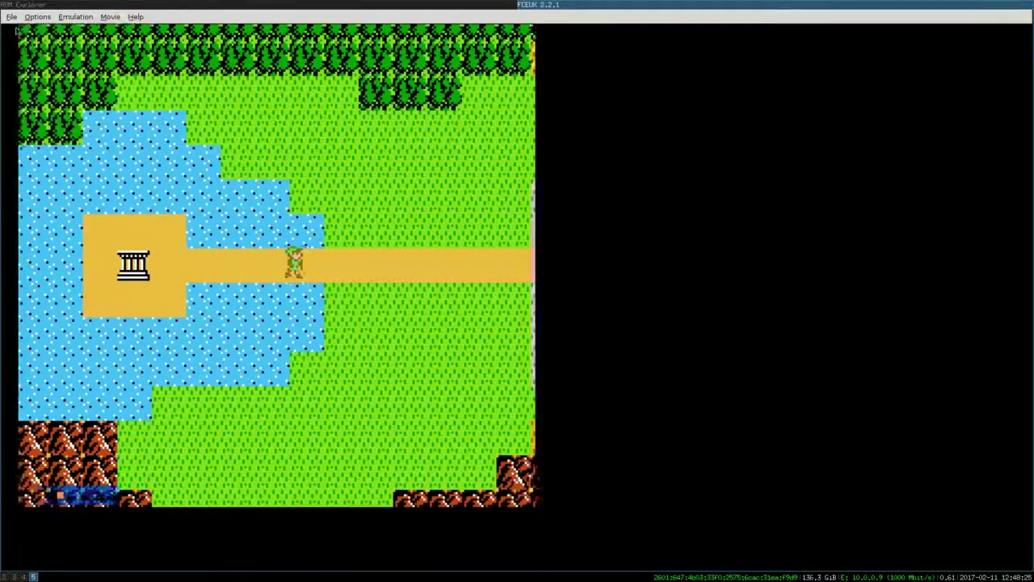
Head north off the road across the grass, and leave the enemy encounter on its east side
{"action": "key", "text": "Up"}
{"action": "key", "text": "Up"}
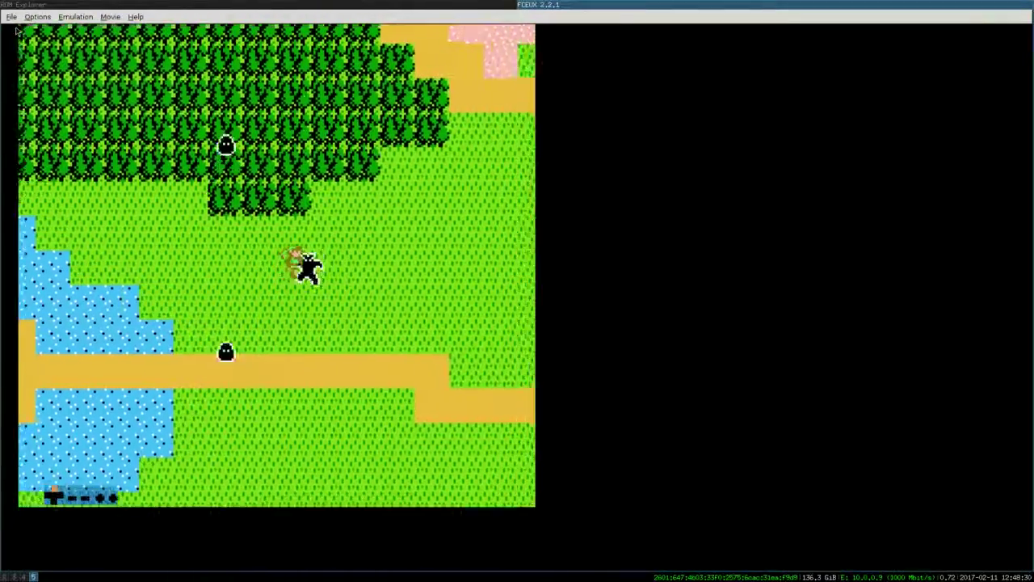
{"action": "key", "text": "Right"}
{"action": "key", "text": "f"}
{"action": "key", "text": "d"}
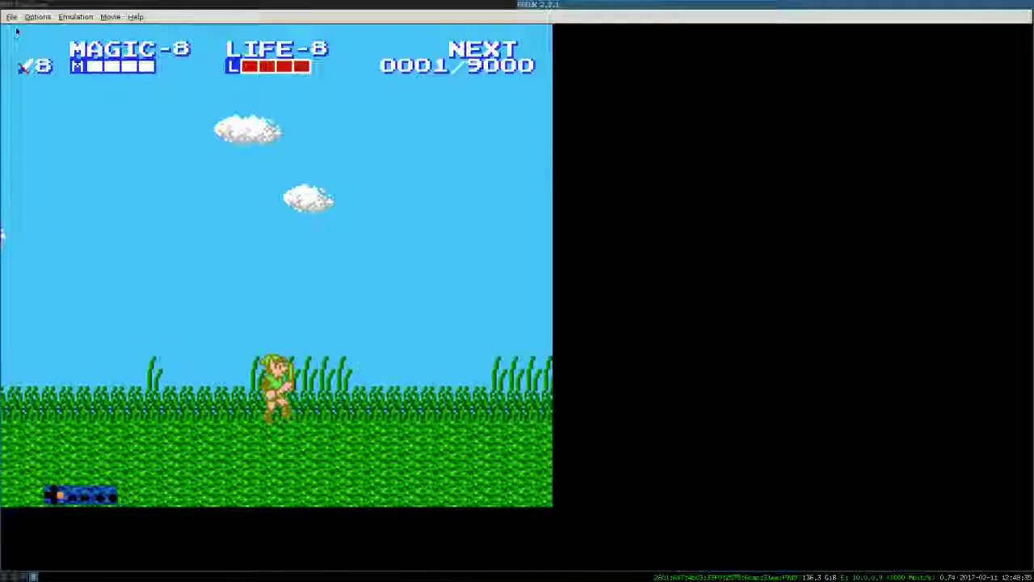
{"action": "key", "text": "Right"}
{"action": "key", "text": "Right"}
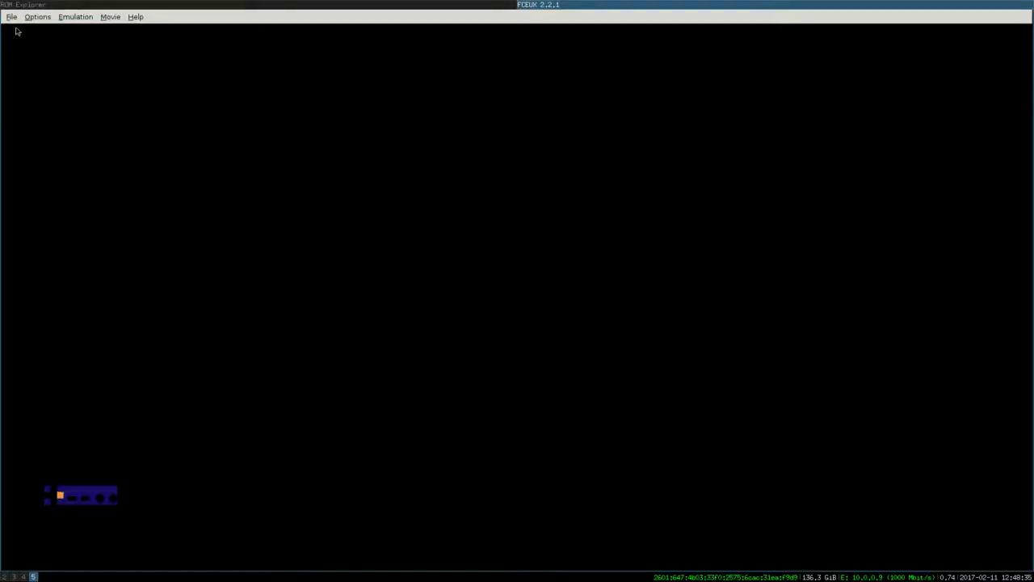
Walk north through the forest and desert and enter the cave in the small rock formation
{"action": "key", "text": "Up"}
{"action": "key", "text": "Up"}
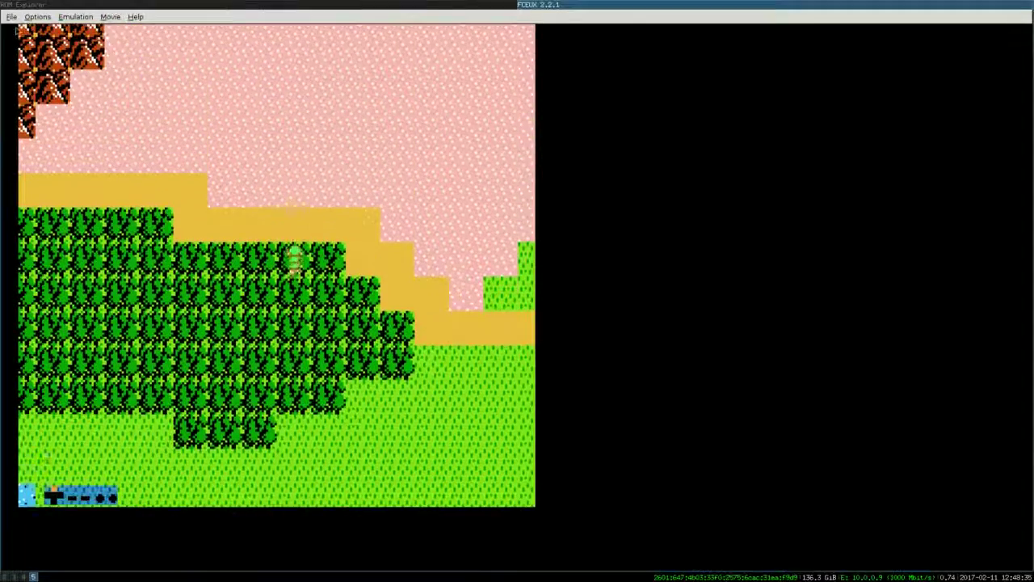
{"action": "key", "text": "Up"}
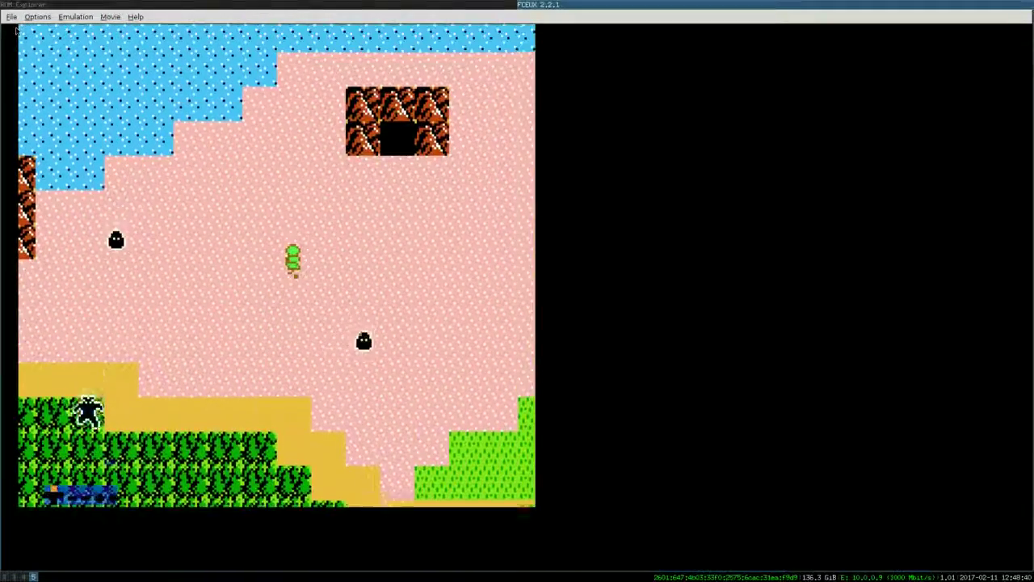
{"action": "key", "text": "Up"}
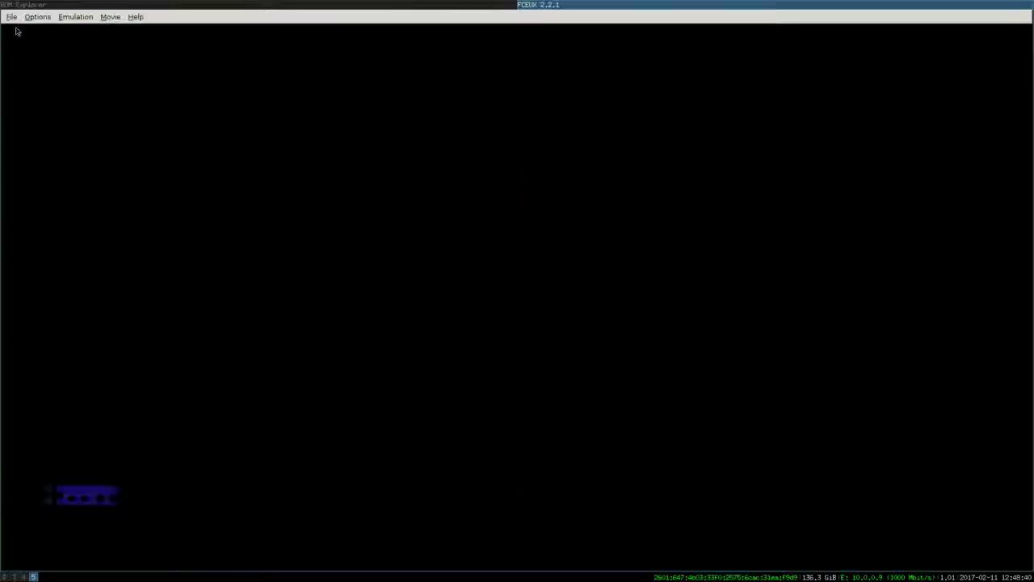
Fight westward through the cave, crossing the lava pits and the raised rock ledge
{"action": "key", "text": "Left"}
{"action": "key", "text": "f"}
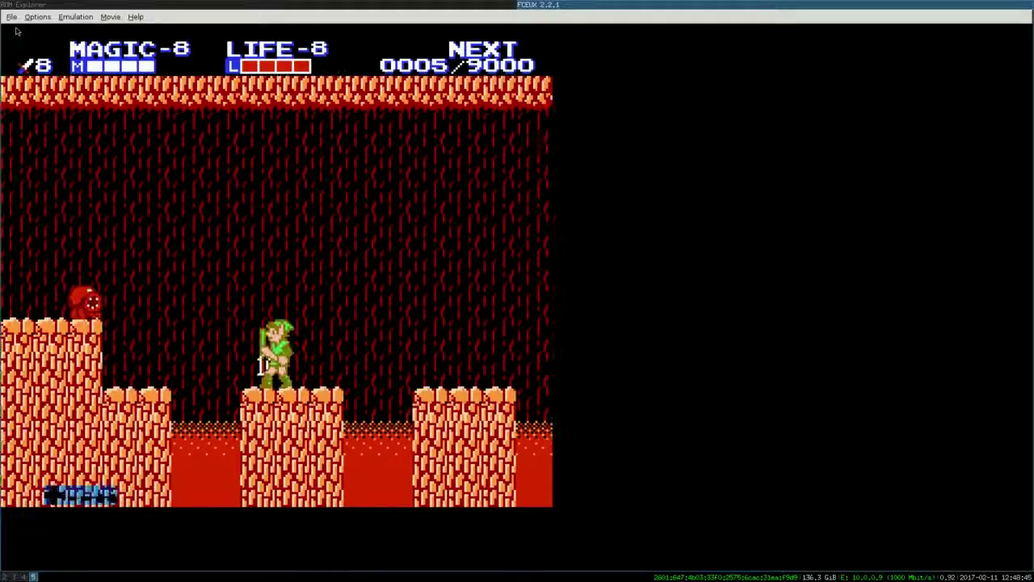
{"action": "key", "text": "Left"}
{"action": "key", "text": "f"}
{"action": "key", "text": "f"}
{"action": "key", "text": "Left"}
{"action": "key", "text": "d"}
{"action": "key", "text": "f"}
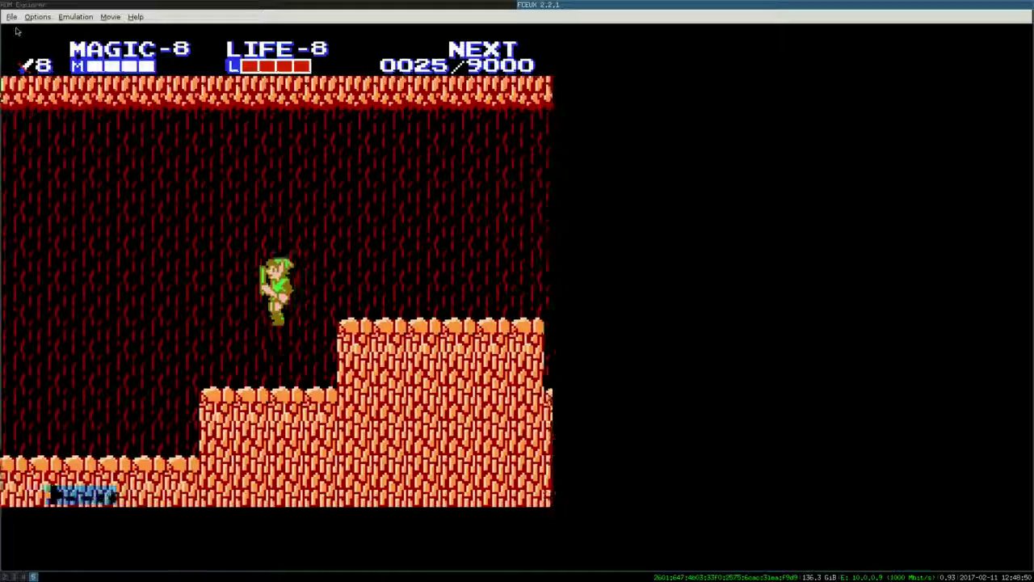
Continue west along the lower cave floor and attack the red enemy beside the rock pillar
{"action": "key", "text": "Left"}
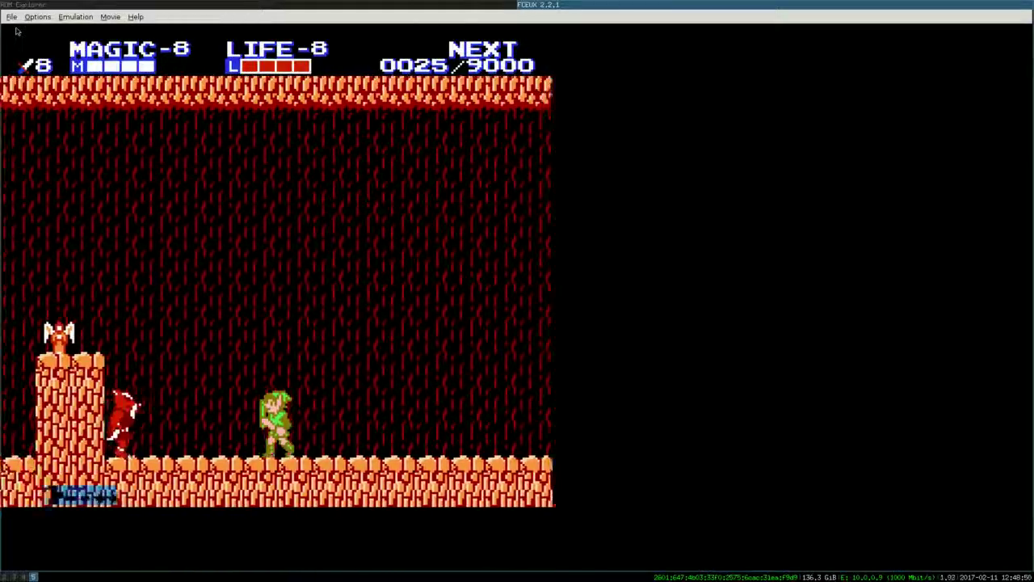
{"action": "key", "text": "f"}
{"action": "key", "text": "Left"}
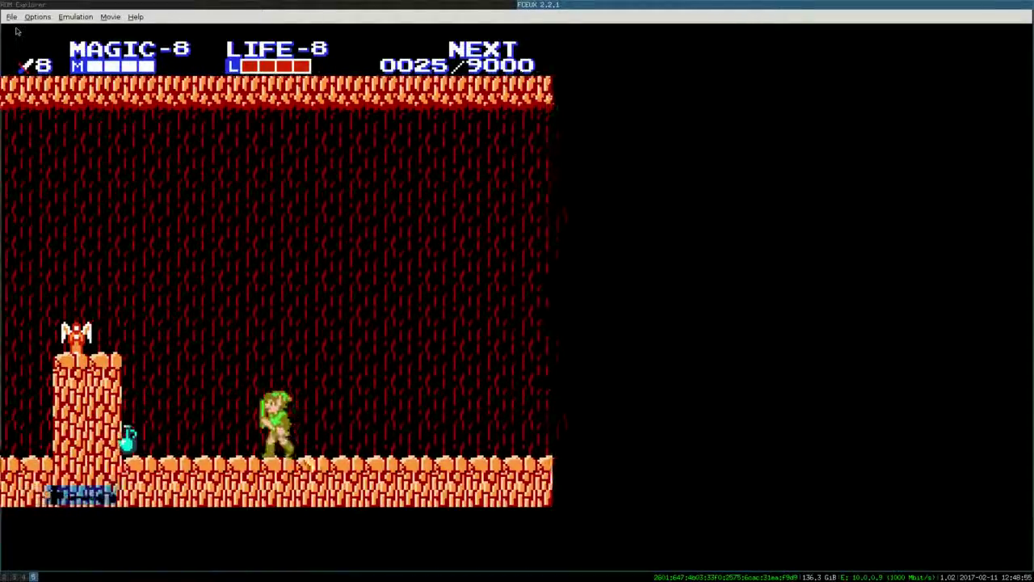
{"action": "key", "text": "f"}
{"action": "key", "text": "Left"}
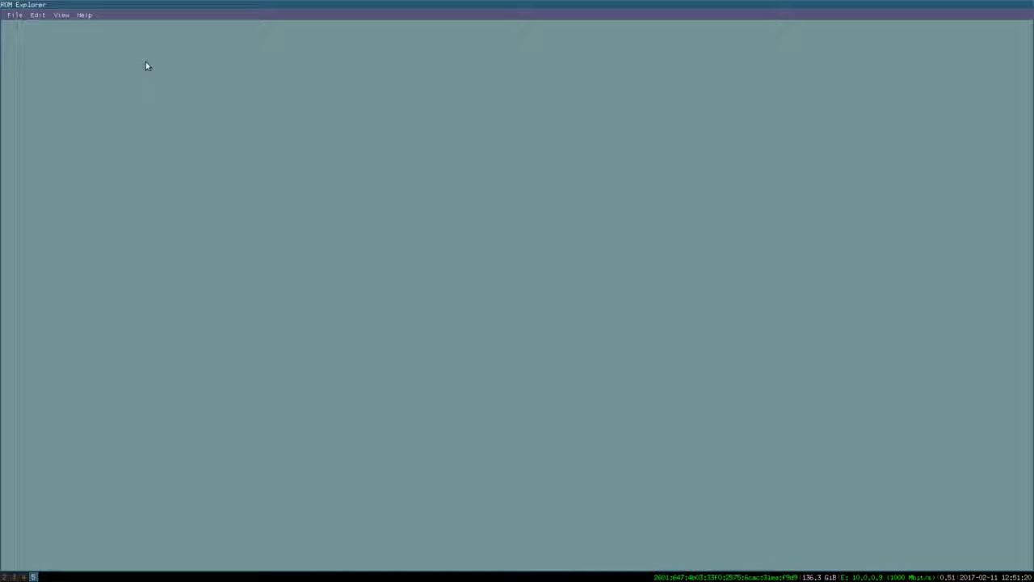
Reopen the west_hyrule overworld, view the area behind the Parapa Cave entrance in the northern mountains, and collapse the overworld window
{"action": "left_click", "coordinate": [37, 14]}
{"action": "left_click", "coordinate": [44, 37]}
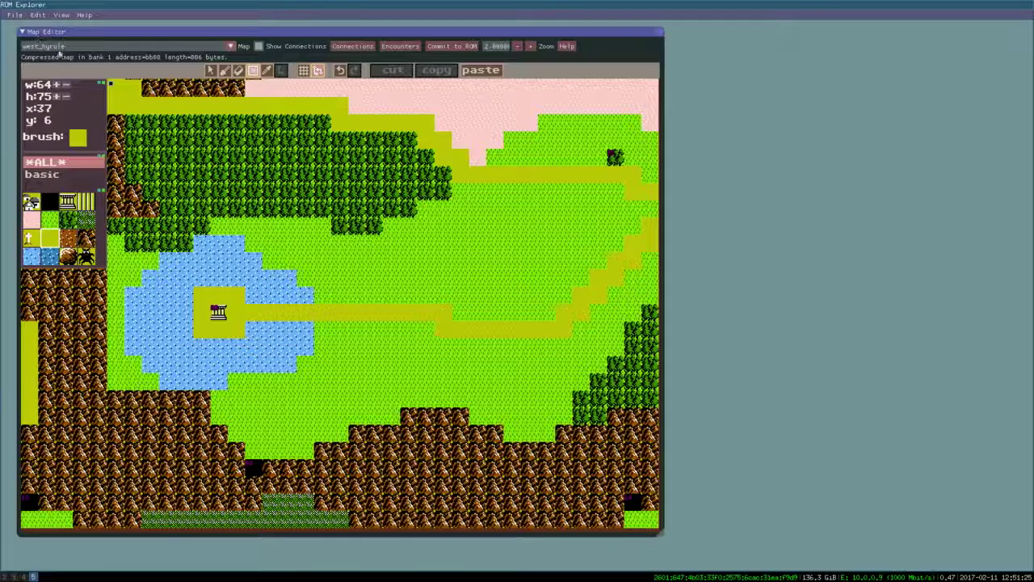
{"action": "scroll", "coordinate": [373, 228], "scroll_direction": "right", "scroll_amount": 10}
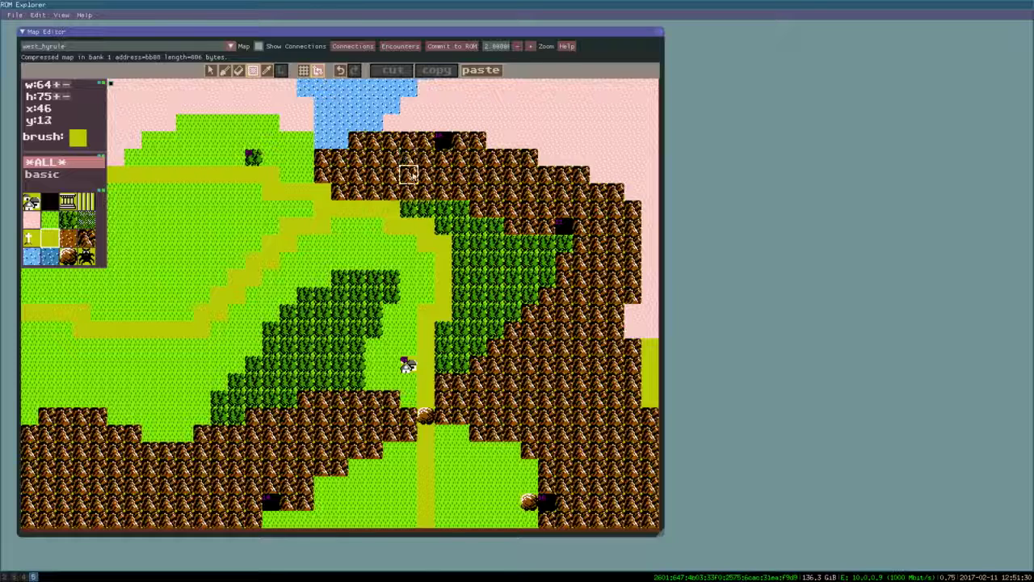
{"action": "right_click", "coordinate": [441, 139]}
{"action": "left_click", "coordinate": [455, 156]}
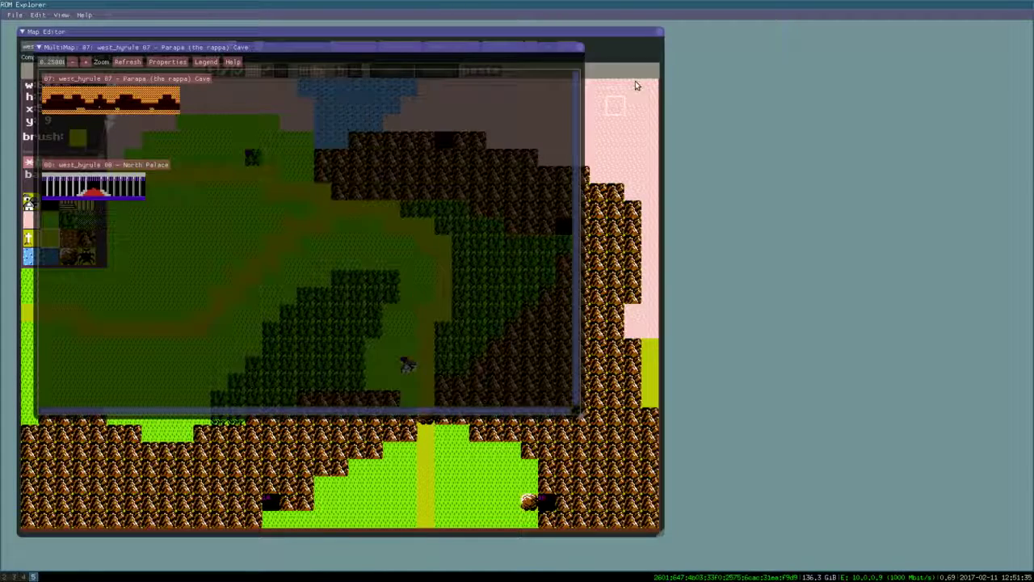
{"action": "double_click", "coordinate": [604, 34]}
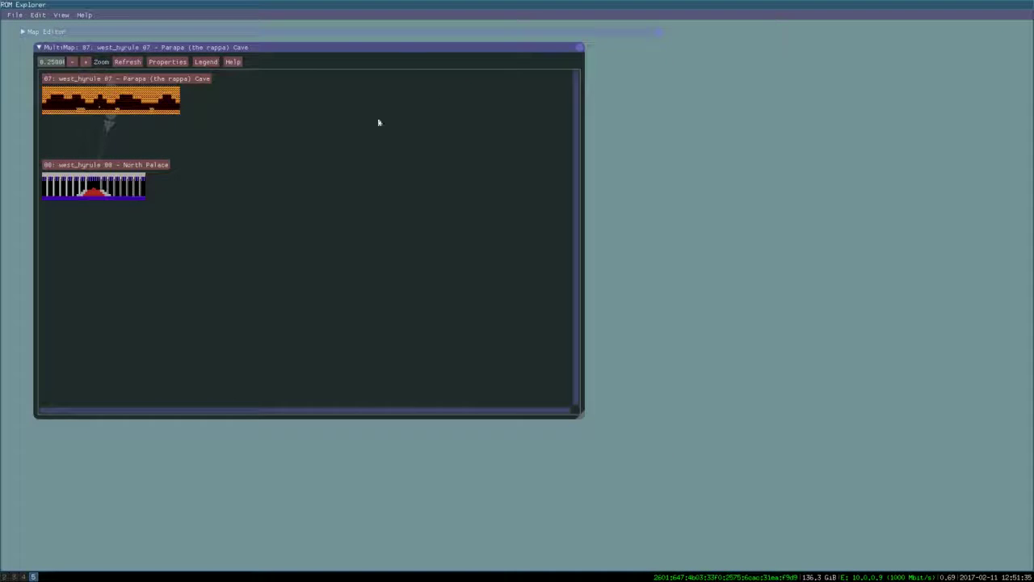
Open the Parapa Cave sideview map for editing from the multimap and move its window clear of the collapsed ones
{"action": "left_click_drag", "start_coordinate": [108, 102], "coordinate": [134, 110]}
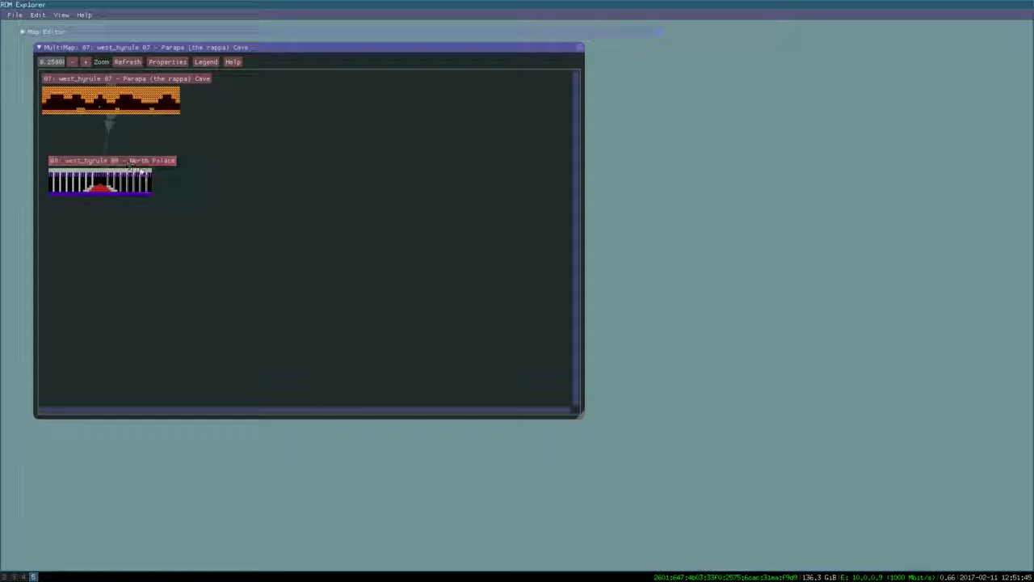
{"action": "double_click", "coordinate": [151, 80]}
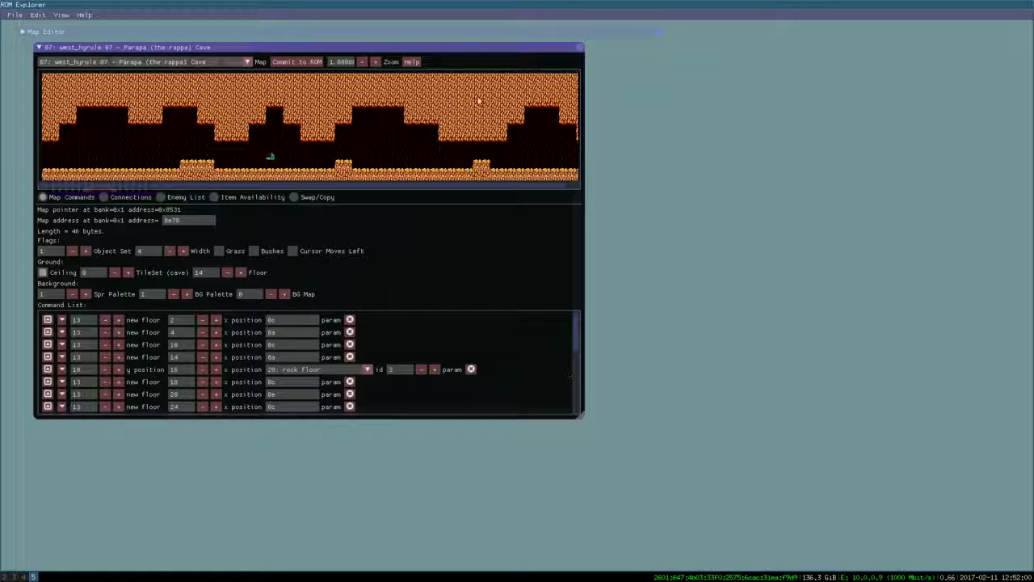
{"action": "left_click_drag", "start_coordinate": [488, 49], "coordinate": [496, 99]}
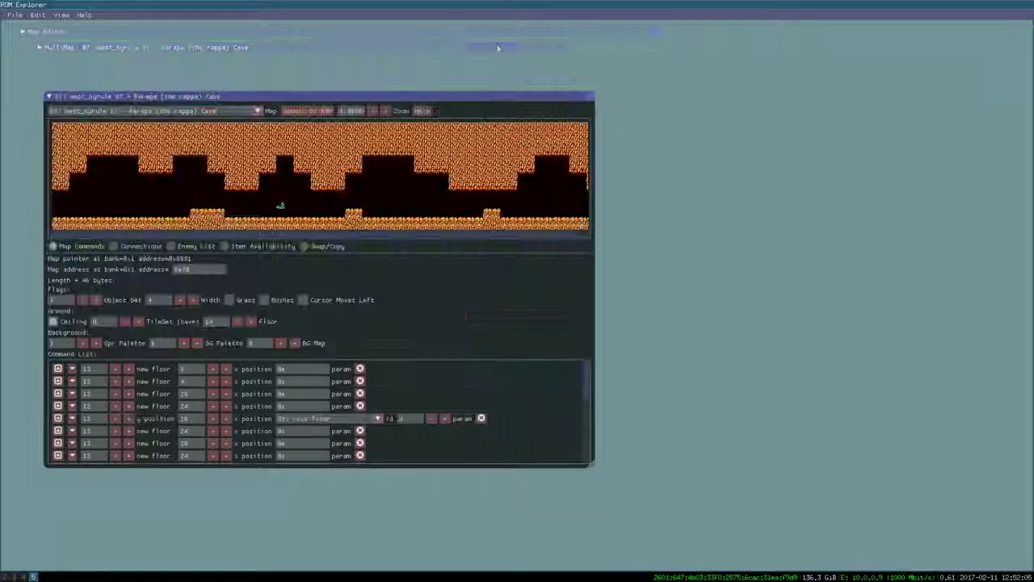
{"action": "left_click_drag", "start_coordinate": [483, 99], "coordinate": [482, 78]}
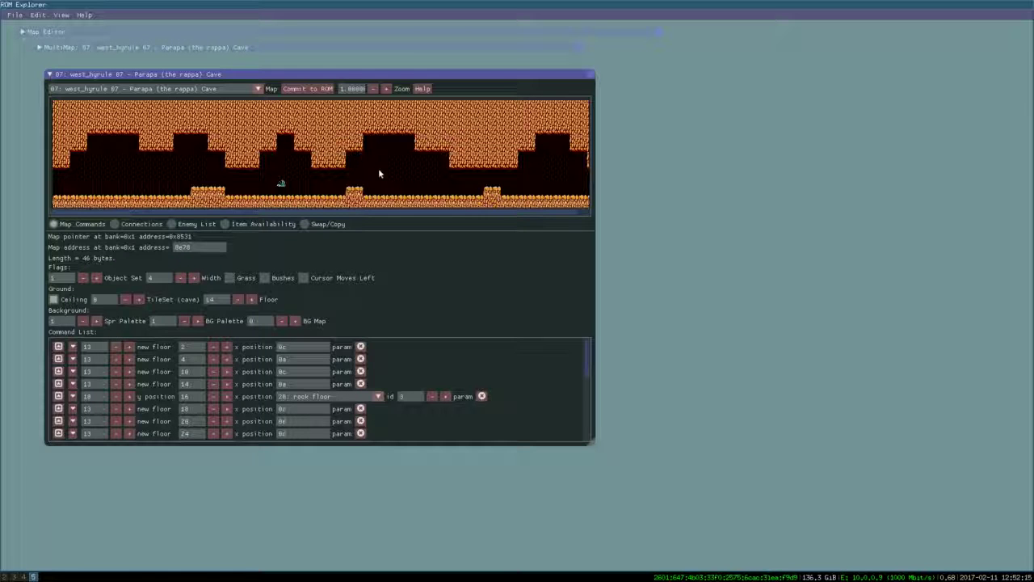
Copy Parapa Cave's map, connections, enemies and item availability to area 03: west_hyrule 03
{"action": "left_click", "coordinate": [305, 226]}
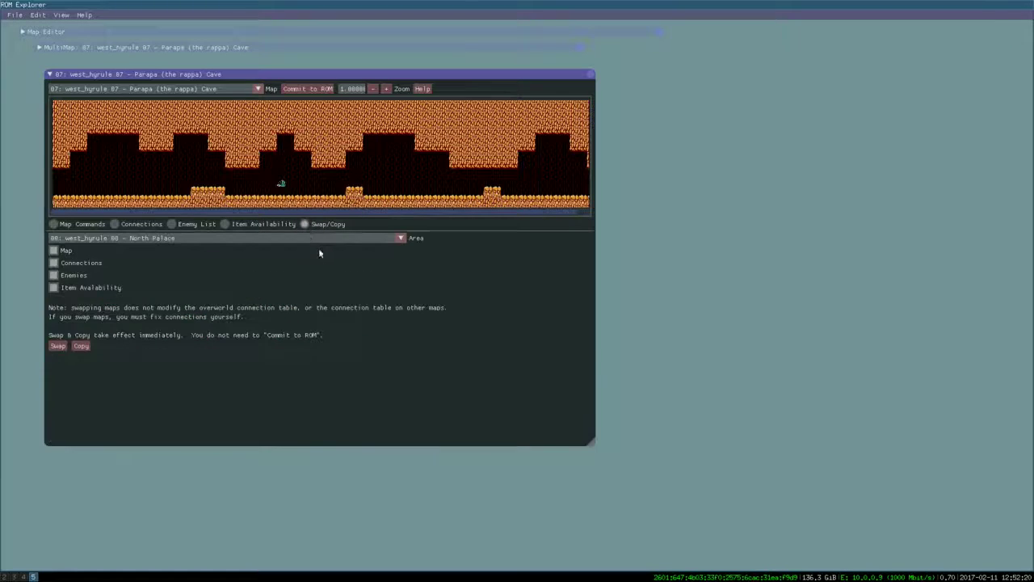
{"action": "left_click", "coordinate": [265, 238]}
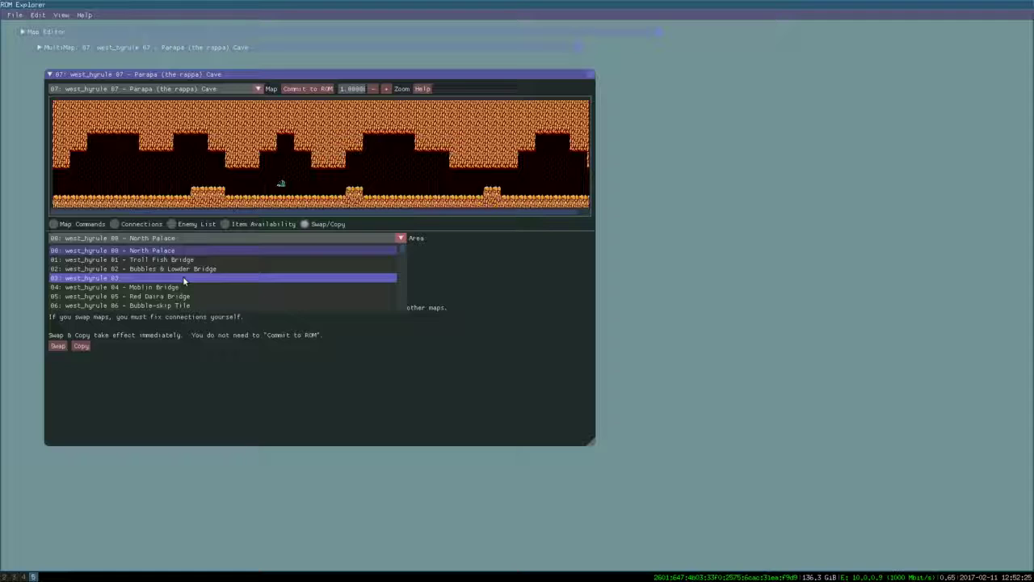
{"action": "left_click", "coordinate": [185, 277]}
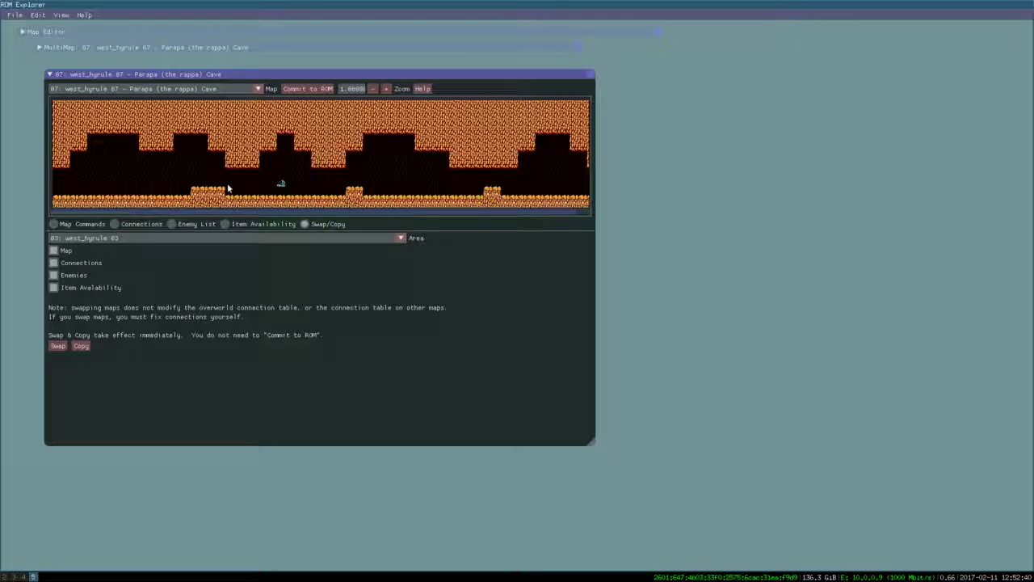
Set Parapa Cave's left exit to 03: west_hyrule 03 with destination screen 3, and commit the change to the ROM
{"action": "left_click", "coordinate": [128, 225]}
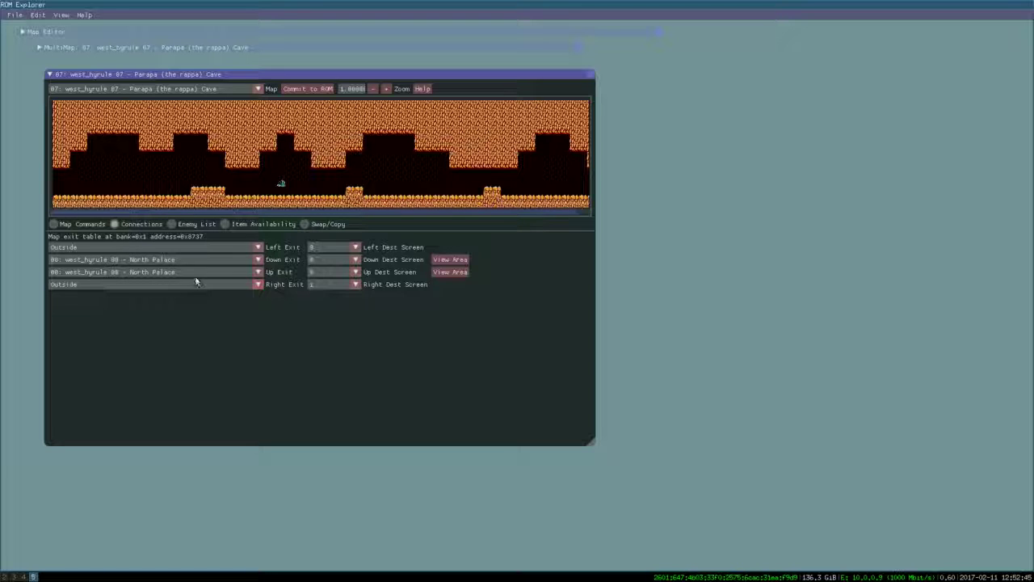
{"action": "left_click", "coordinate": [203, 246]}
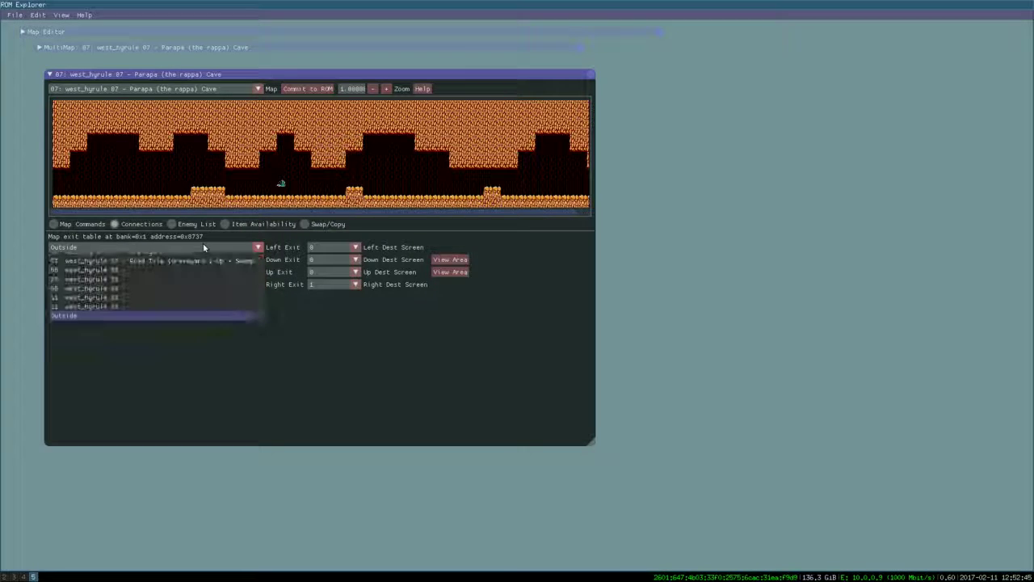
{"action": "left_click_drag", "start_coordinate": [258, 319], "coordinate": [259, 247]}
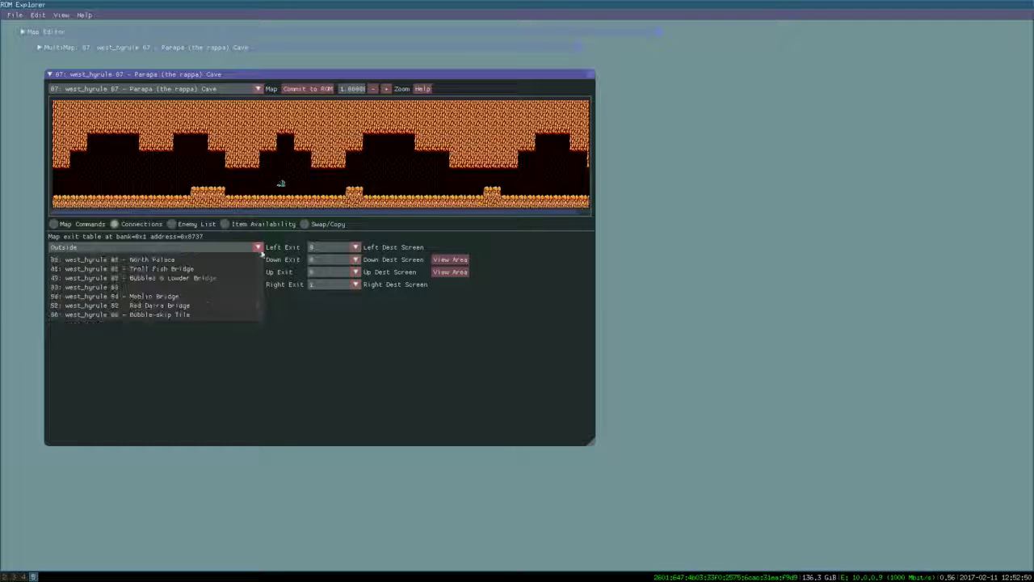
{"action": "left_click", "coordinate": [133, 287]}
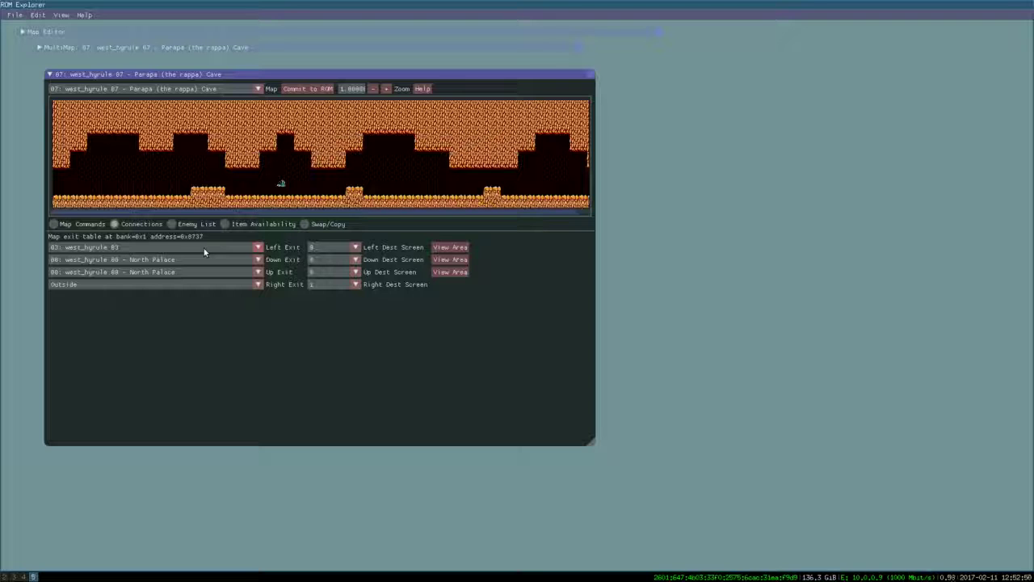
{"action": "left_click", "coordinate": [333, 247]}
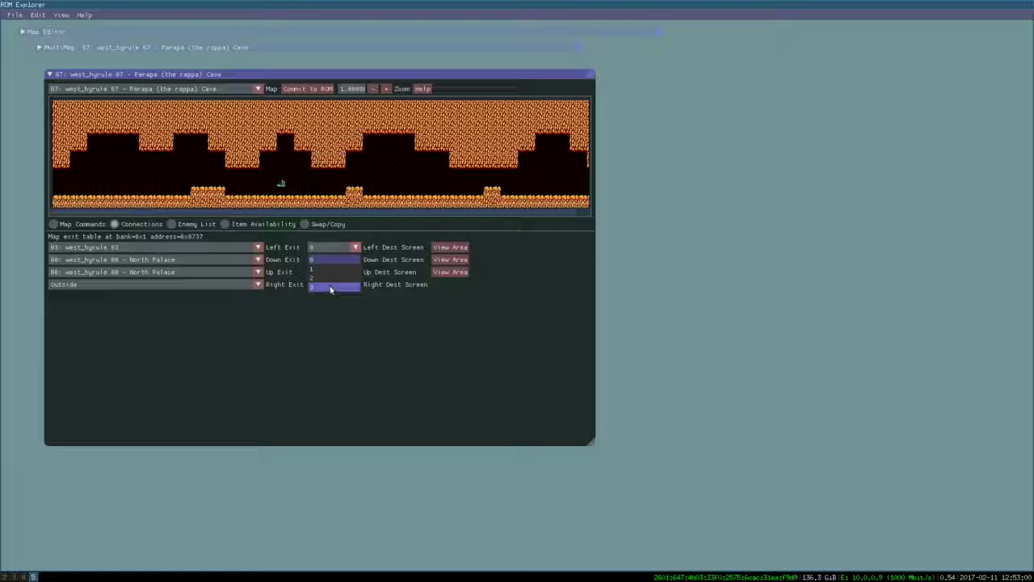
{"action": "left_click", "coordinate": [329, 287]}
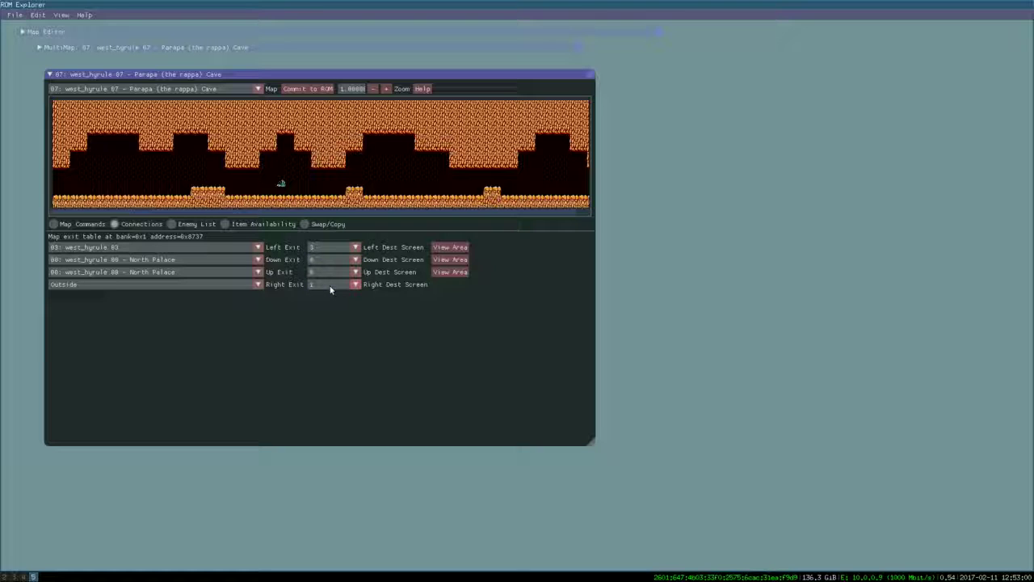
{"action": "left_click", "coordinate": [320, 92]}
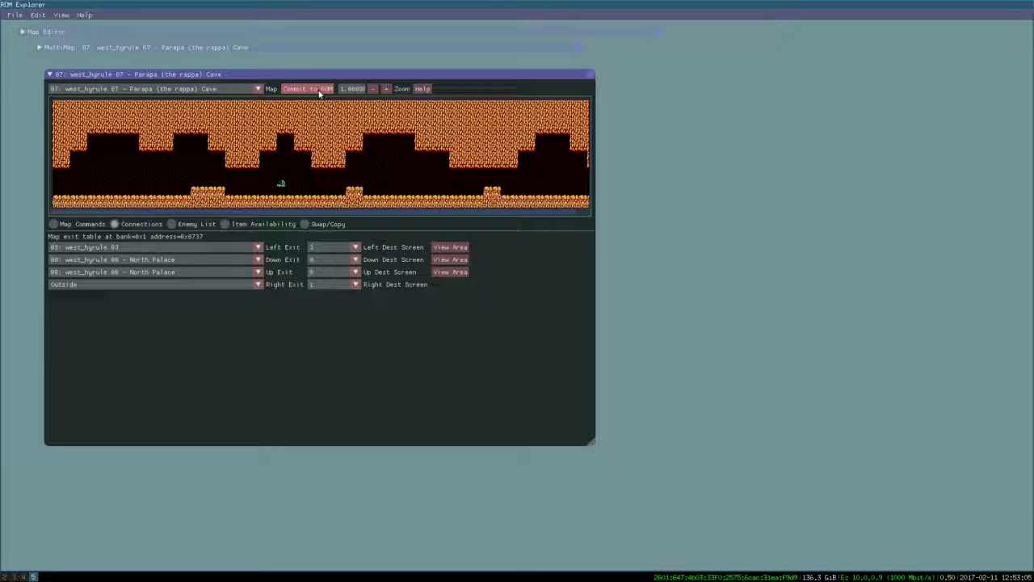
Open the west_hyrule 03 area reached by the left exit and arrange its window beside the Parapa Cave window
{"action": "left_click", "coordinate": [441, 250]}
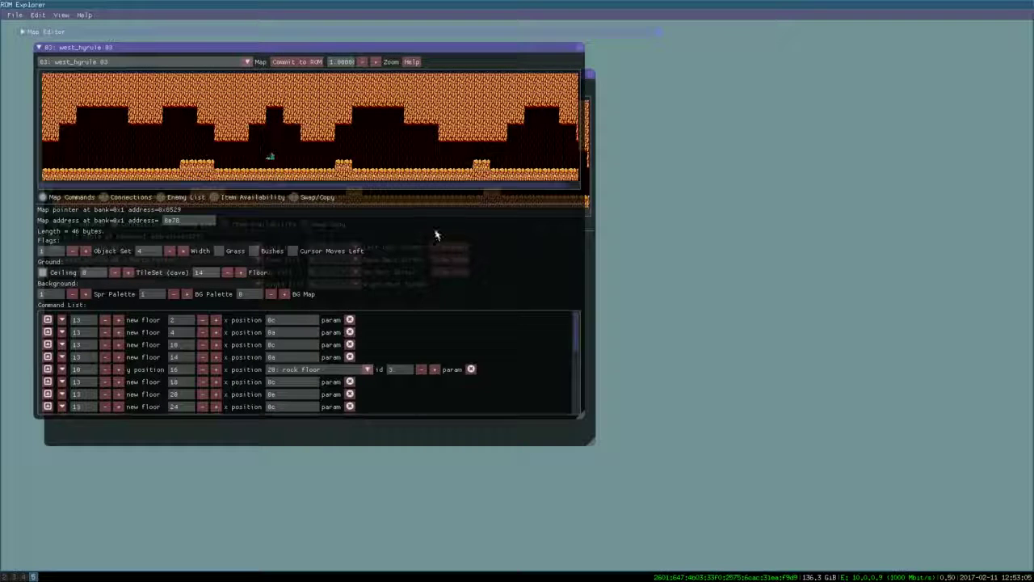
{"action": "left_click_drag", "start_coordinate": [291, 50], "coordinate": [266, 114]}
{"action": "left_click_drag", "start_coordinate": [517, 74], "coordinate": [1028, 114]}
{"action": "left_click_drag", "start_coordinate": [410, 106], "coordinate": [422, 65]}
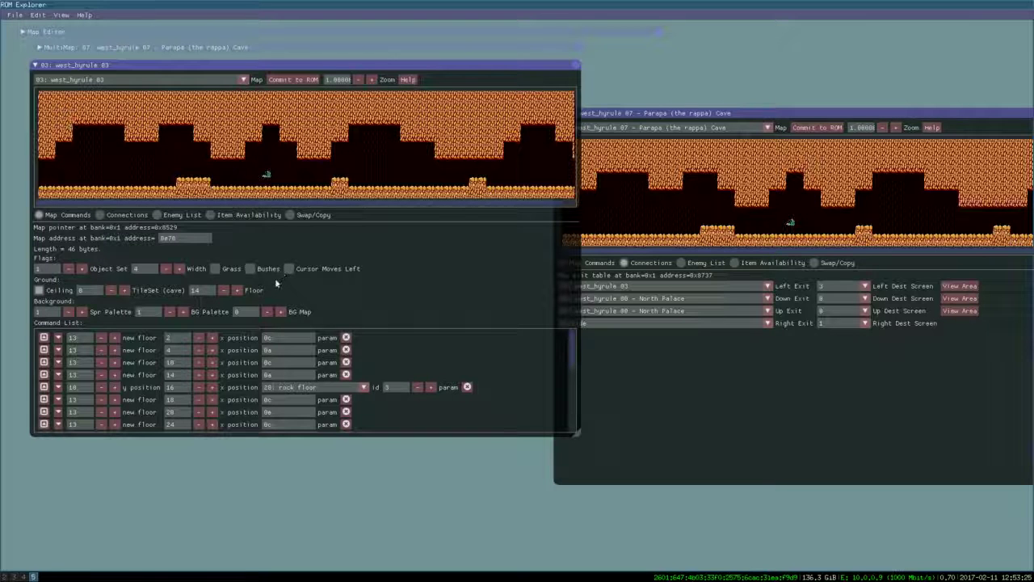
Link the right exit of west_hyrule 03 back to Parapa Cave with destination screen 0
{"action": "left_click", "coordinate": [100, 214]}
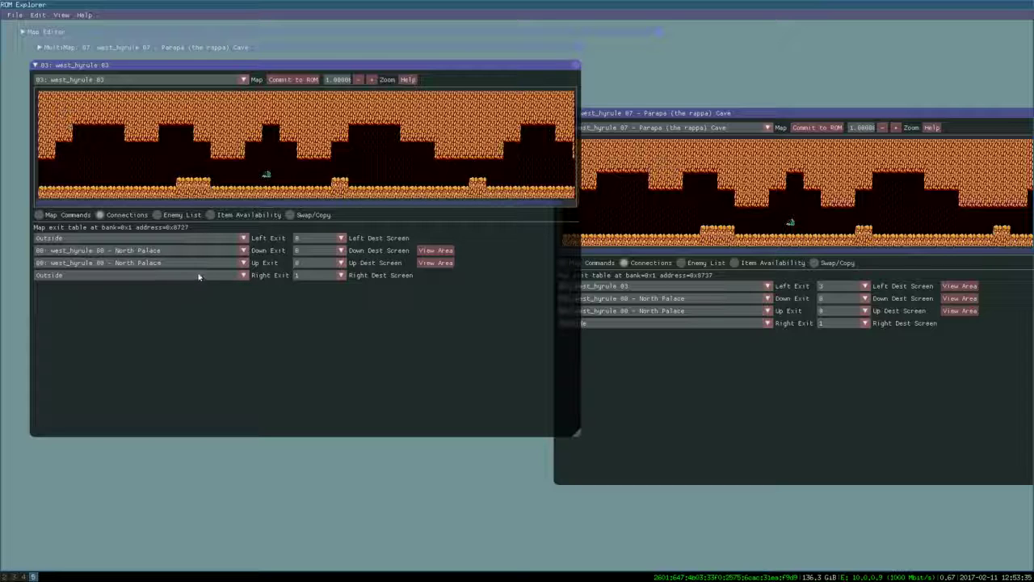
{"action": "left_click", "coordinate": [202, 279]}
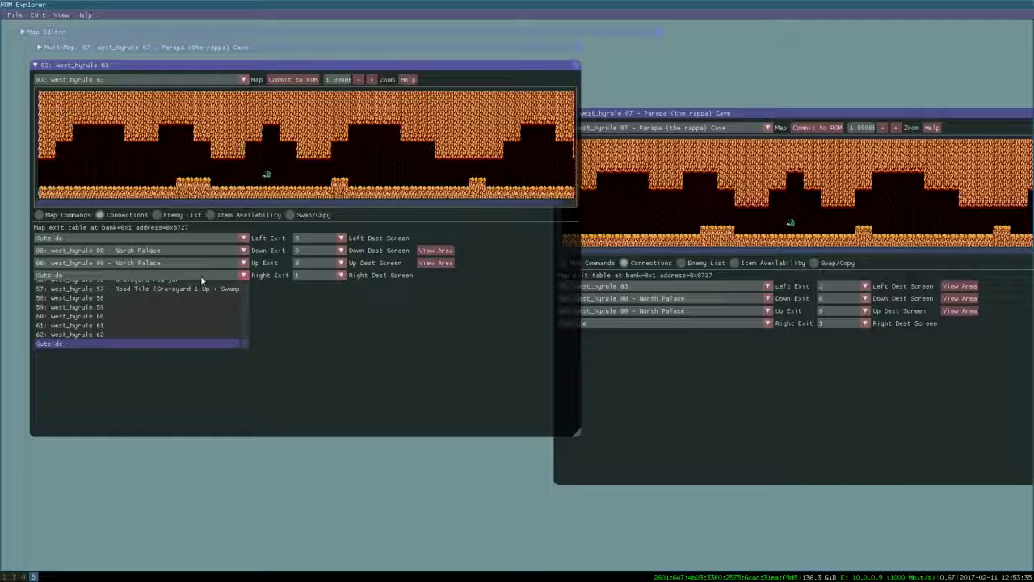
{"action": "left_click_drag", "start_coordinate": [242, 335], "coordinate": [247, 287]}
{"action": "left_click", "coordinate": [175, 323]}
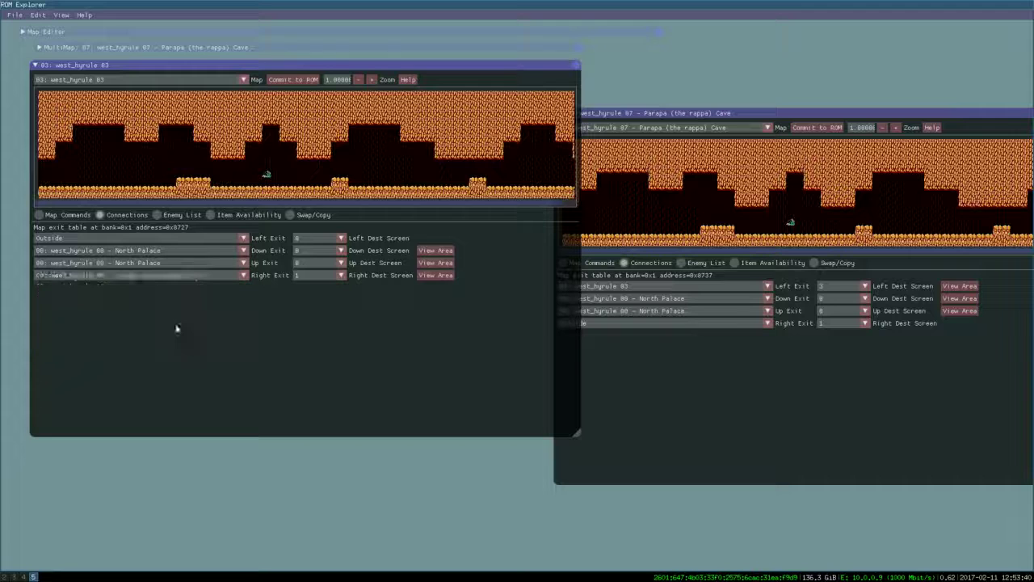
{"action": "left_click", "coordinate": [323, 276]}
{"action": "left_click", "coordinate": [317, 289]}
Change the enemy in west_hyrule 03 to 11: red octoroc (jumping)
{"action": "left_click", "coordinate": [170, 215]}
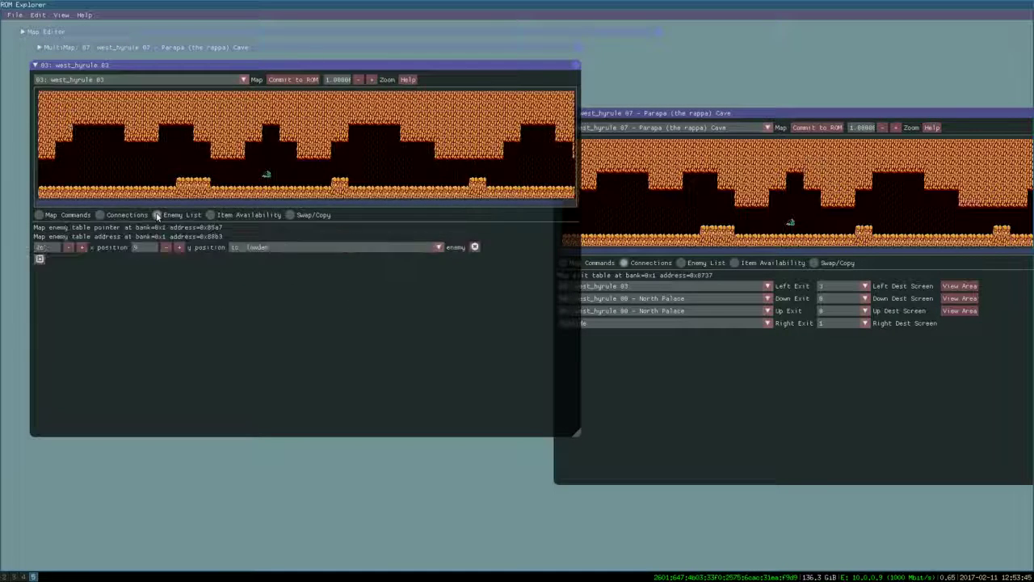
{"action": "left_click", "coordinate": [303, 249]}
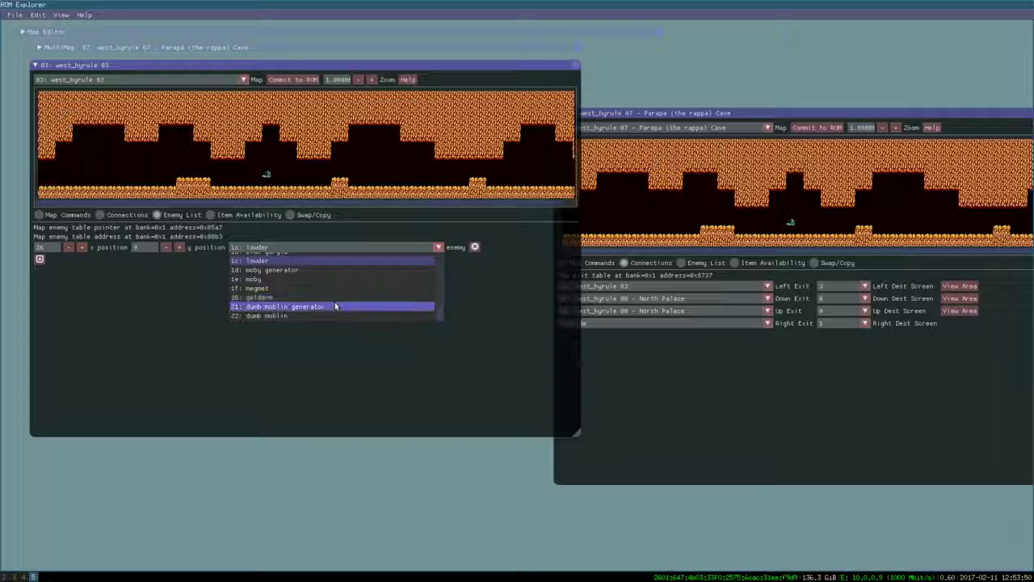
{"action": "scroll", "coordinate": [335, 306], "scroll_direction": "up", "scroll_amount": 3}
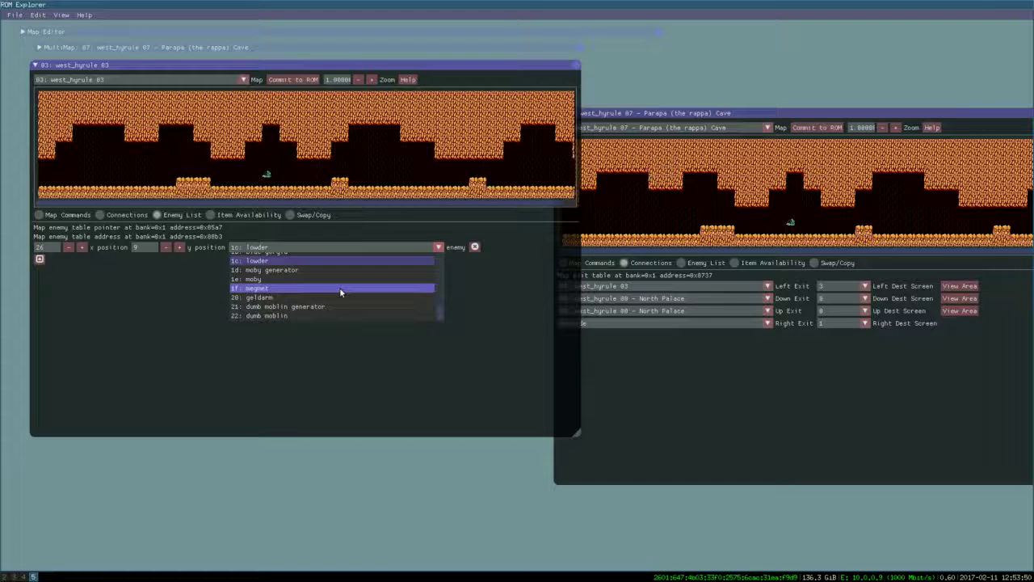
{"action": "scroll", "coordinate": [306, 258], "scroll_direction": "up", "scroll_amount": 2}
{"action": "left_click", "coordinate": [305, 270]}
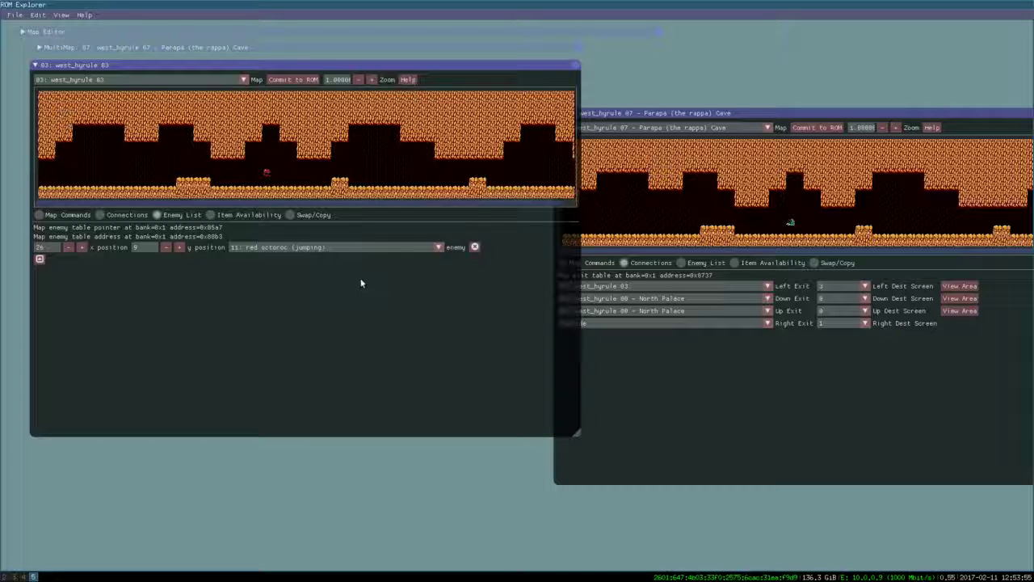
Show west_hyrule 03's map commands in an enlarged window, and set the rock floor at x position 34 to param 11
{"action": "left_click", "coordinate": [49, 212]}
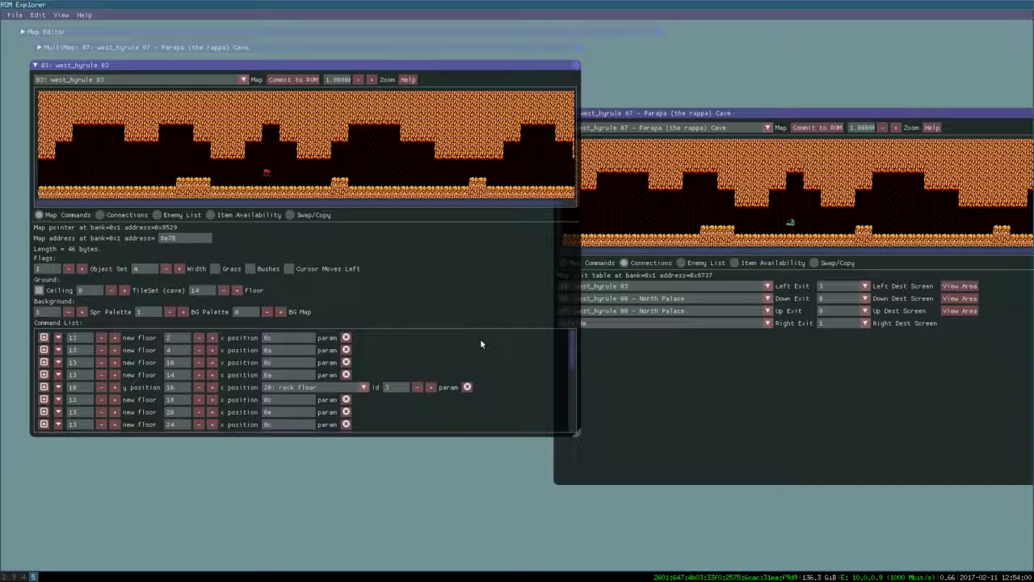
{"action": "scroll", "coordinate": [480, 344], "scroll_direction": "down", "scroll_amount": 3}
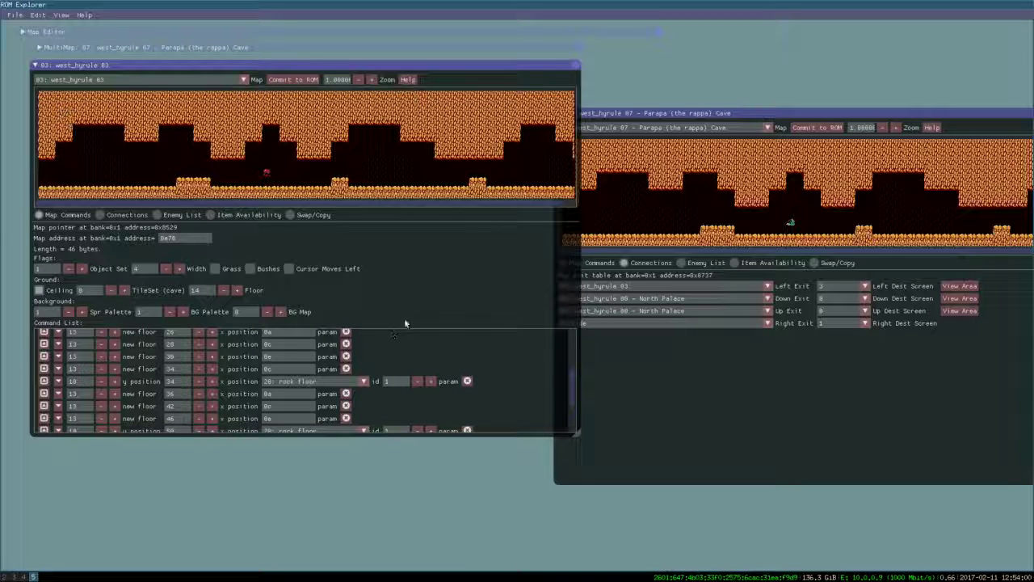
{"action": "left_click_drag", "start_coordinate": [577, 434], "coordinate": [580, 515]}
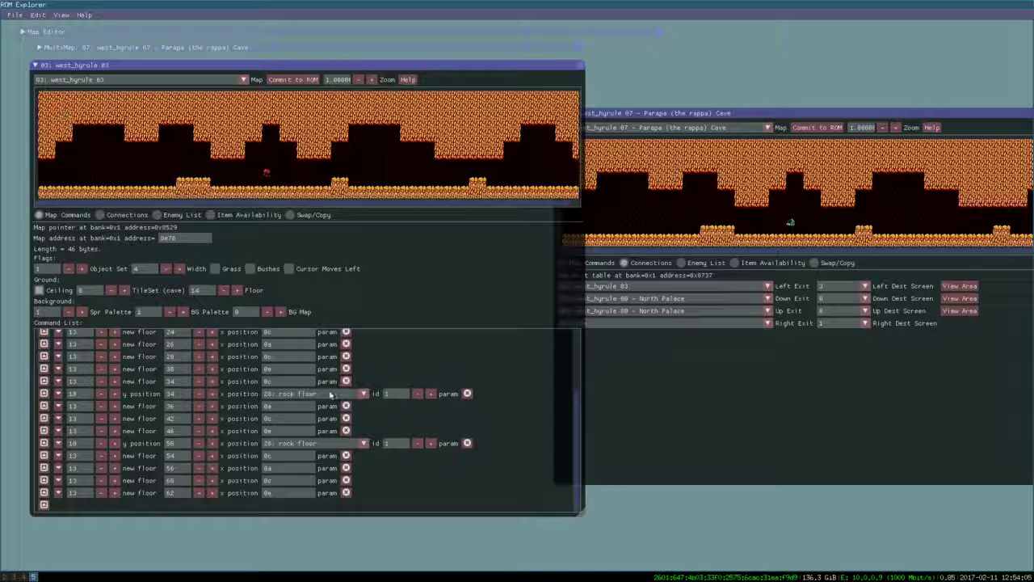
{"action": "left_click", "coordinate": [432, 394]}
{"action": "left_click", "coordinate": [432, 395]}
{"action": "left_click", "coordinate": [432, 394]}
{"action": "left_click", "coordinate": [431, 394]}
{"action": "left_click", "coordinate": [432, 394]}
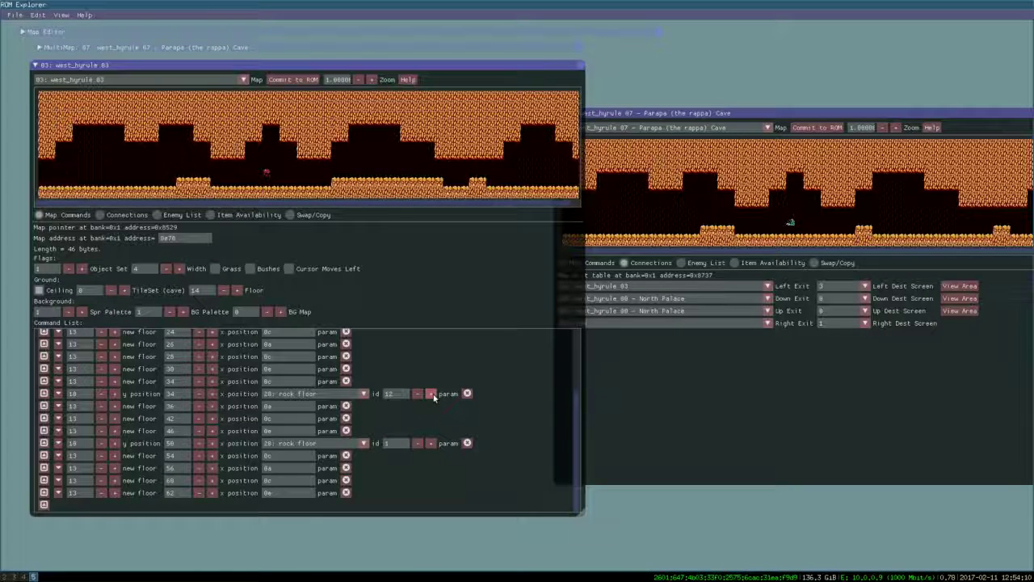
{"action": "left_click", "coordinate": [417, 395]}
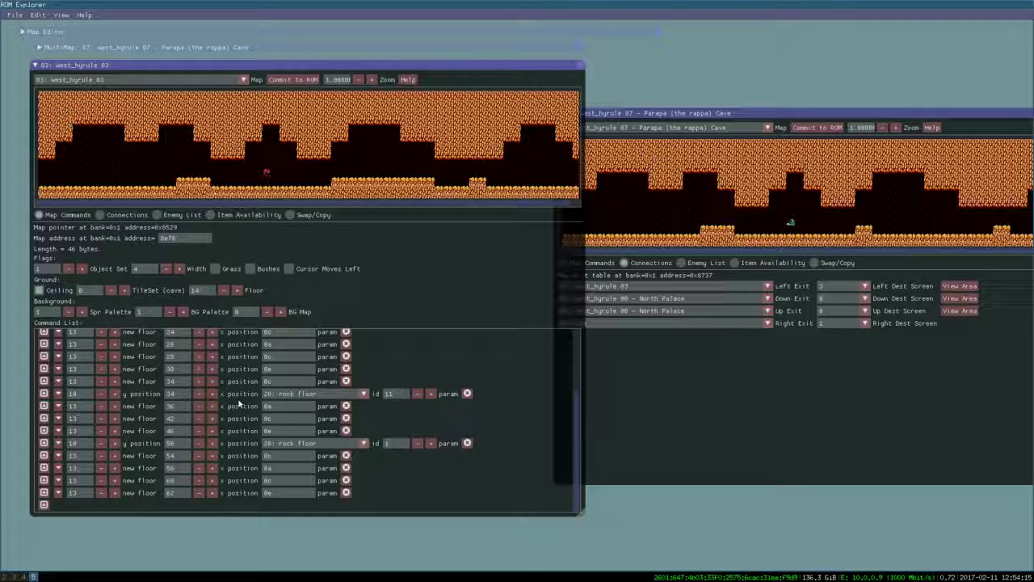
Insert a new object before the rock floor at x position 34, placing it at y position 10 and x position 27
{"action": "scroll", "coordinate": [239, 404], "scroll_direction": "up", "scroll_amount": 2}
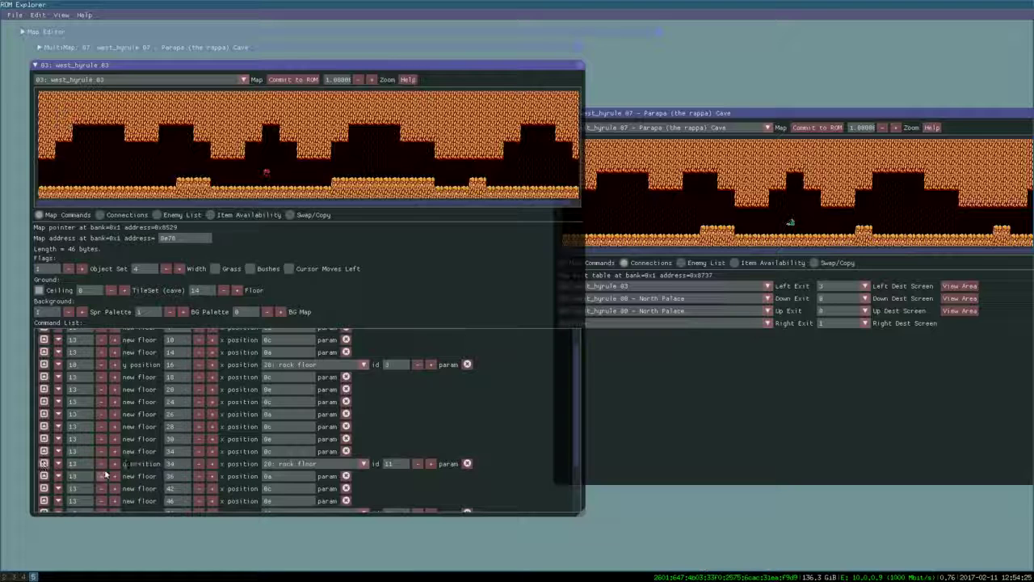
{"action": "left_click", "coordinate": [44, 465]}
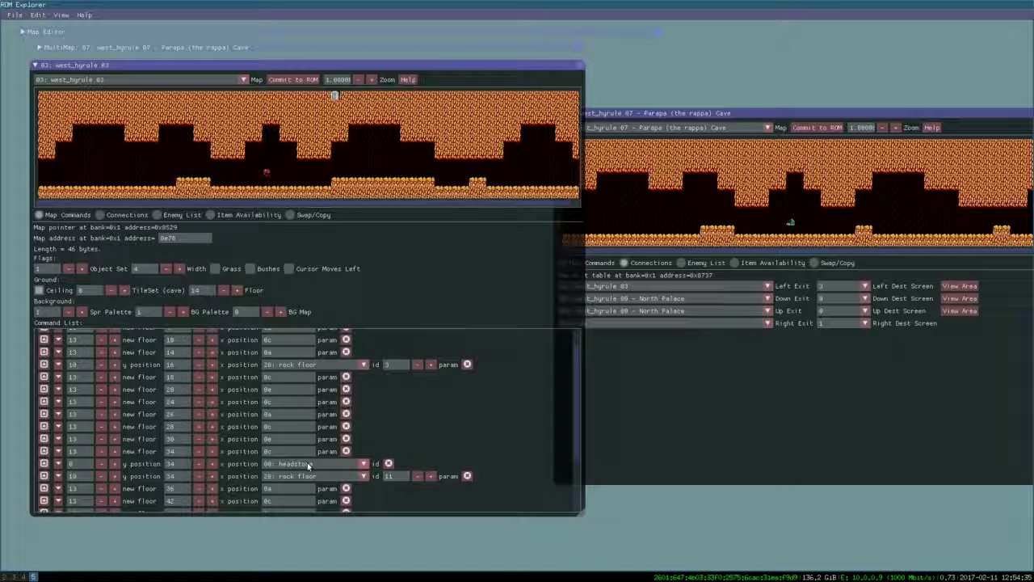
{"action": "left_click", "coordinate": [113, 466]}
{"action": "left_click_drag", "start_coordinate": [113, 467], "coordinate": [113, 466]}
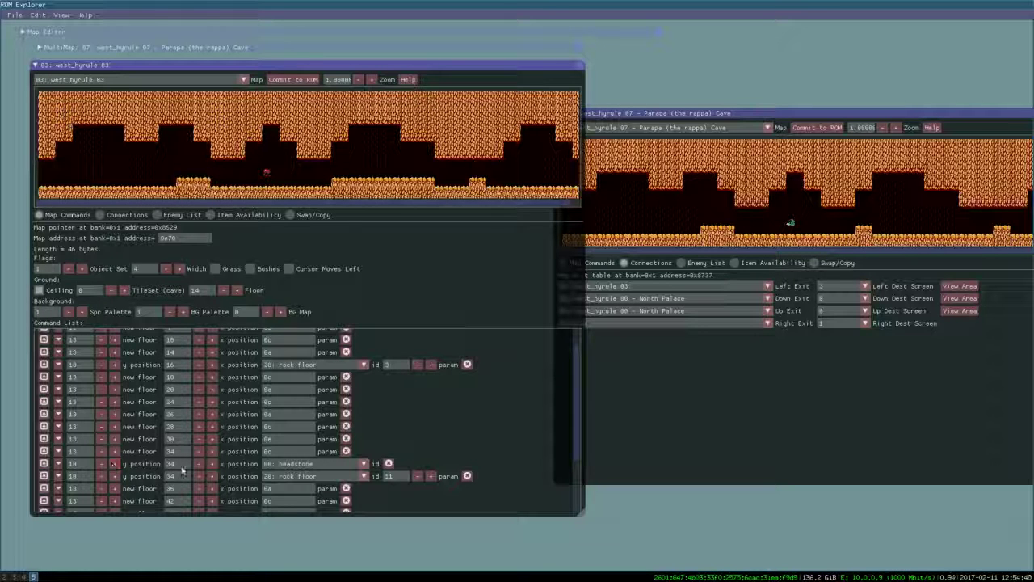
{"action": "left_click", "coordinate": [197, 464]}
{"action": "left_click", "coordinate": [197, 464]}
{"action": "left_click", "coordinate": [197, 465]}
{"action": "left_click", "coordinate": [197, 465]}
{"action": "left_click", "coordinate": [198, 465]}
{"action": "left_click", "coordinate": [198, 465]}
{"action": "left_click", "coordinate": [197, 464]}
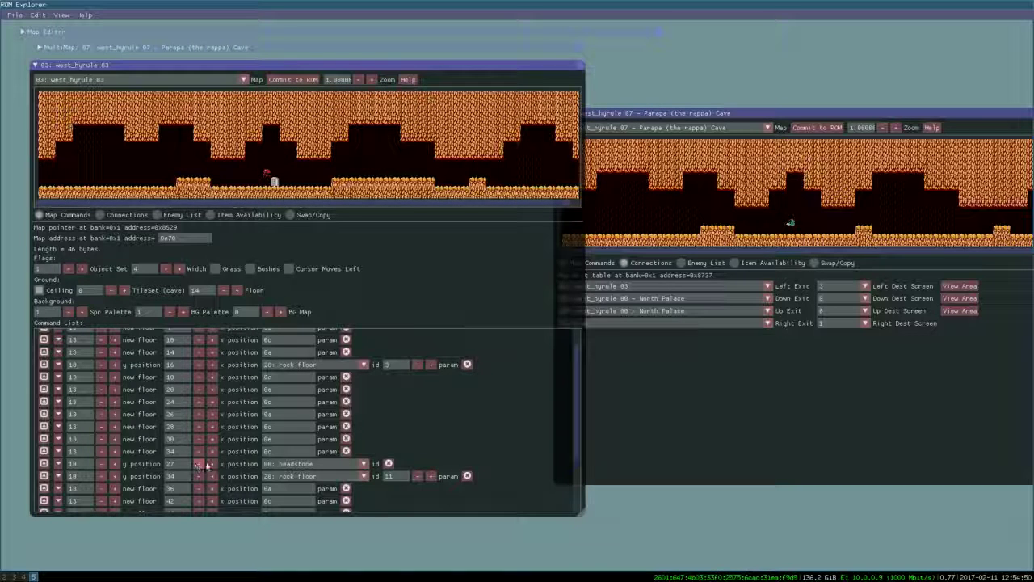
Change the inserted headstone object to 20: lava
{"action": "left_click", "coordinate": [327, 465]}
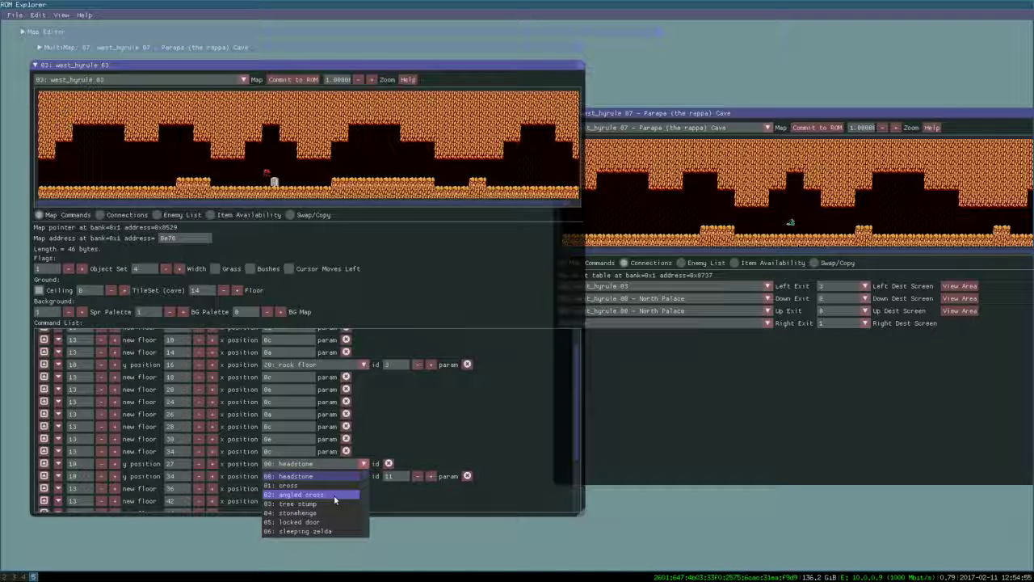
{"action": "scroll", "coordinate": [334, 495], "scroll_direction": "down", "scroll_amount": 3}
{"action": "scroll", "coordinate": [334, 499], "scroll_direction": "down", "scroll_amount": 5}
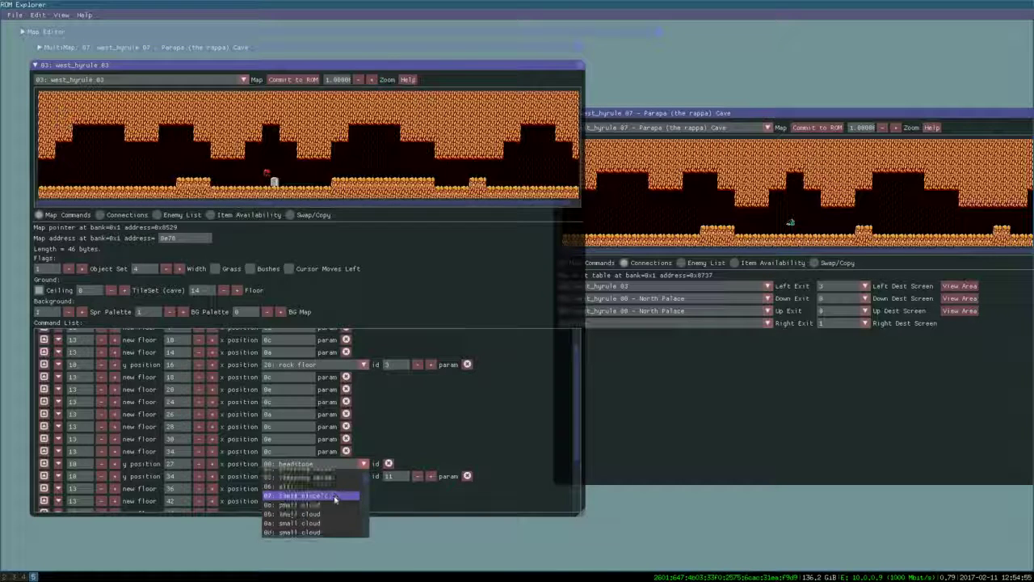
{"action": "scroll", "coordinate": [334, 498], "scroll_direction": "down", "scroll_amount": 2}
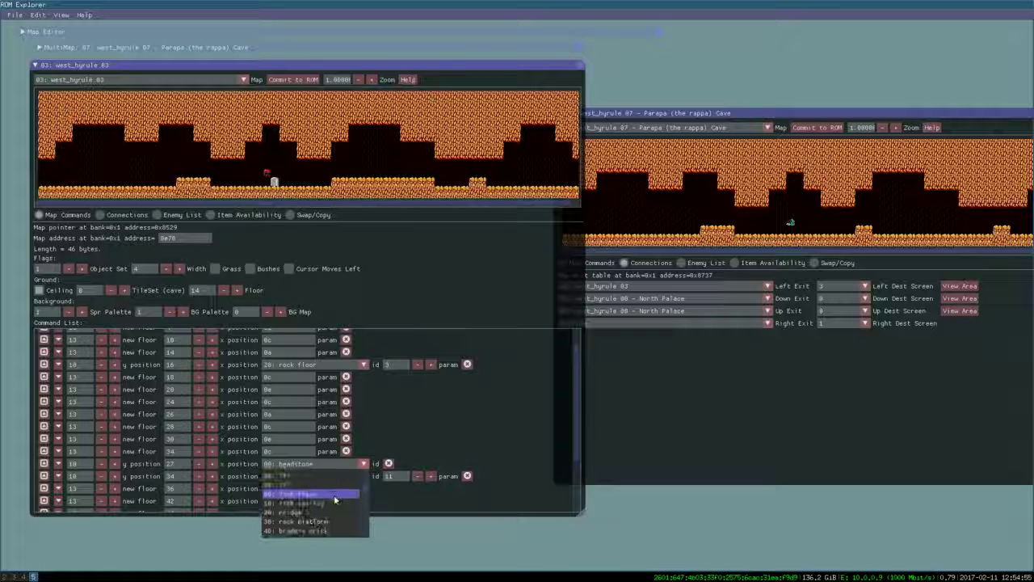
{"action": "scroll", "coordinate": [334, 497], "scroll_direction": "down", "scroll_amount": 4}
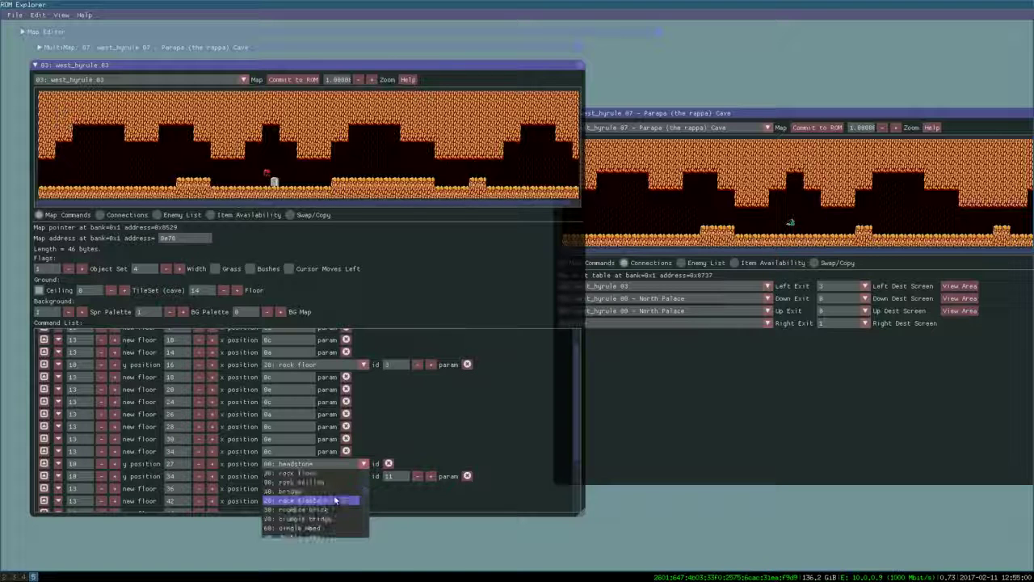
{"action": "scroll", "coordinate": [335, 498], "scroll_direction": "up", "scroll_amount": 10}
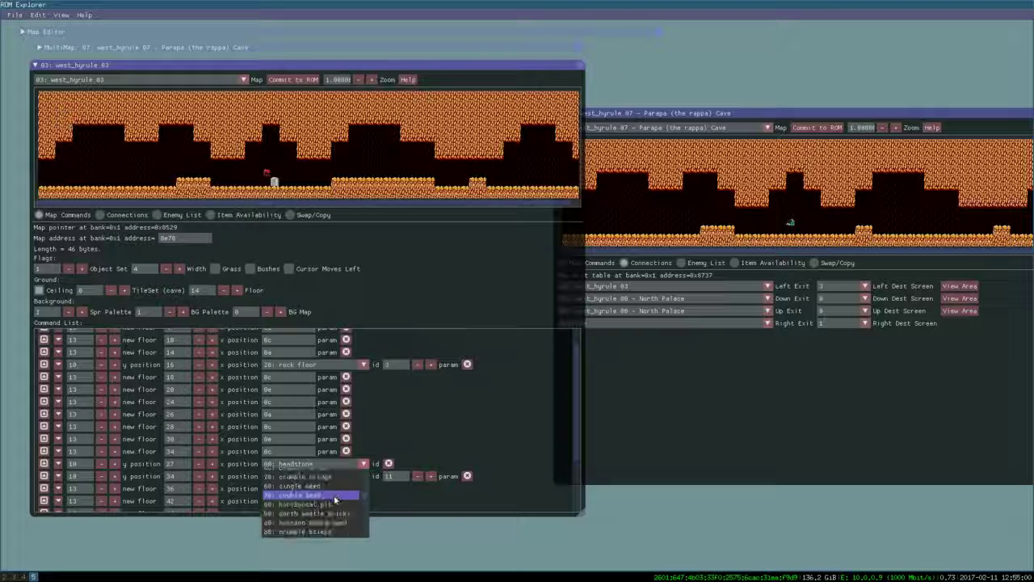
{"action": "scroll", "coordinate": [331, 497], "scroll_direction": "down", "scroll_amount": 4}
{"action": "left_click", "coordinate": [313, 494]}
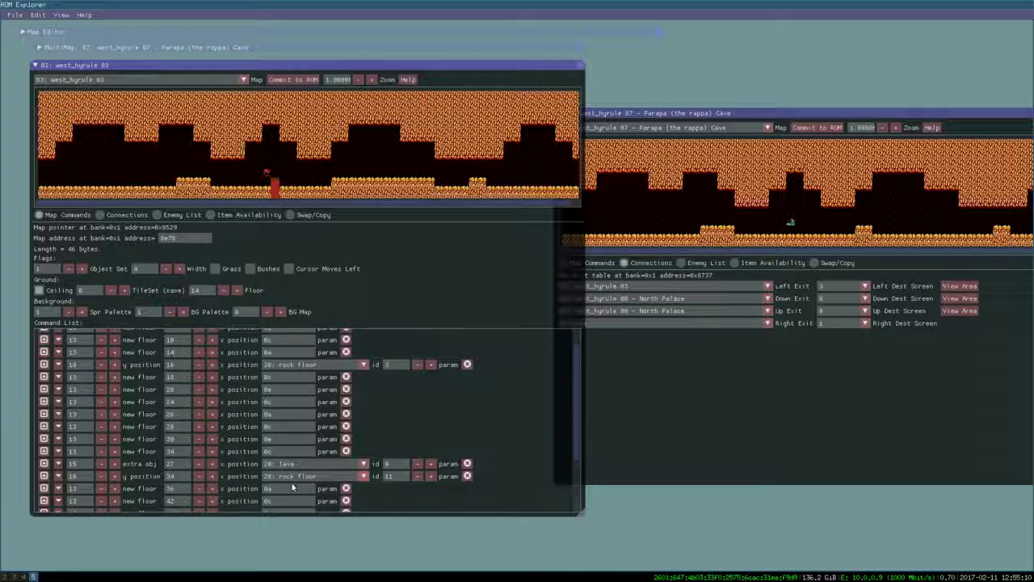
{"action": "left_click", "coordinate": [102, 477]}
{"action": "left_click", "coordinate": [101, 477]}
{"action": "left_click", "coordinate": [101, 477]}
{"action": "left_click", "coordinate": [102, 477]}
{"action": "left_click", "coordinate": [114, 477]}
{"action": "left_click", "coordinate": [114, 476]}
{"action": "left_click", "coordinate": [113, 477]}
{"action": "left_click", "coordinate": [114, 477]}
{"action": "left_click", "coordinate": [114, 476]}
{"action": "left_click", "coordinate": [114, 477]}
{"action": "left_click", "coordinate": [114, 477]}
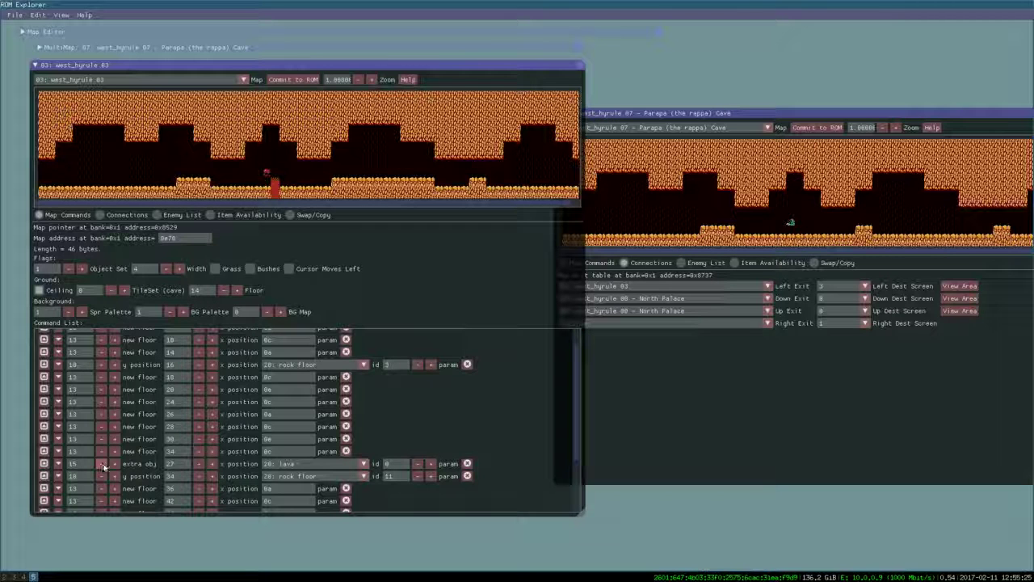
Move the lava to x position 37 and set its param to 1
{"action": "left_click_drag", "start_coordinate": [214, 467], "coordinate": [213, 467]}
{"action": "left_click", "coordinate": [213, 467]}
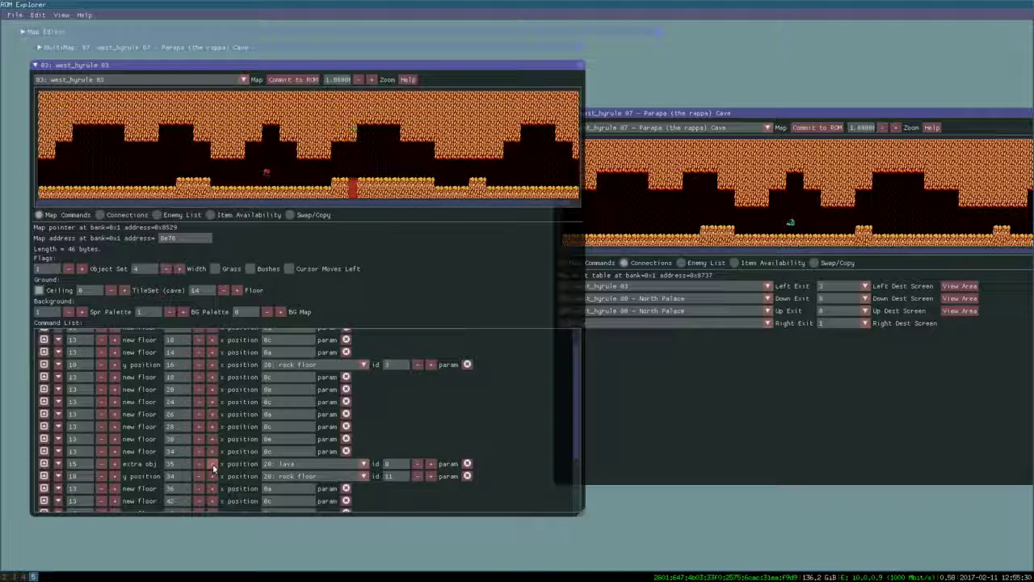
{"action": "left_click", "coordinate": [213, 467]}
{"action": "left_click", "coordinate": [213, 467]}
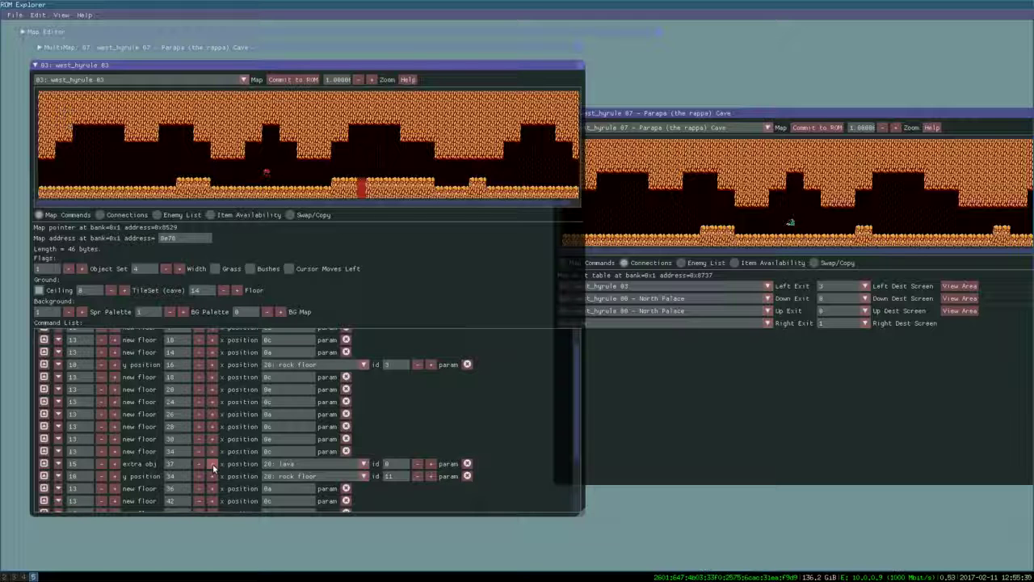
{"action": "left_click", "coordinate": [432, 465]}
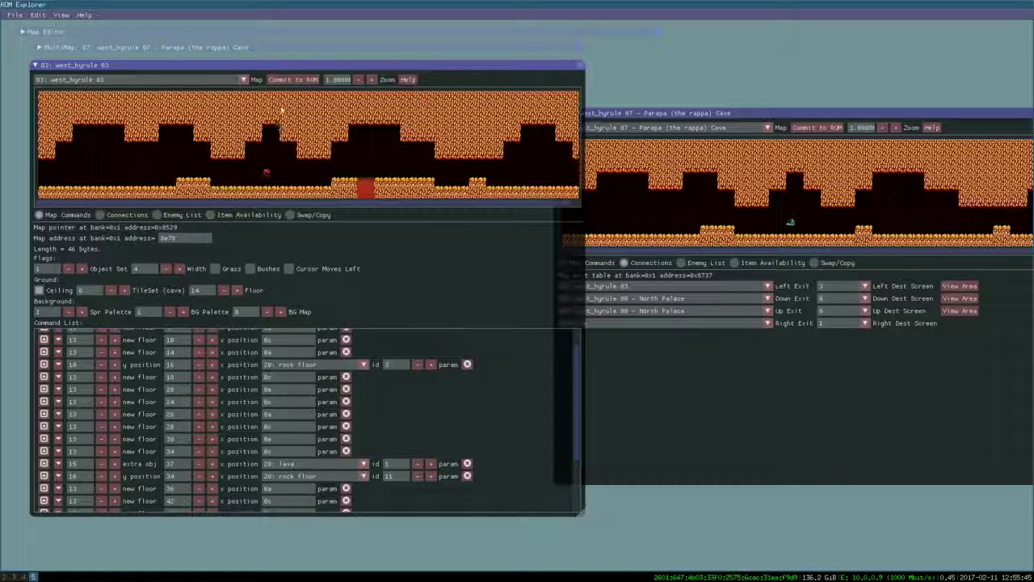
Commit west_hyrule 03 and Parapa Cave to the ROM, and refresh the expanded multi-map of connected areas
{"action": "left_click", "coordinate": [289, 81]}
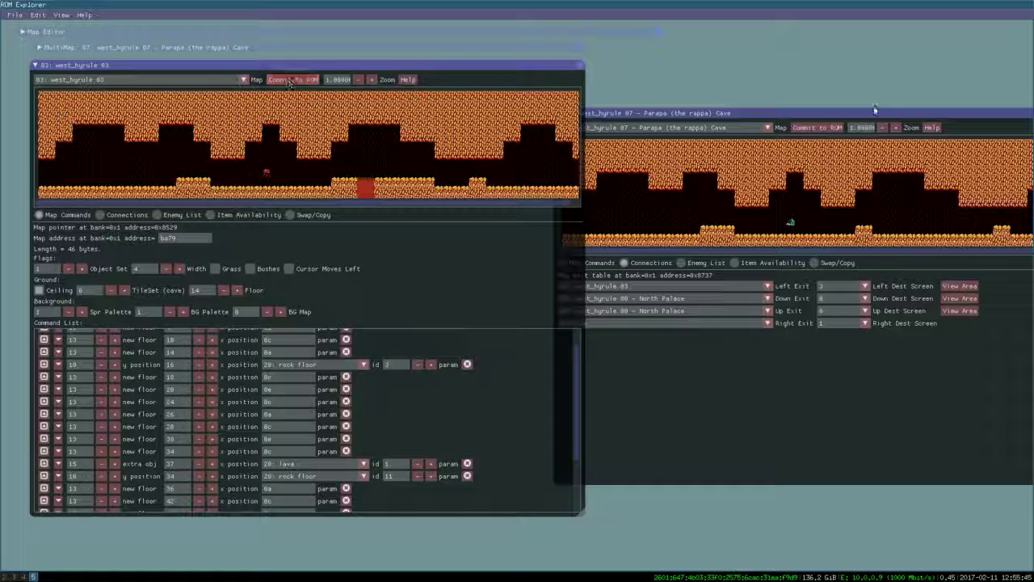
{"action": "left_click", "coordinate": [816, 130]}
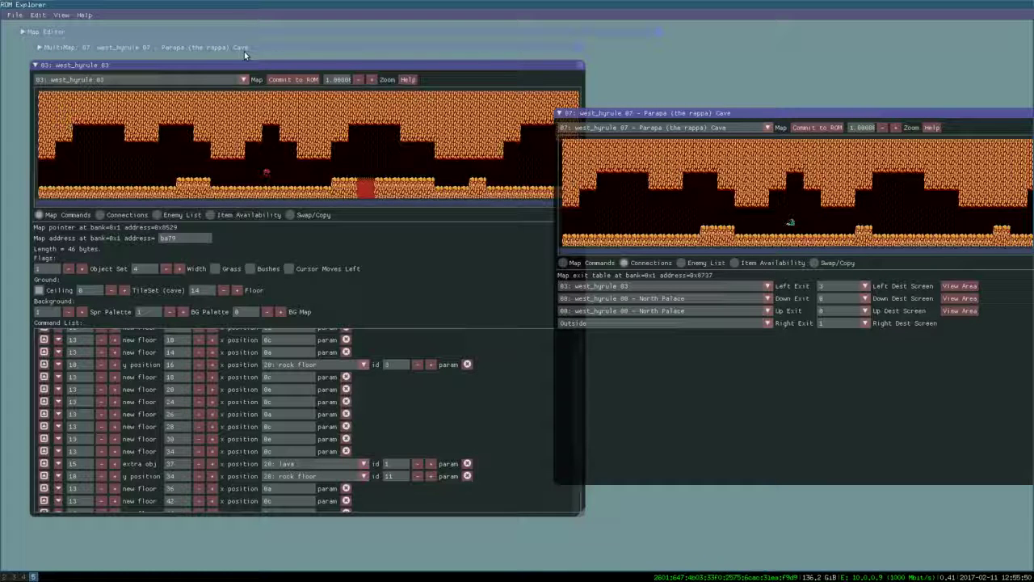
{"action": "left_click", "coordinate": [489, 48]}
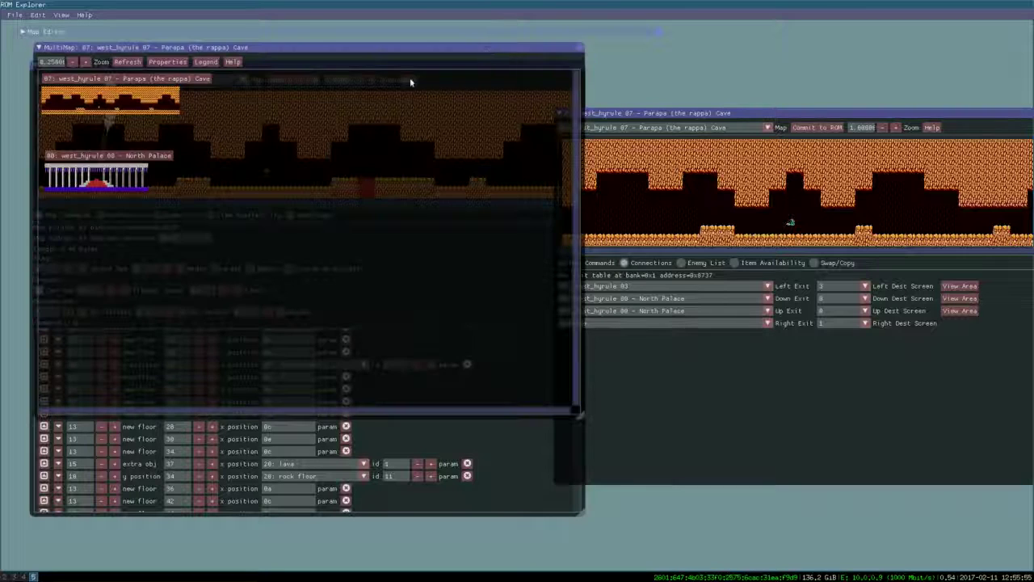
{"action": "left_click", "coordinate": [127, 61]}
{"action": "left_click_drag", "start_coordinate": [246, 100], "coordinate": [411, 143]}
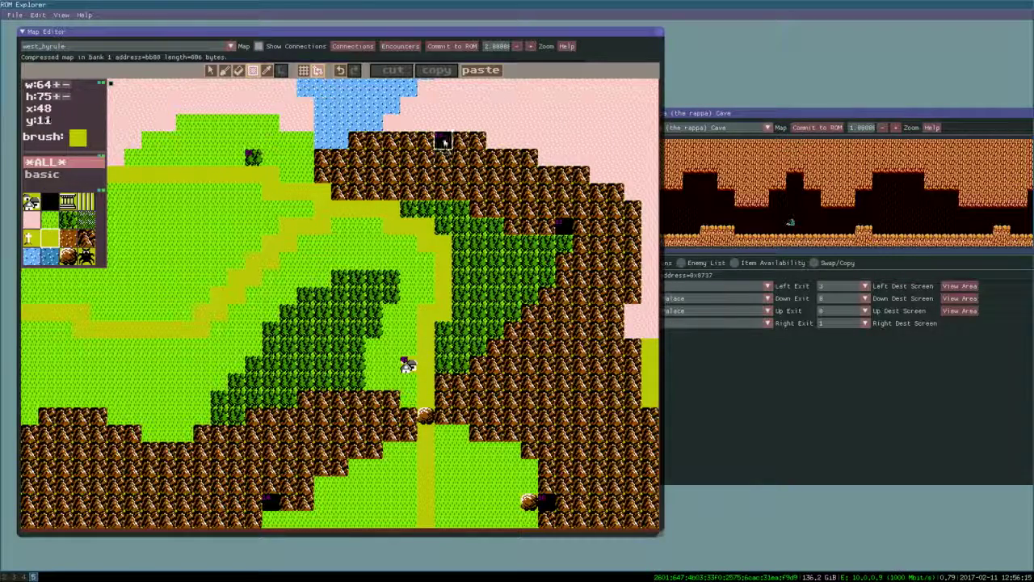
Lower the connected map number of the overworld cave entrance at x 48, y 11
{"action": "left_click", "coordinate": [437, 135]}
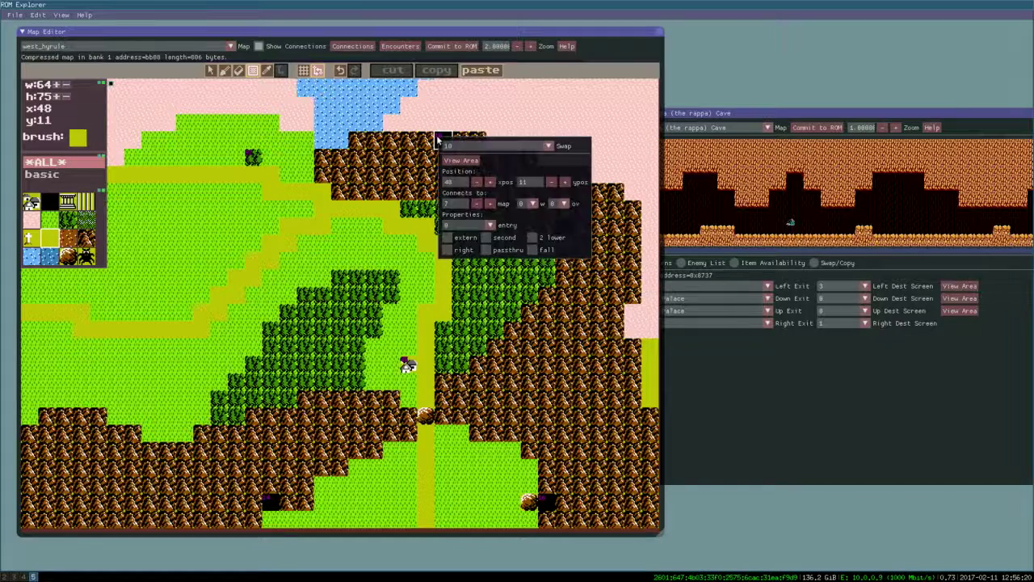
{"action": "left_click", "coordinate": [476, 203]}
{"action": "left_click", "coordinate": [476, 203]}
{"action": "left_click", "coordinate": [507, 120]}
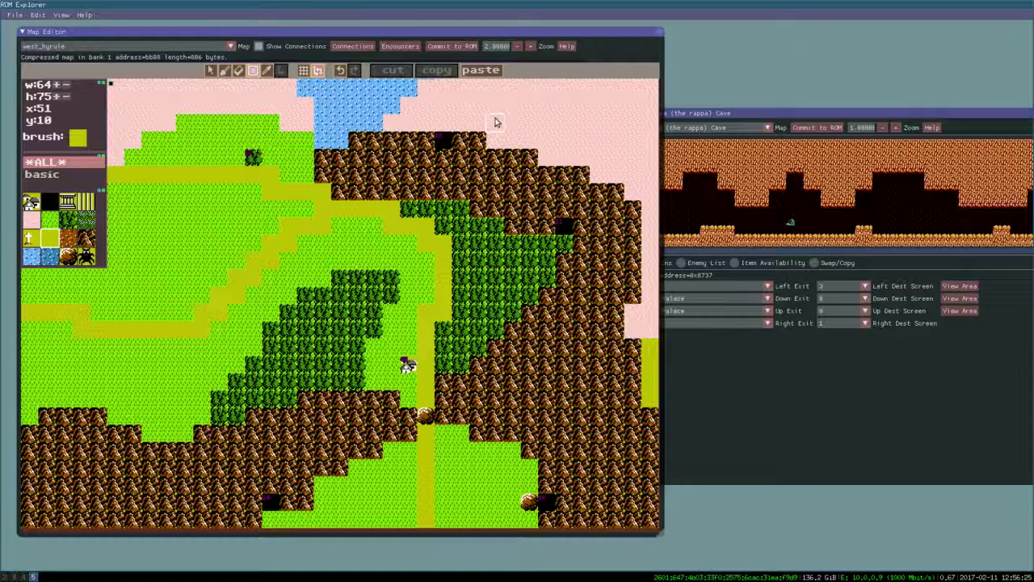
Launch the edited ROM in the FCEUX emulator, start the game and walk Link out of the North Palace
{"action": "left_click", "coordinate": [15, 14]}
{"action": "left_click", "coordinate": [18, 28]}
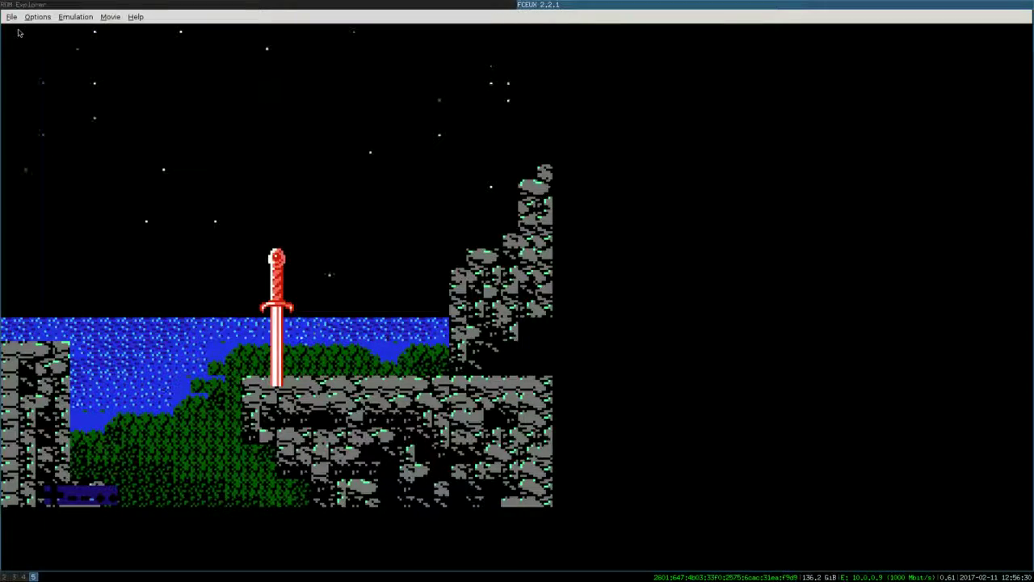
{"action": "key", "text": "Return"}
{"action": "key", "text": "Return"}
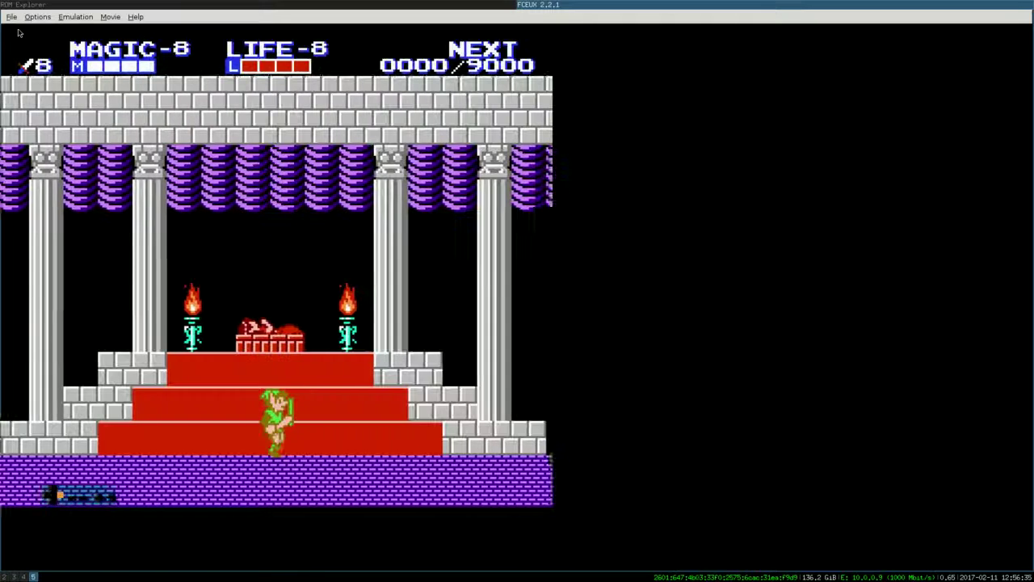
{"action": "key", "text": "Right"}
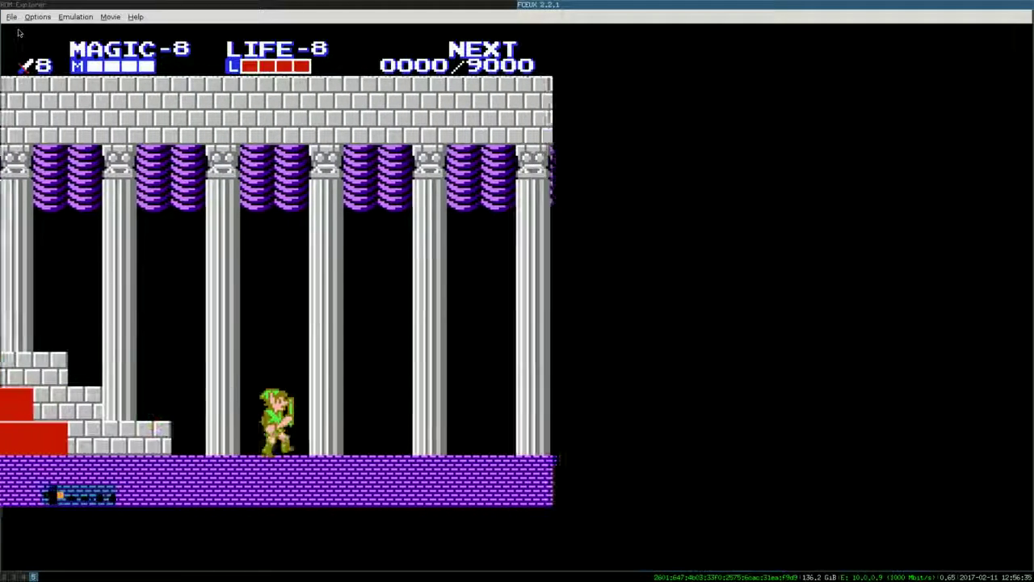
{"action": "key", "text": "Right"}
{"action": "key", "text": "f"}
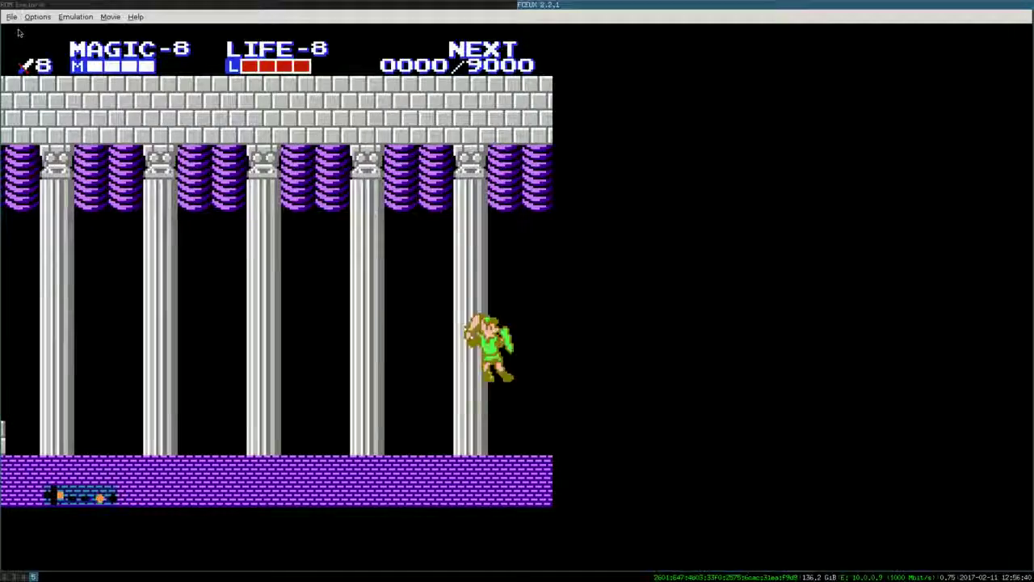
{"action": "key", "text": "Right"}
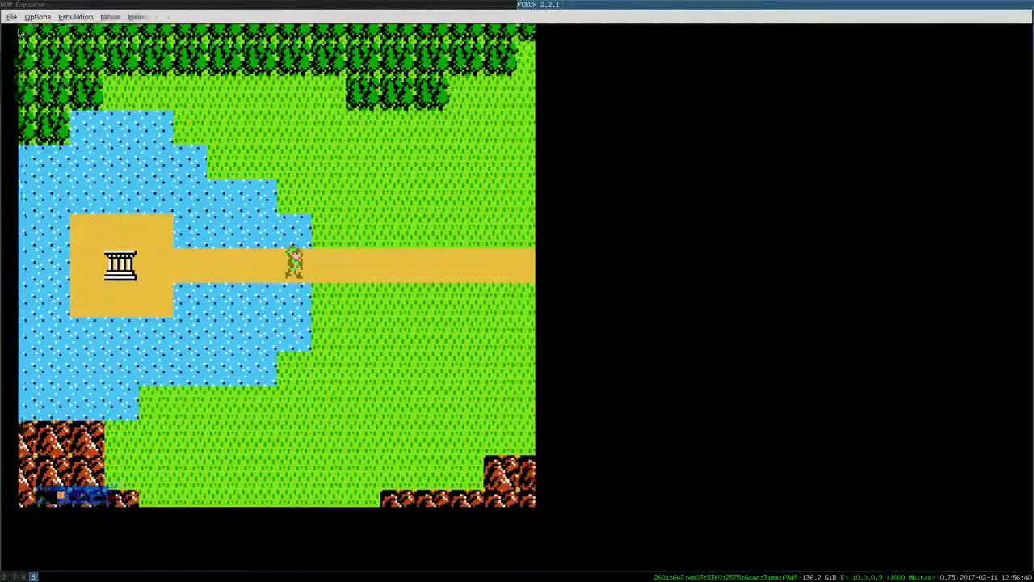
Walk Link east along the road and through the forest to the cave entrance in the mountains
{"action": "key", "text": "Right"}
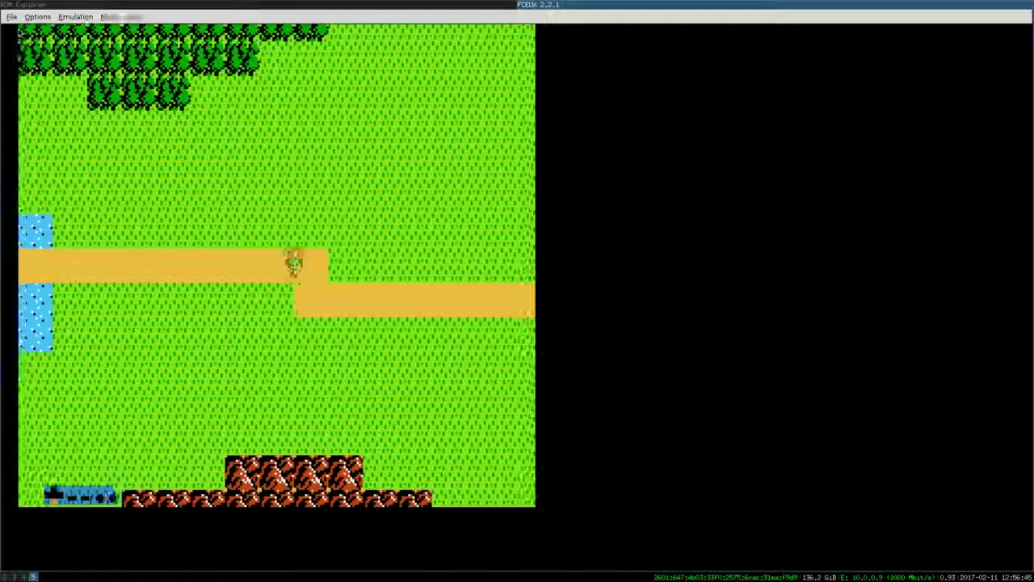
{"action": "key", "text": "Right"}
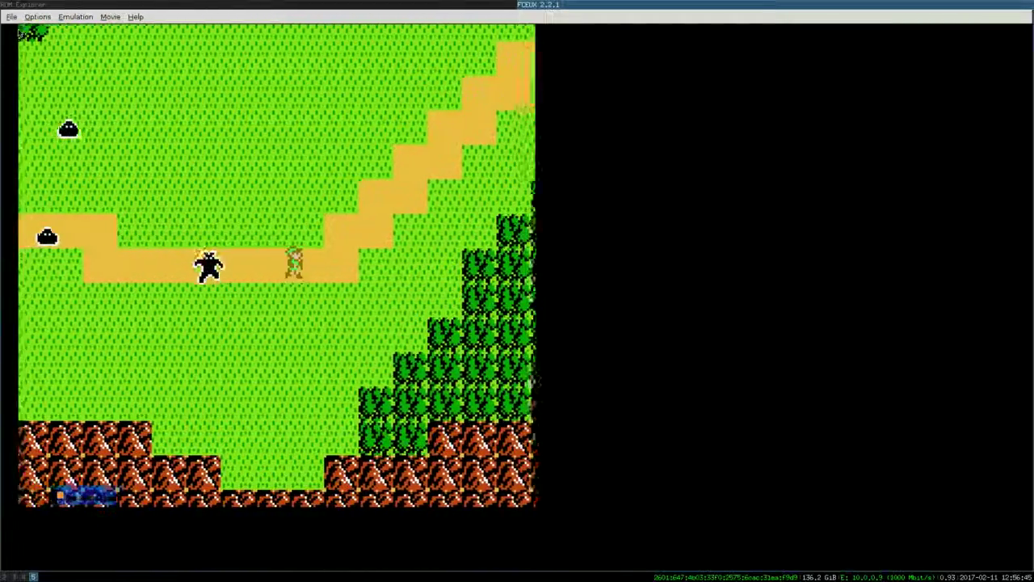
{"action": "key", "text": "Right"}
{"action": "key", "text": "Up"}
{"action": "key", "text": "Up"}
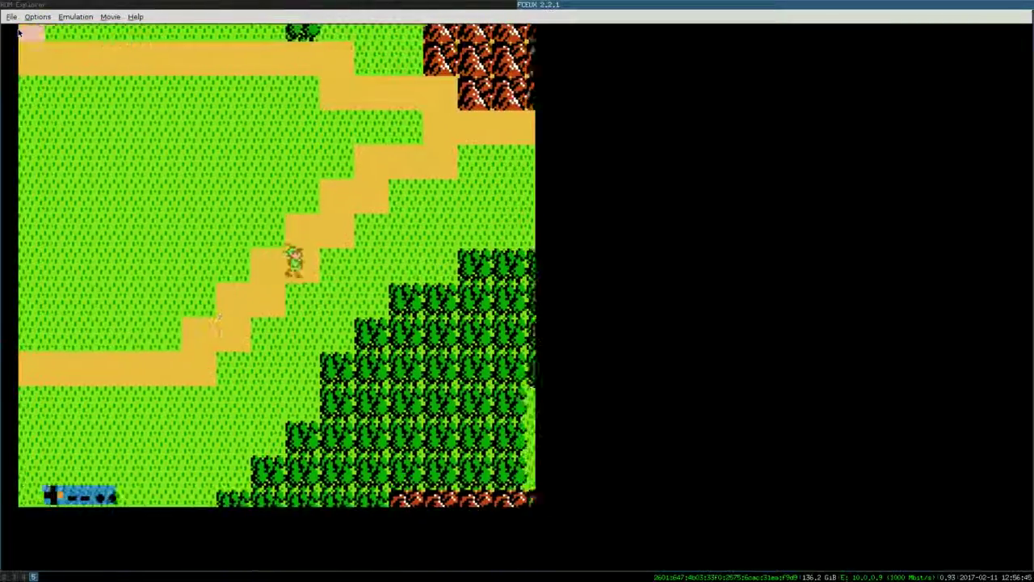
{"action": "key", "text": "Right"}
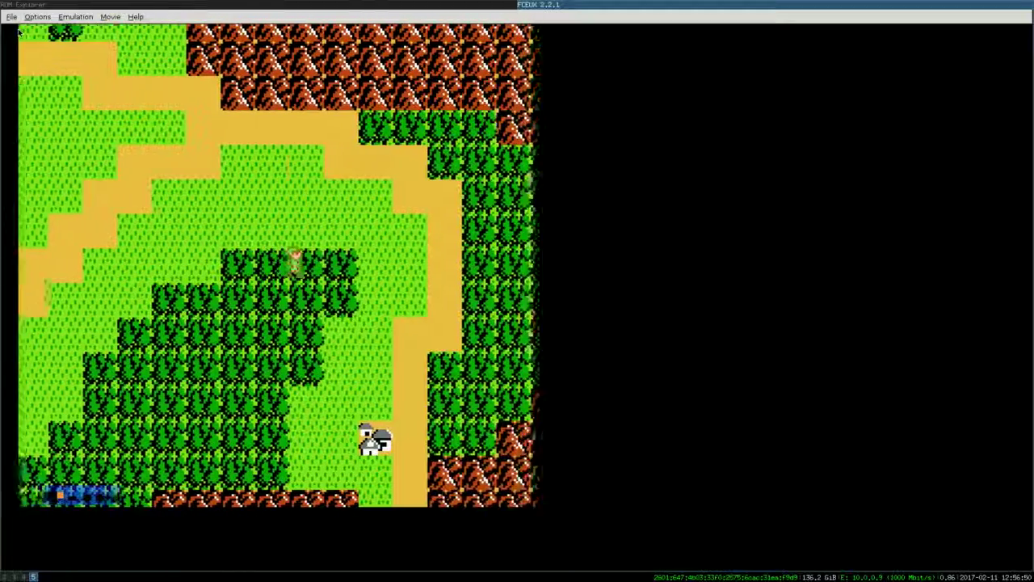
{"action": "key", "text": "Right"}
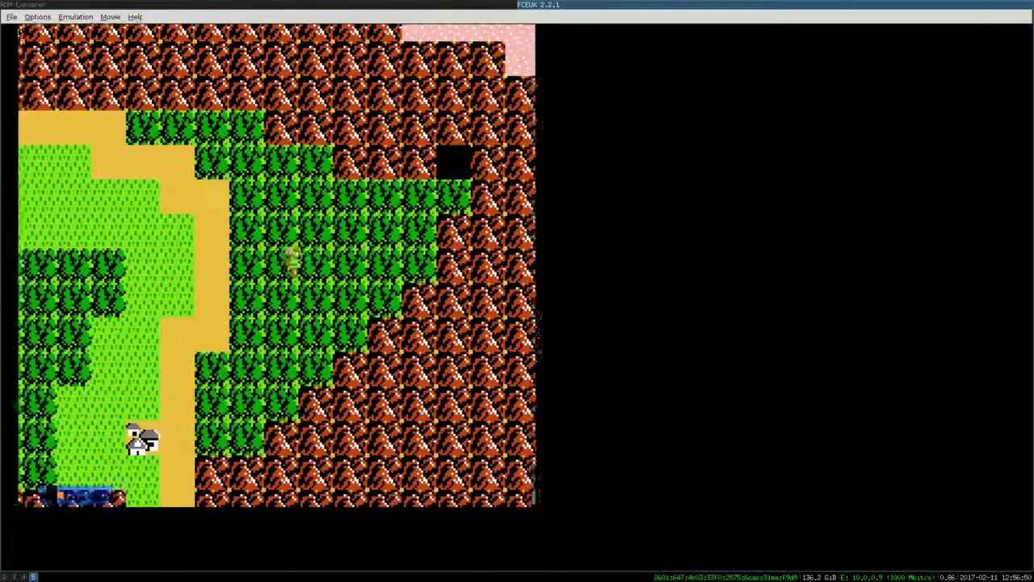
{"action": "key", "text": "Up"}
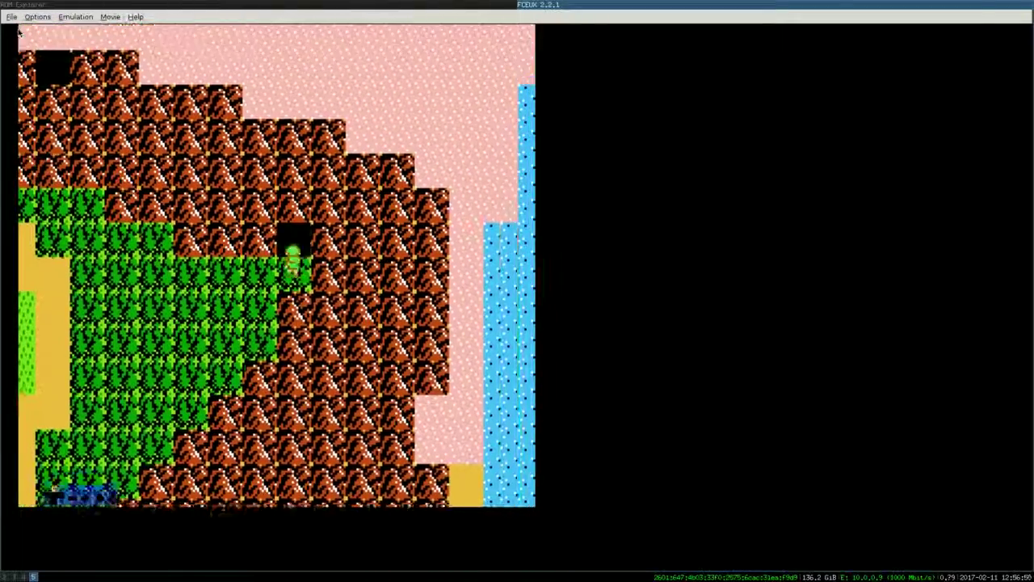
Enter the cave and lead Link west through its first area into the connected one, defeating the enemy on the way
{"action": "key", "text": "Left"}
{"action": "key", "text": "f"}
{"action": "key", "text": "d"}
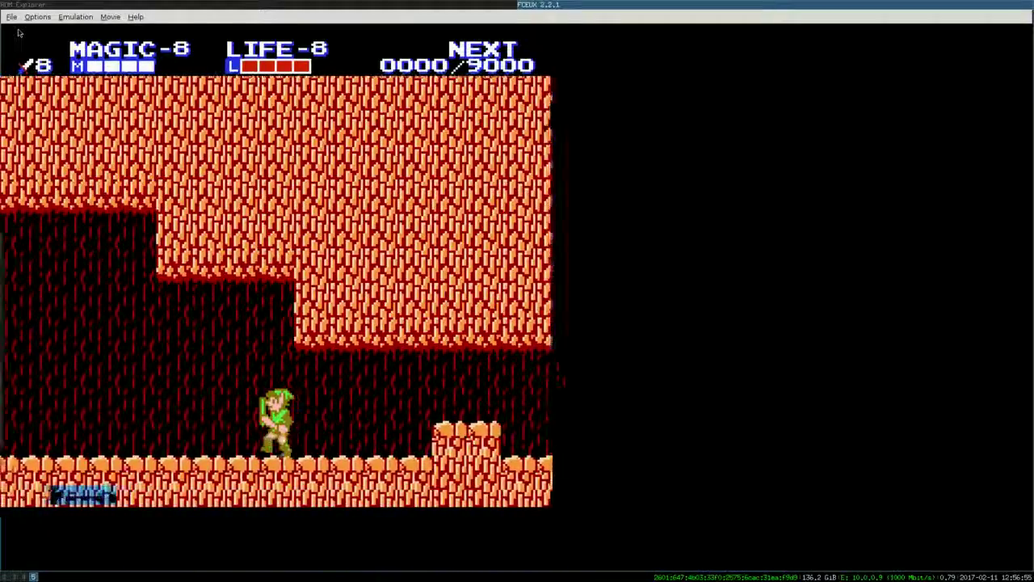
{"action": "key", "text": "Left"}
{"action": "key", "text": "f"}
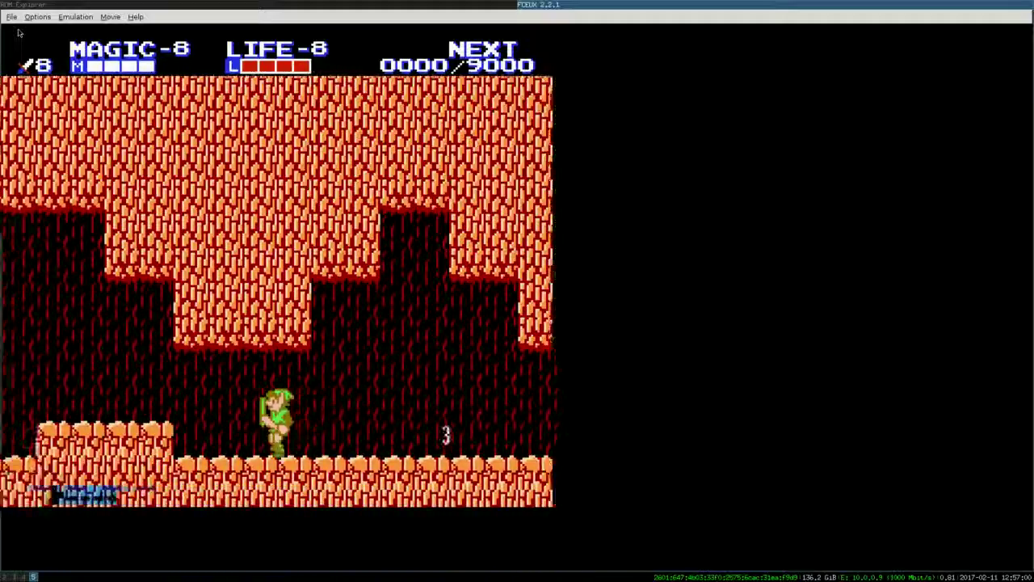
{"action": "key", "text": "Left"}
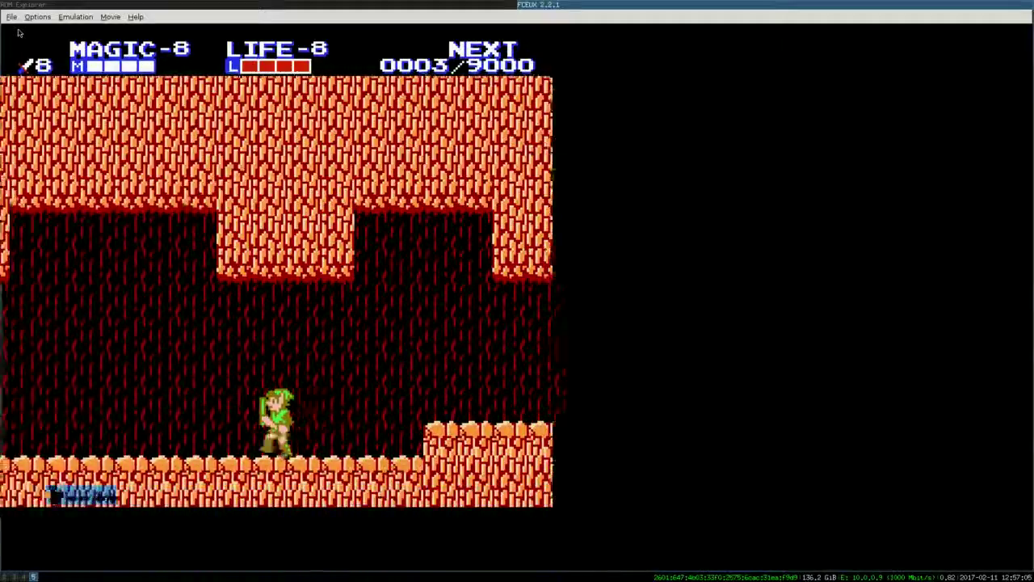
{"action": "key", "text": "Left"}
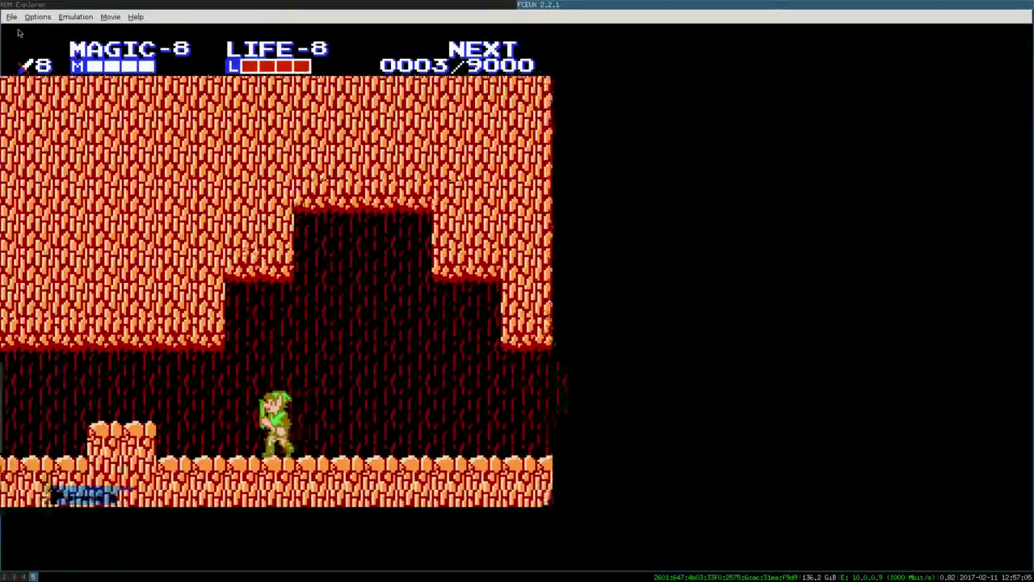
Lead Link west over the lava pit, defeat the enemy beyond it and leave the cave through its west exit
{"action": "key", "text": "Left"}
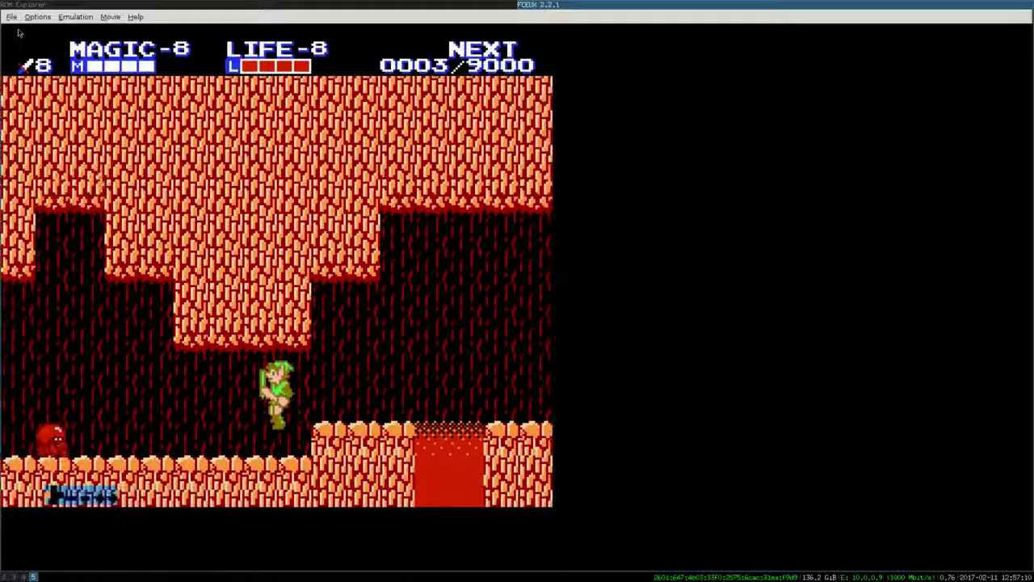
{"action": "key", "text": "Left"}
{"action": "key", "text": "f"}
{"action": "key", "text": "Left"}
{"action": "key", "text": "d"}
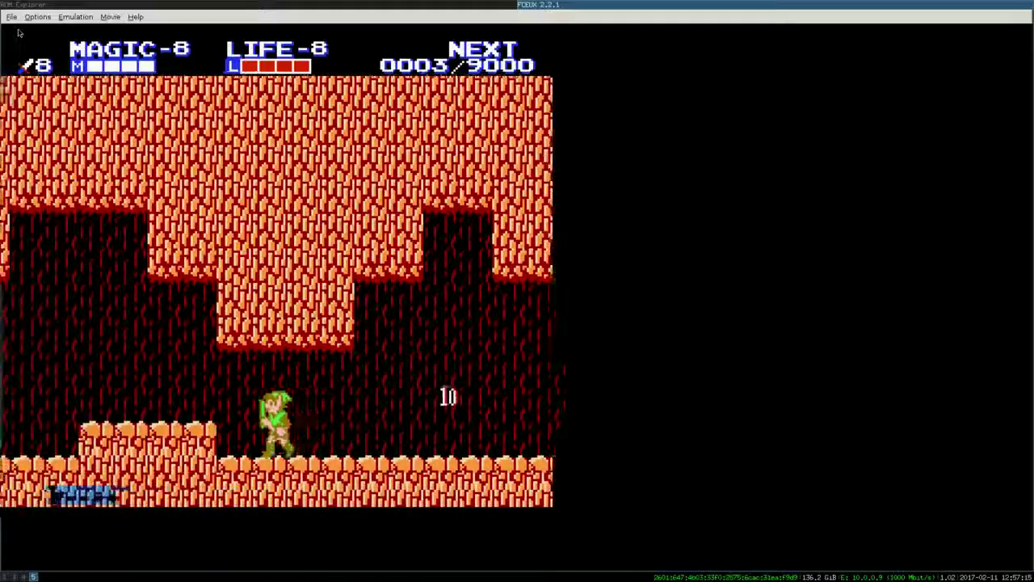
{"action": "key", "text": "Left"}
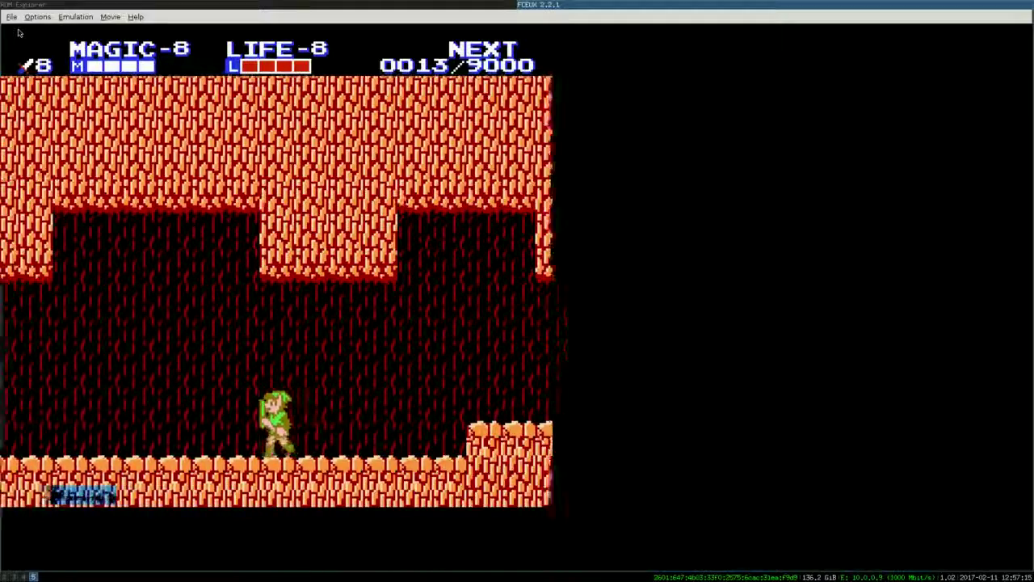
{"action": "key", "text": "Left"}
{"action": "key", "text": "Left"}
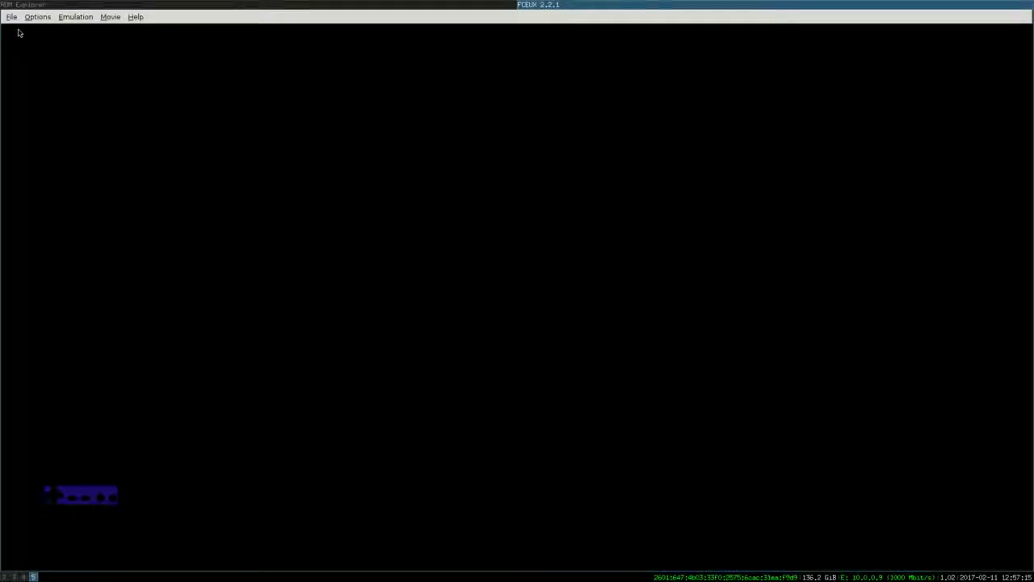
Re-enter the cave from the desert and take Link east over the lava pit to the area's east exit
{"action": "key", "text": "Up"}
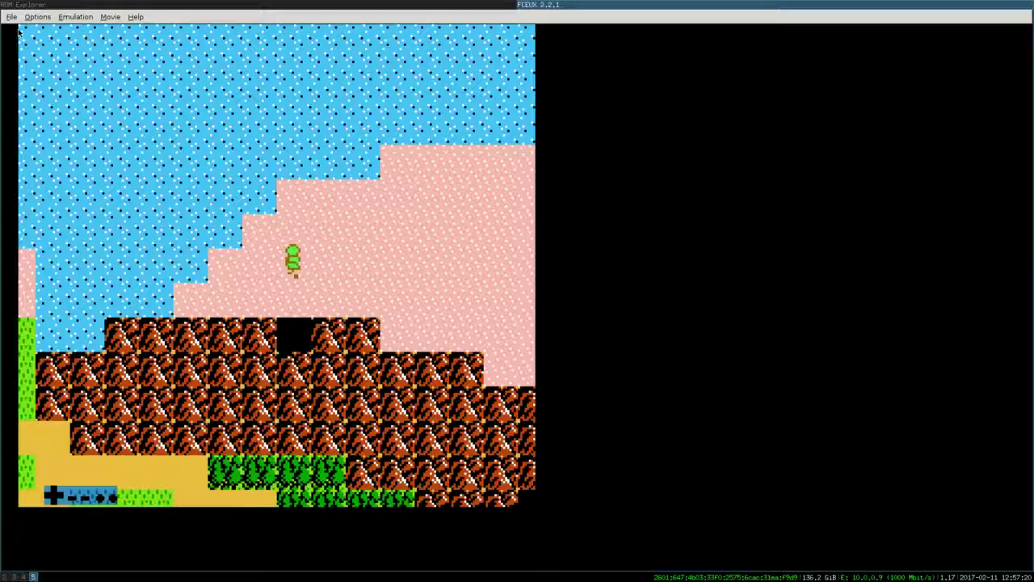
{"action": "key", "text": "Down"}
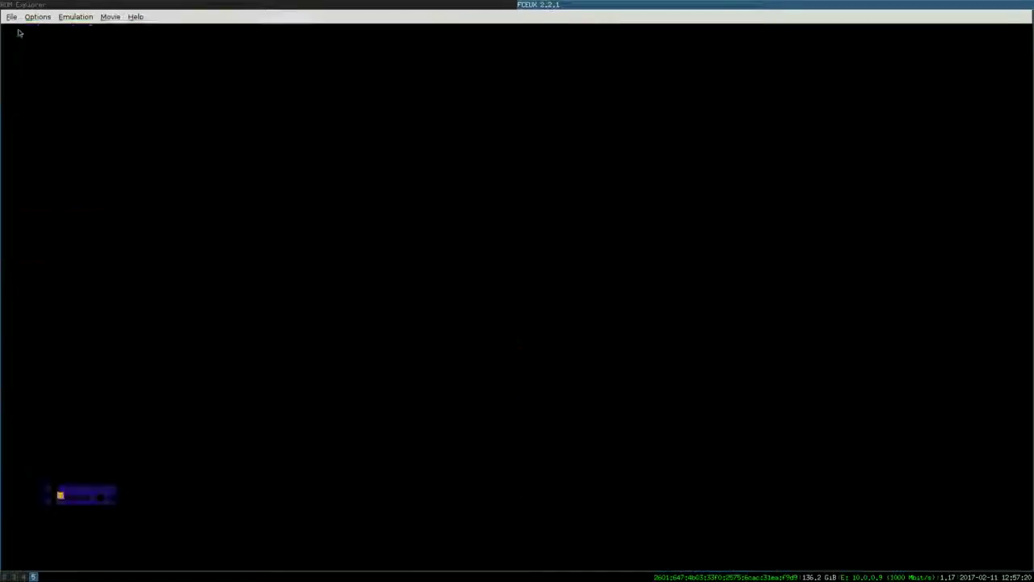
{"action": "key", "text": "Right"}
{"action": "key", "text": "f"}
{"action": "key", "text": "Right"}
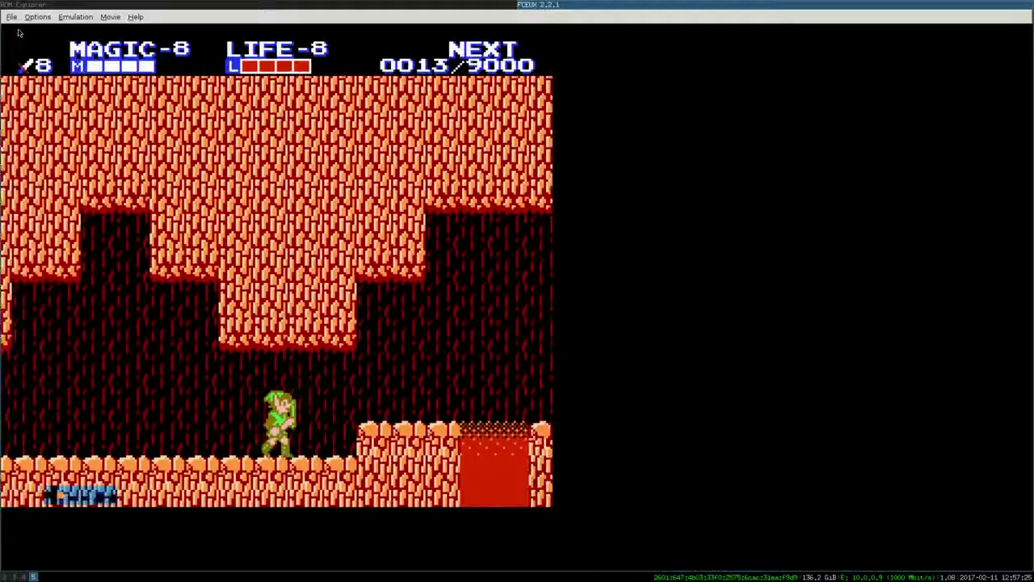
{"action": "key", "text": "f"}
{"action": "key", "text": "Right"}
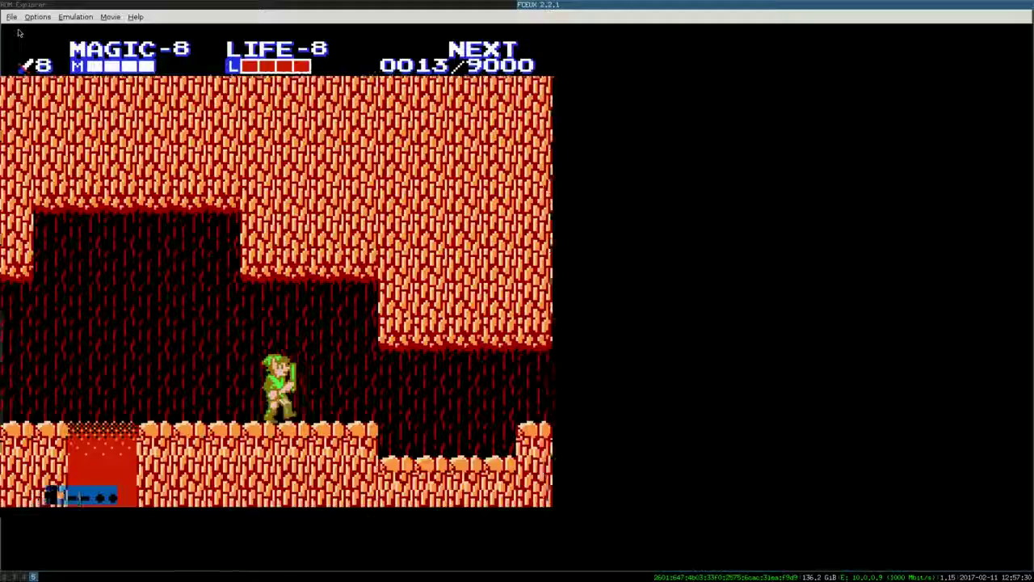
{"action": "key", "text": "Right"}
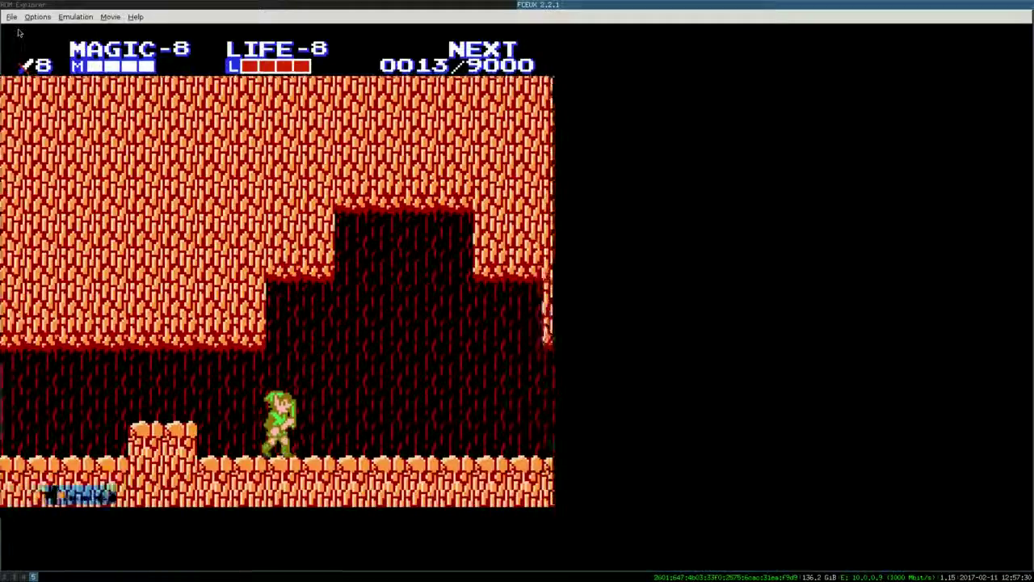
{"action": "key", "text": "Right"}
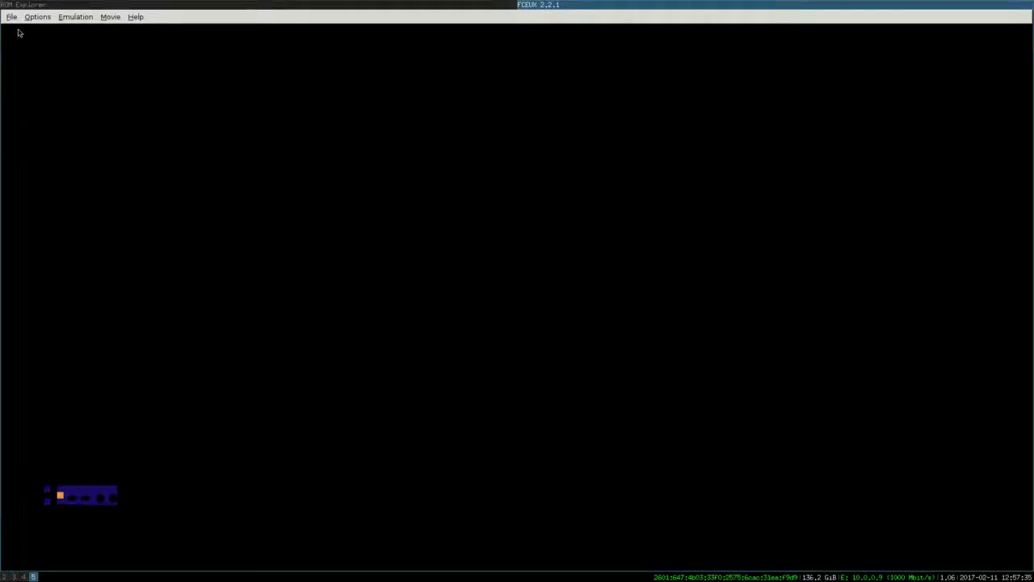
Continue east with Link through the adjoining cave area to test the return connection
{"action": "key", "text": "Right"}
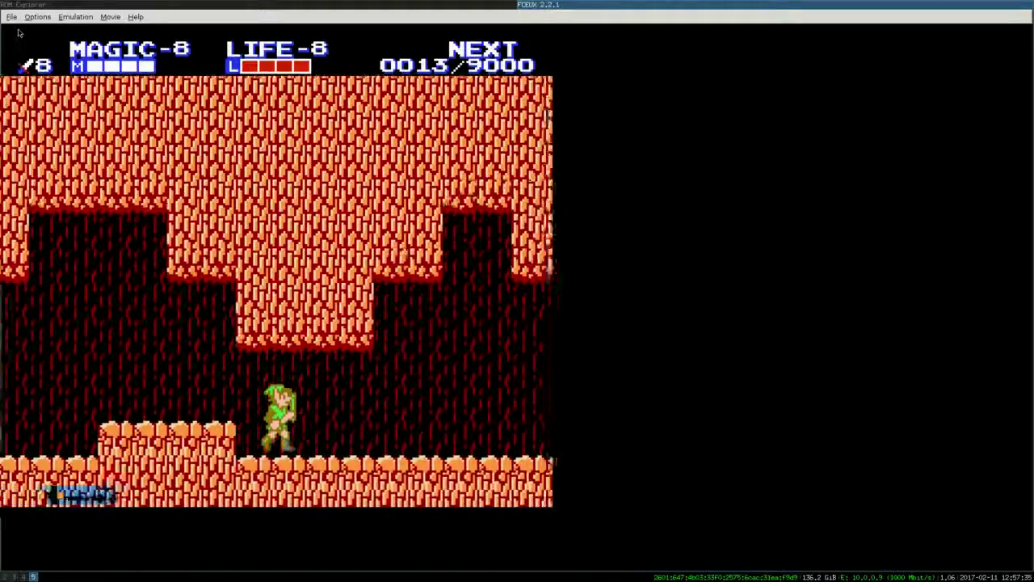
{"action": "key", "text": "Right"}
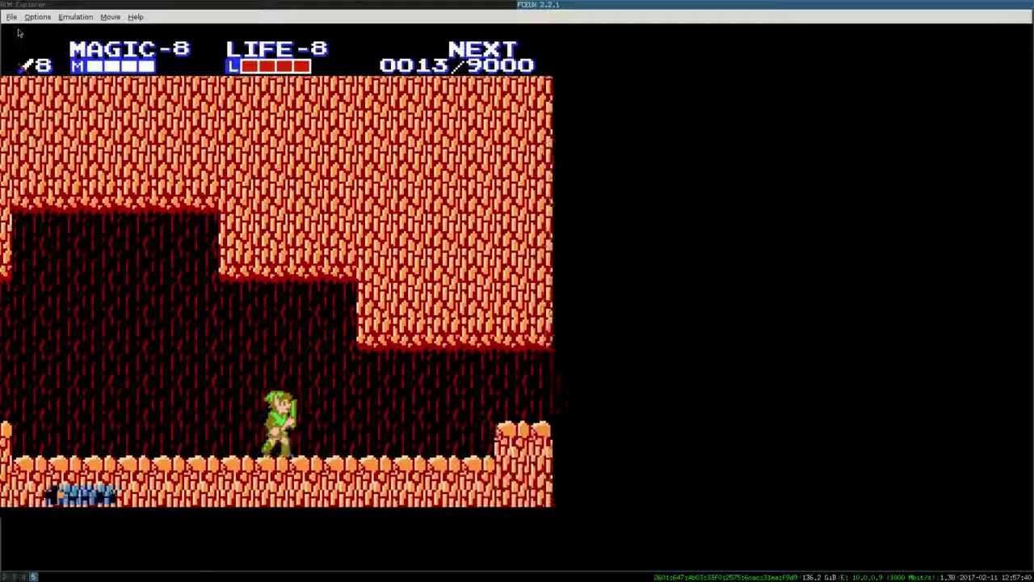
{"action": "key", "text": "Right"}
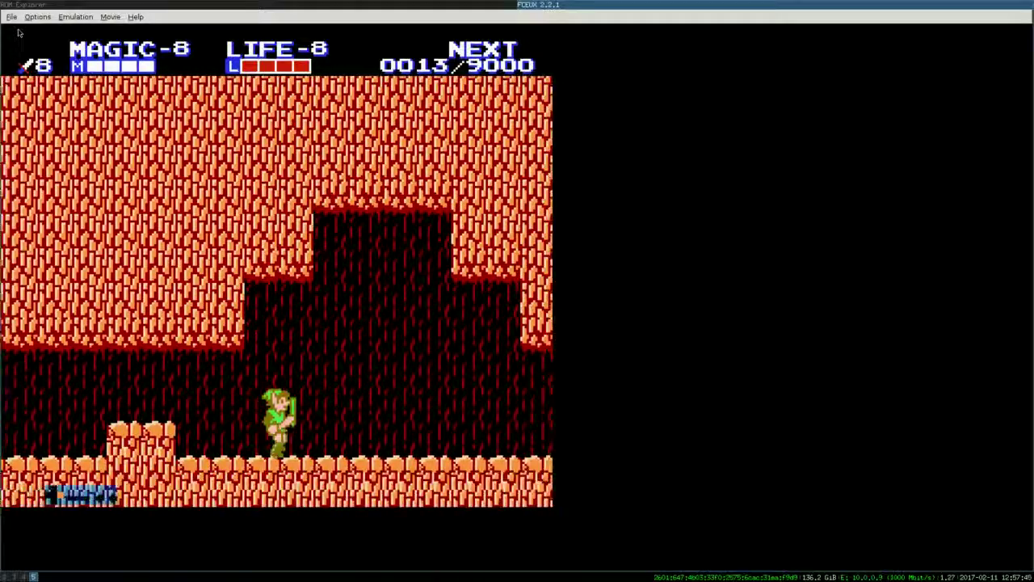
{"action": "key", "text": "Right"}
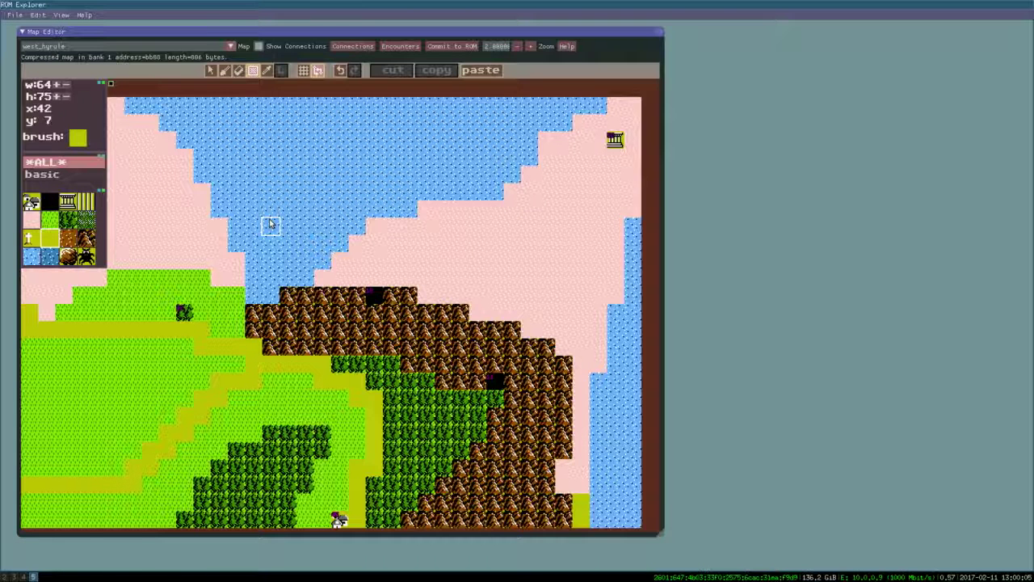
View the connected areas of the west_hyrule palace at x 62, y 2, collapse the map editor and widen the multi-map
{"action": "left_click", "coordinate": [611, 139]}
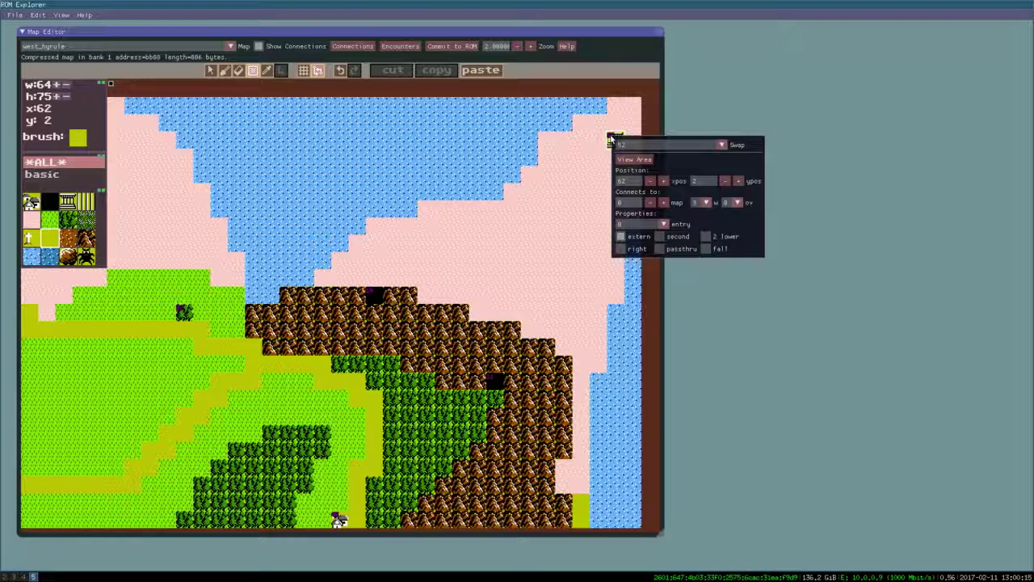
{"action": "left_click", "coordinate": [620, 161]}
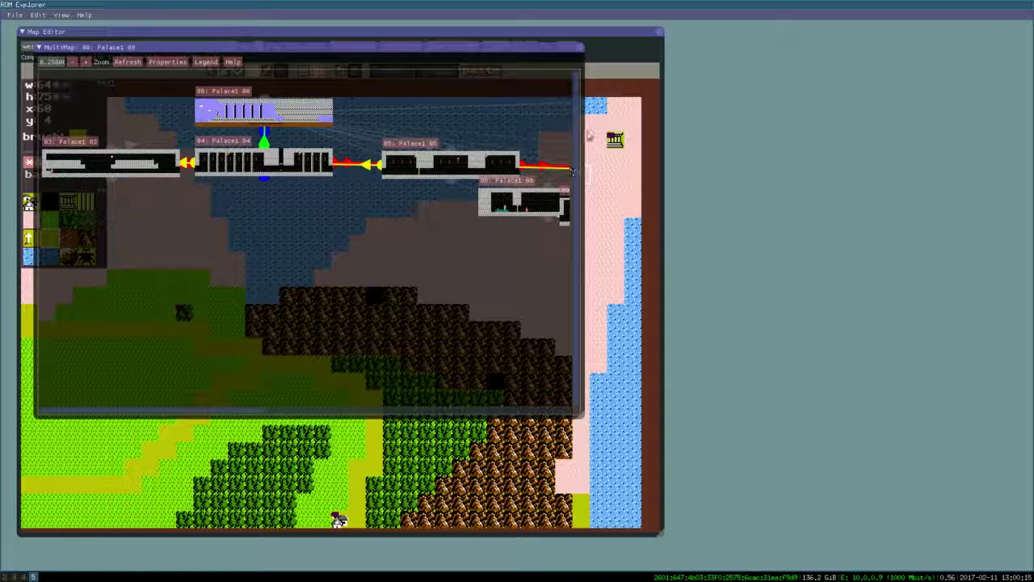
{"action": "left_click", "coordinate": [606, 32]}
{"action": "double_click", "coordinate": [606, 32]}
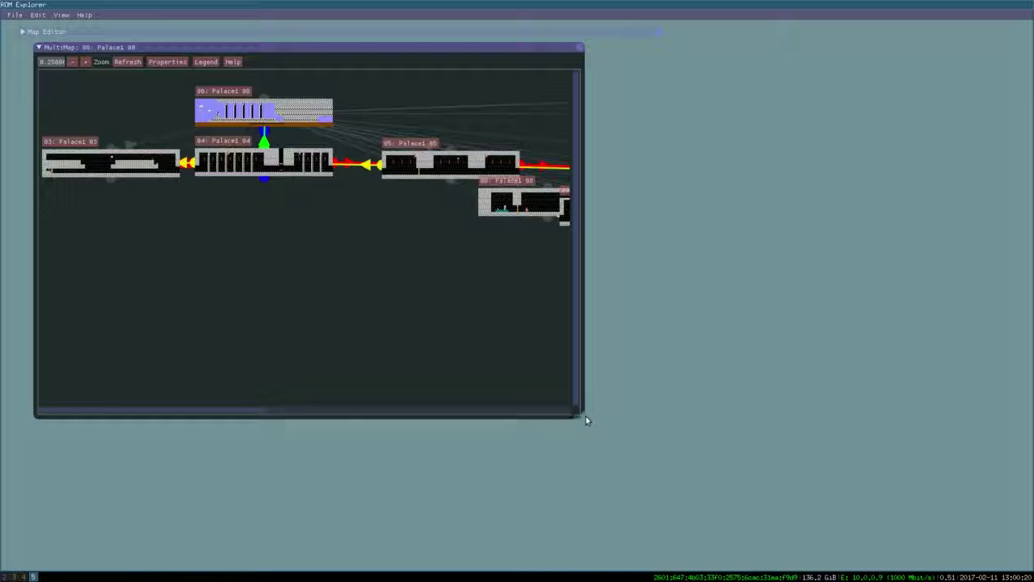
{"action": "left_click_drag", "start_coordinate": [582, 420], "coordinate": [974, 451]}
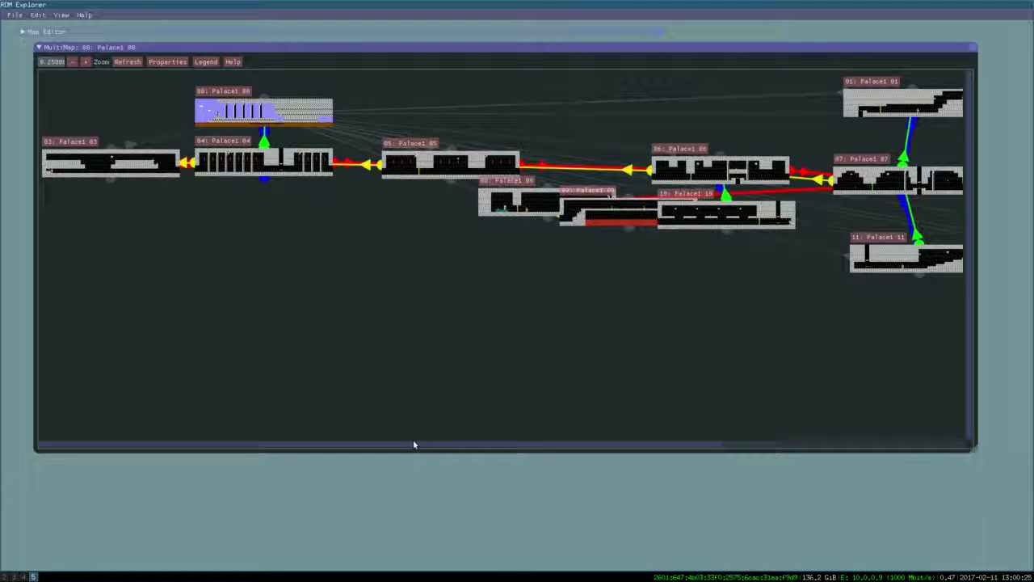
Examine how the Palace1 rooms connect, moving rooms 03, 04 and 08 around in the multi-map
{"action": "left_click_drag", "start_coordinate": [444, 444], "coordinate": [419, 443]}
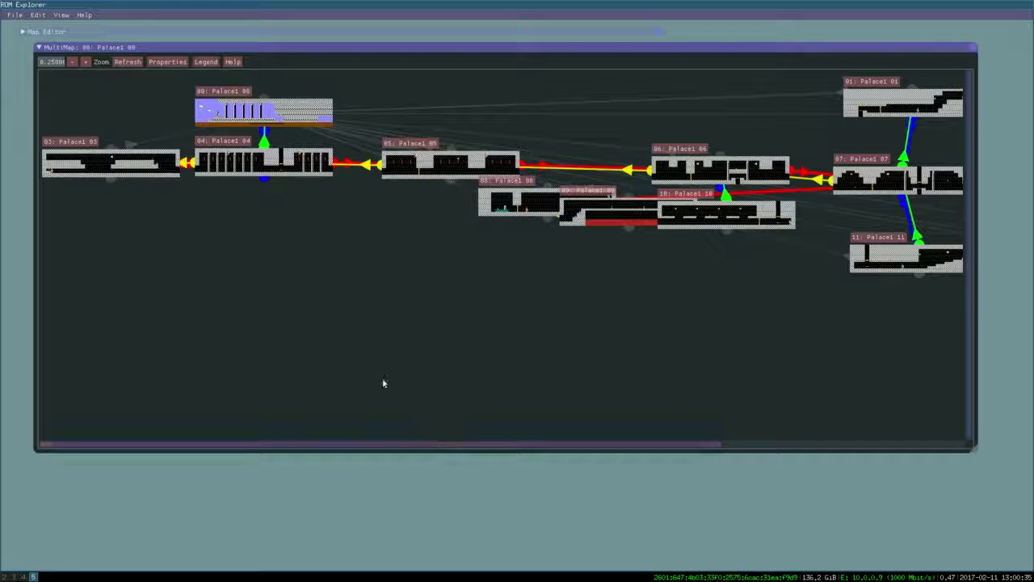
{"action": "left_click_drag", "start_coordinate": [159, 174], "coordinate": [113, 180]}
{"action": "left_click_drag", "start_coordinate": [290, 165], "coordinate": [304, 186]}
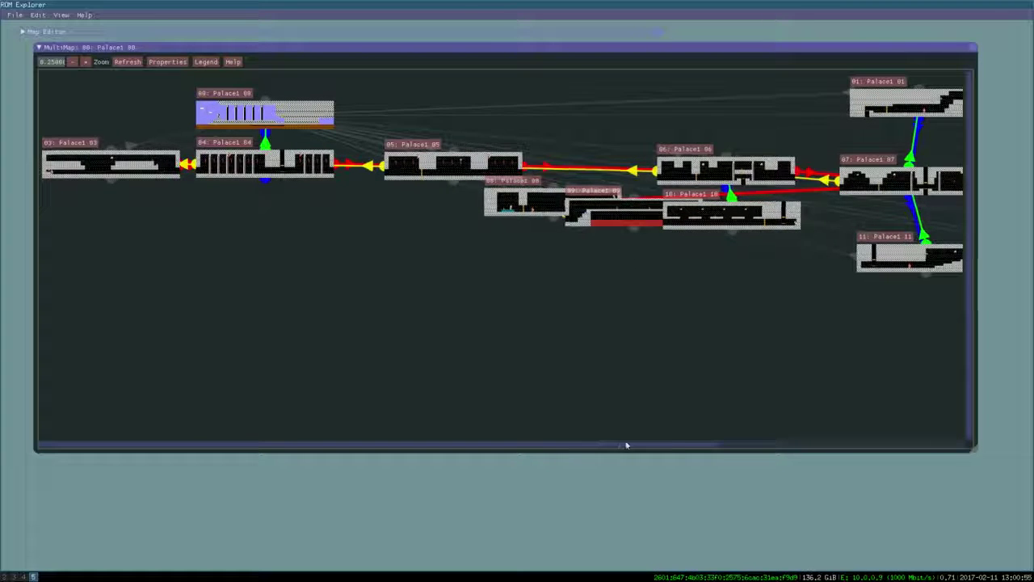
{"action": "left_click_drag", "start_coordinate": [672, 442], "coordinate": [780, 445]}
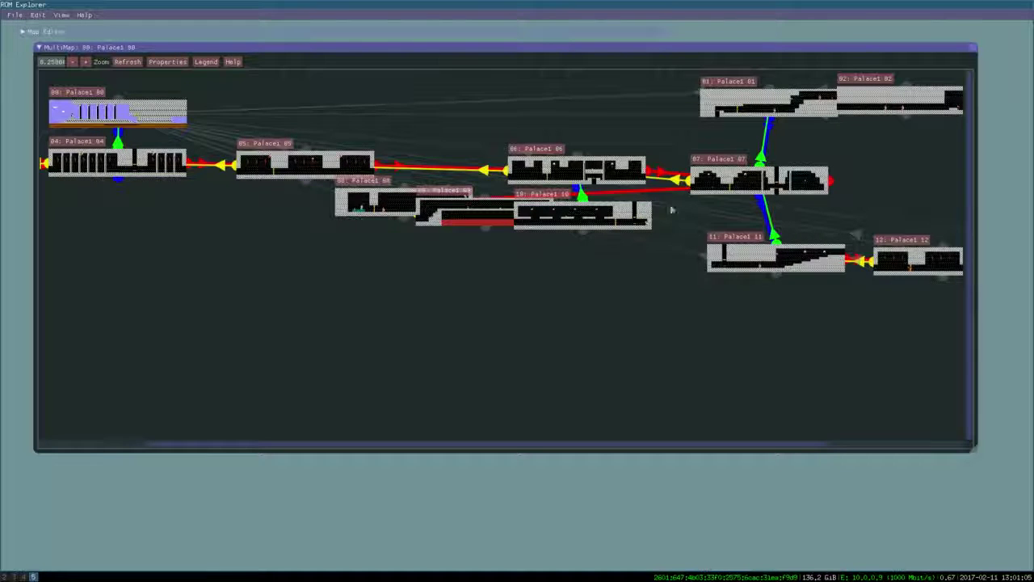
{"action": "left_click_drag", "start_coordinate": [394, 202], "coordinate": [337, 331]}
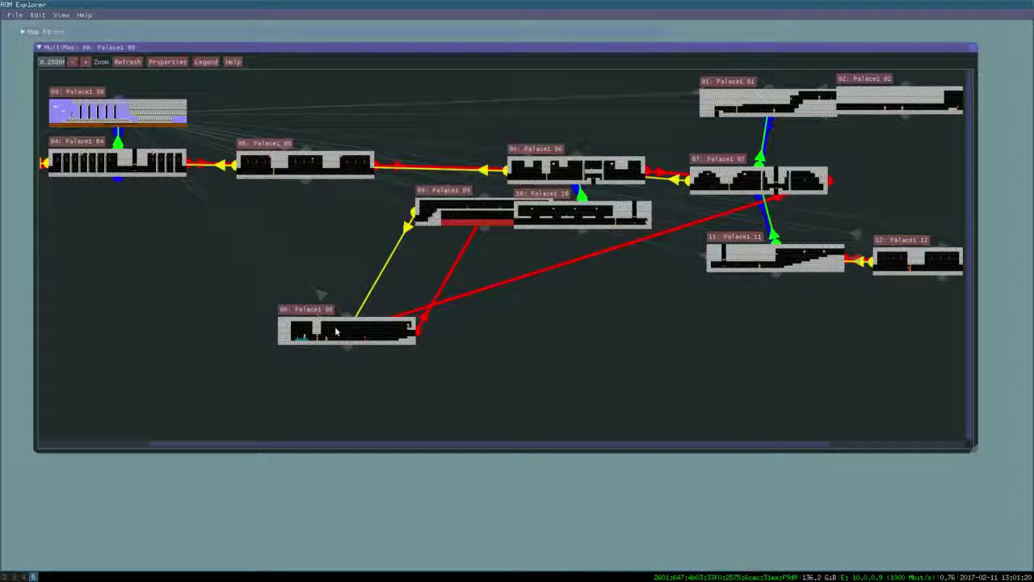
{"action": "left_click_drag", "start_coordinate": [337, 332], "coordinate": [301, 228]}
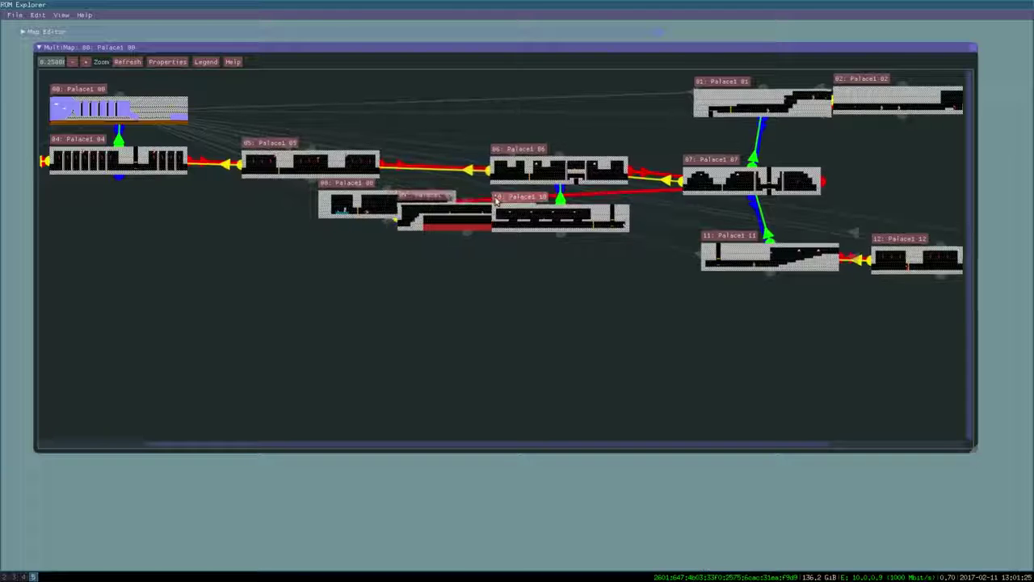
Open the Palace1 09 room in the sideview editor and enlarge its map view to 1.75
{"action": "double_click", "coordinate": [435, 191]}
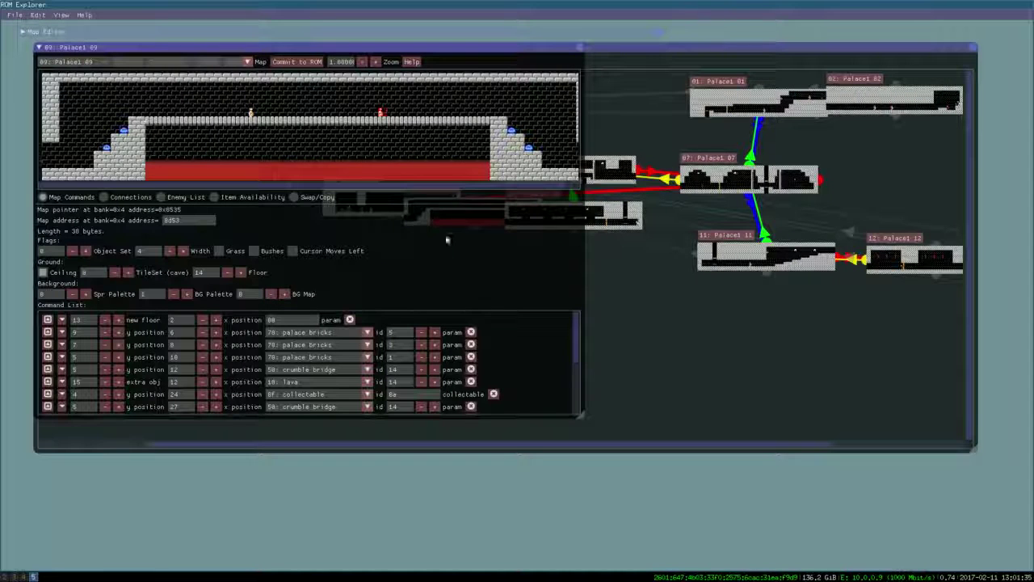
{"action": "left_click", "coordinate": [375, 62]}
{"action": "left_click", "coordinate": [375, 62]}
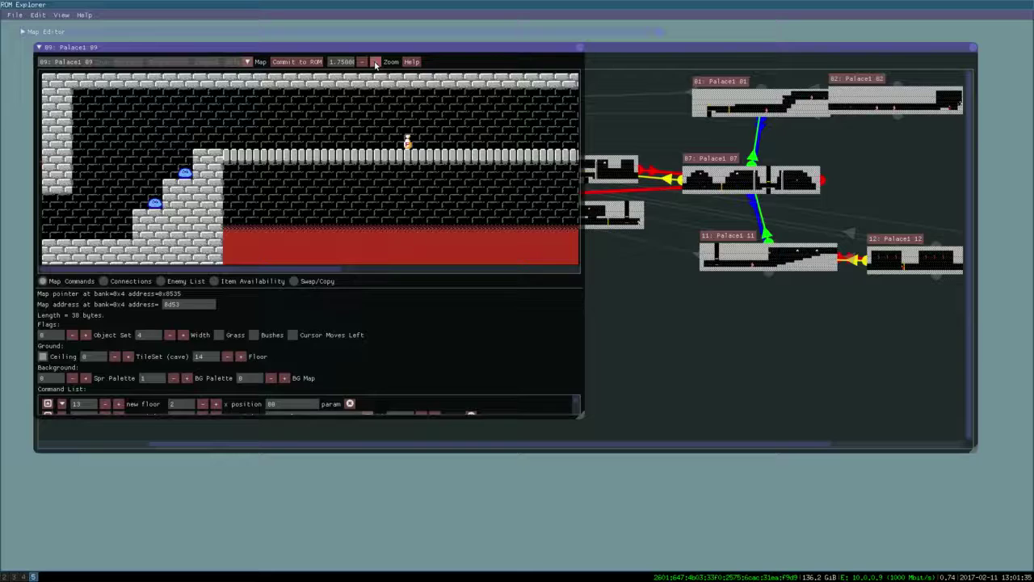
Enlarge the Palace1 09 map view to 2.0 and check the room's item availability for each screen
{"action": "left_click", "coordinate": [375, 62]}
{"action": "left_click_drag", "start_coordinate": [199, 297], "coordinate": [326, 311]}
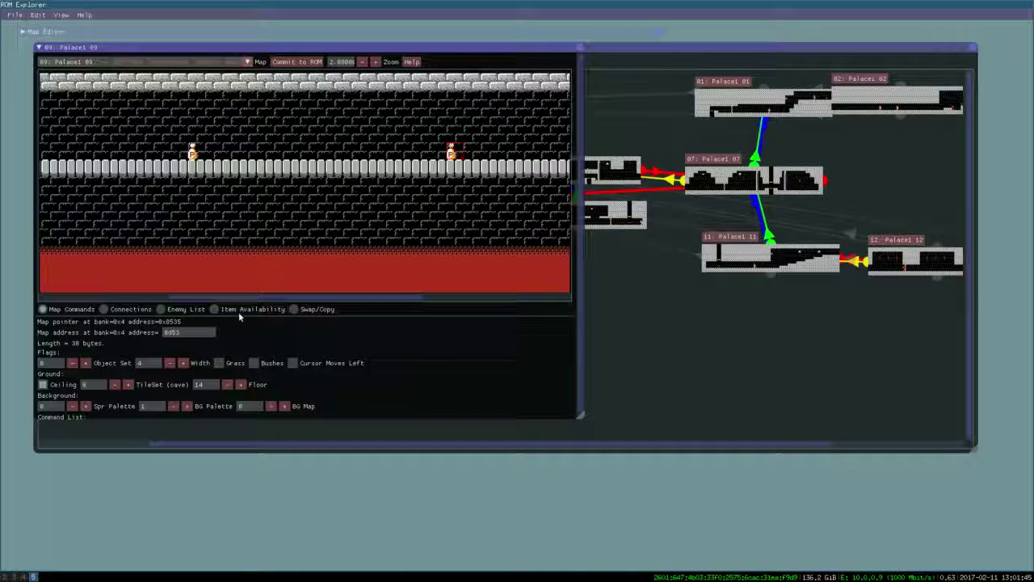
{"action": "left_click", "coordinate": [215, 311]}
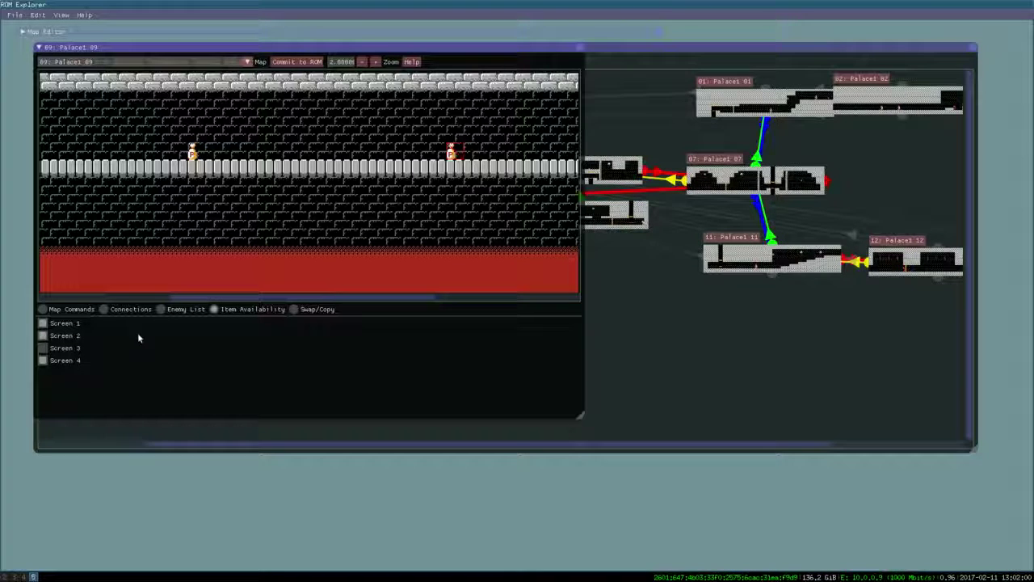
{"action": "left_click", "coordinate": [46, 311]}
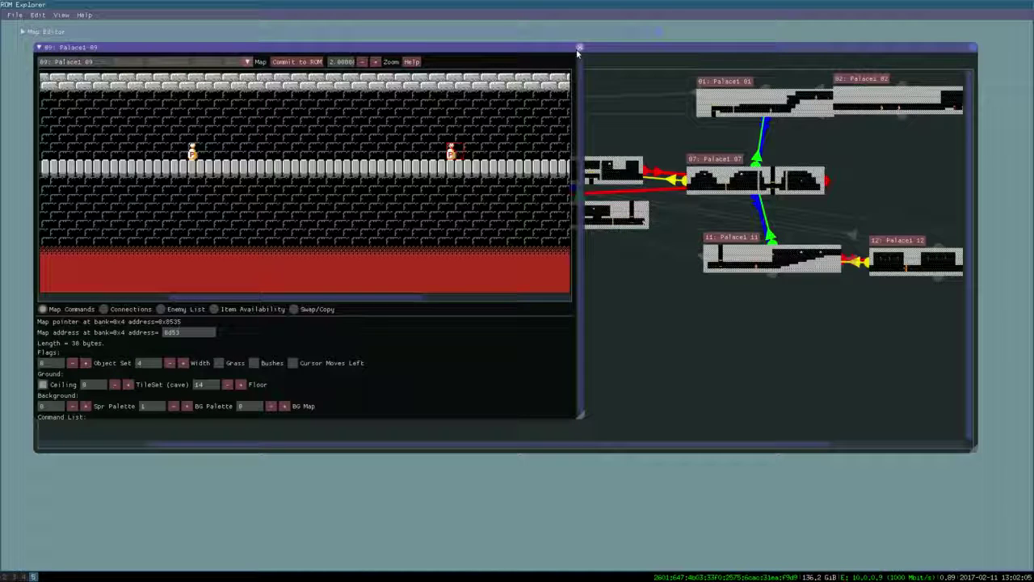
Close the Palace1 09 editor and look over the palace's eastern rooms in the multi-map
{"action": "left_click", "coordinate": [580, 49]}
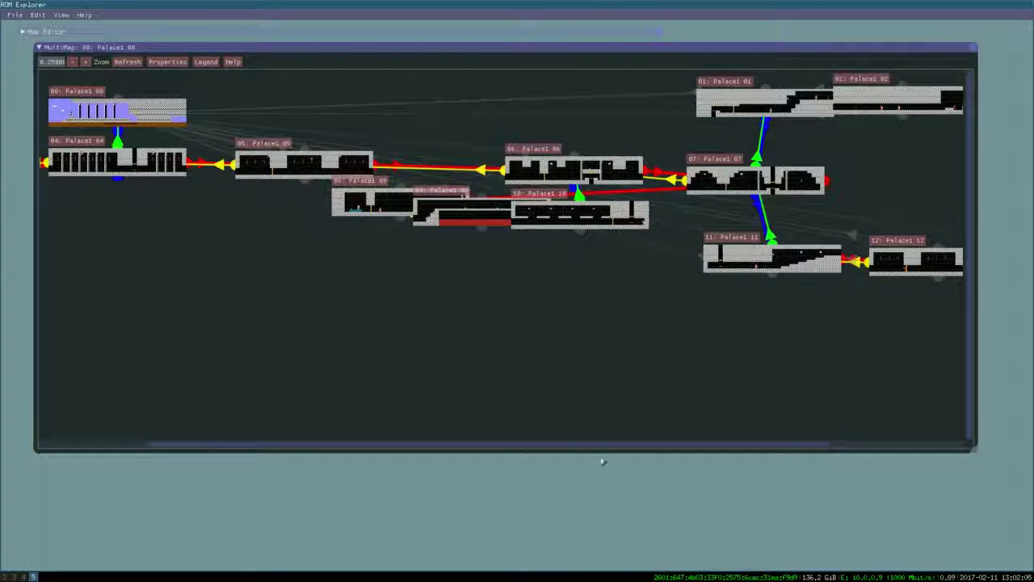
{"action": "left_click_drag", "start_coordinate": [598, 448], "coordinate": [840, 450]}
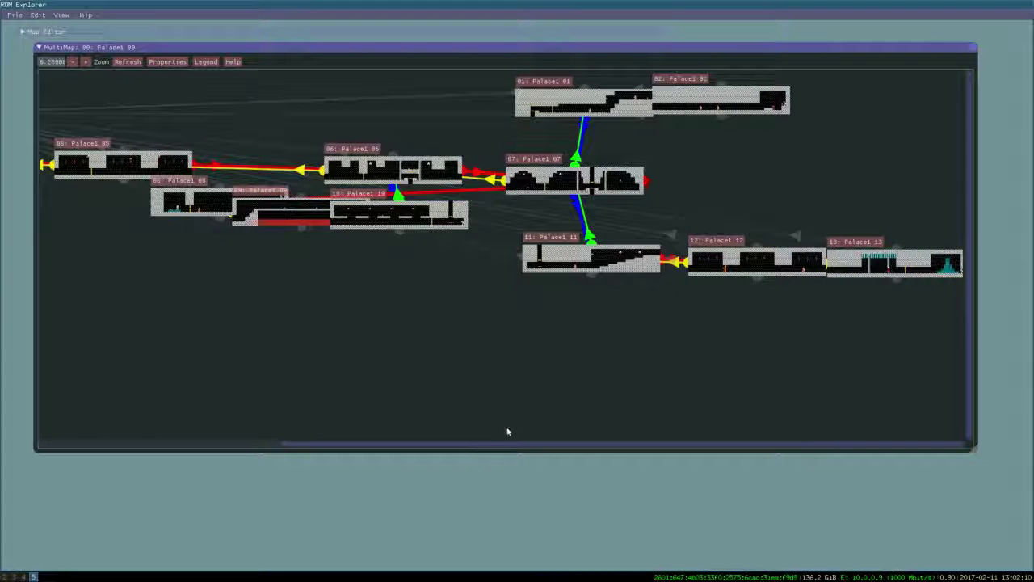
{"action": "left_click_drag", "start_coordinate": [393, 445], "coordinate": [248, 426]}
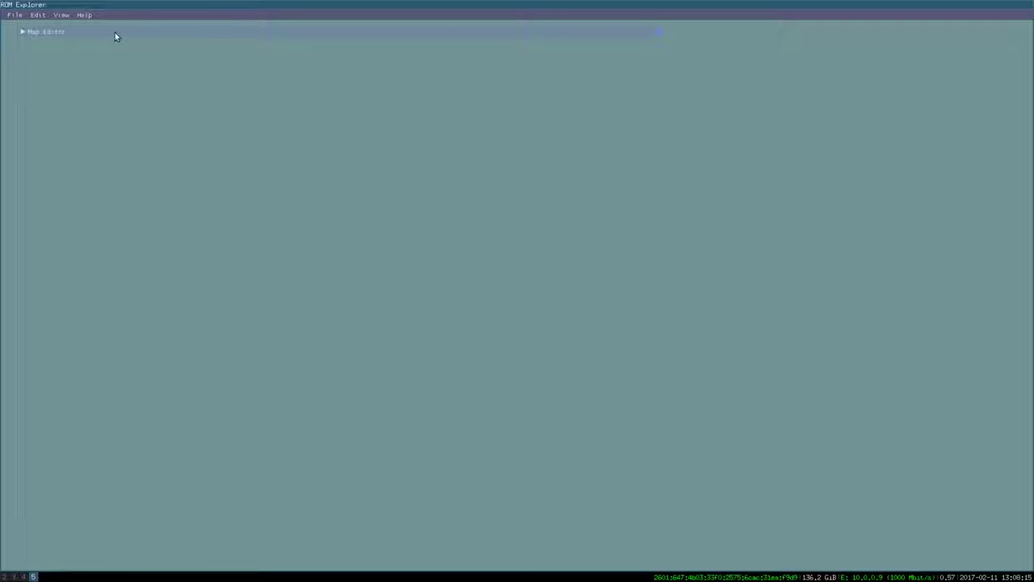
Set the start values to Attack 4, Magic 4, Life 4 and 5 Lives, enabling Downstab, Upstab, Sheild Magic and Candle
{"action": "left_click", "coordinate": [38, 15]}
{"action": "left_click", "coordinate": [53, 64]}
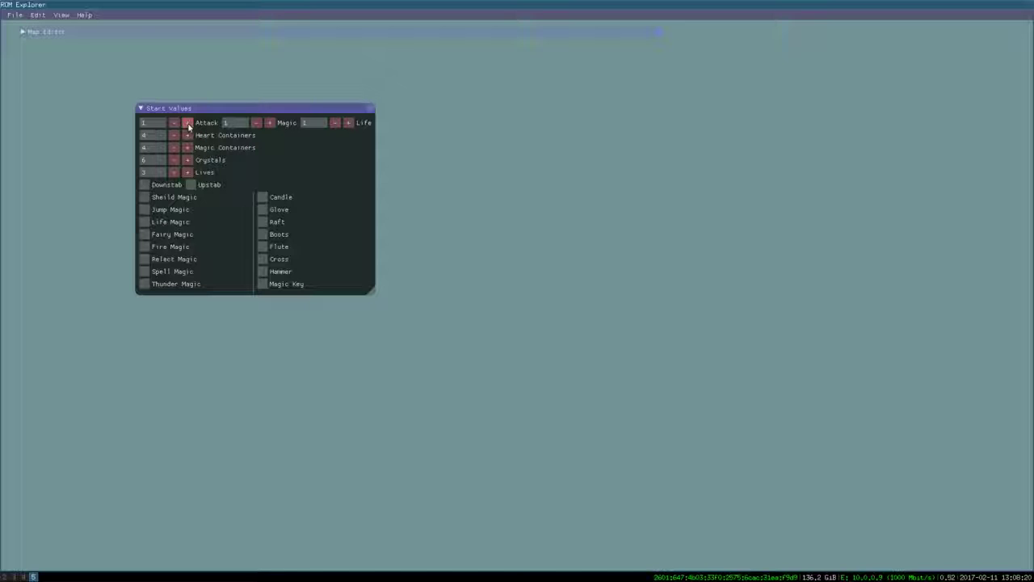
{"action": "double_click", "coordinate": [187, 124]}
{"action": "left_click", "coordinate": [270, 123]}
{"action": "left_click", "coordinate": [350, 123]}
{"action": "left_click", "coordinate": [143, 185]}
{"action": "left_click", "coordinate": [188, 184]}
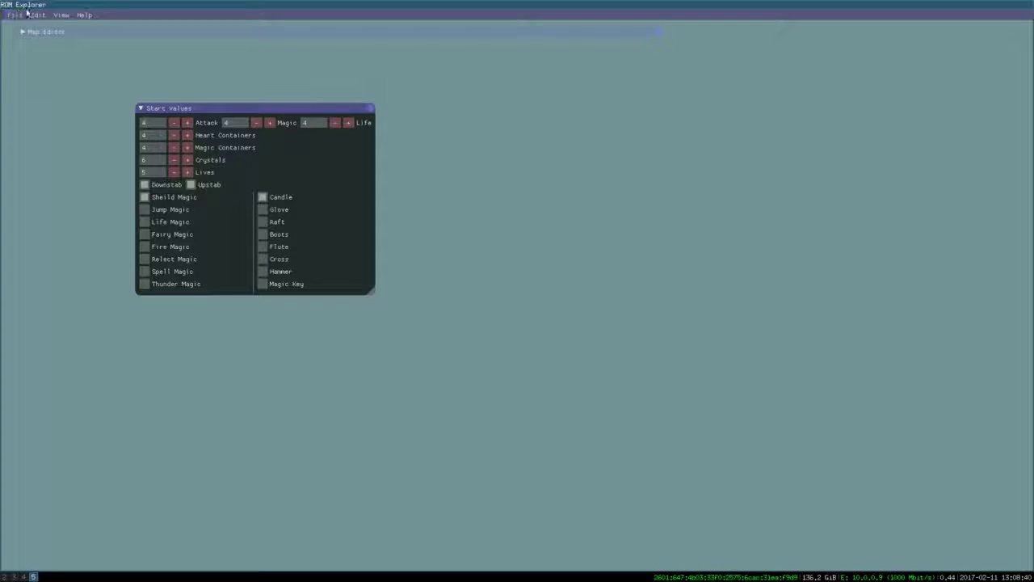
Launch the ROM in the FCEUX emulator and eliminate the existing save in the first slot
{"action": "left_click", "coordinate": [15, 16]}
{"action": "left_click", "coordinate": [18, 27]}
{"action": "key", "text": "Return"}
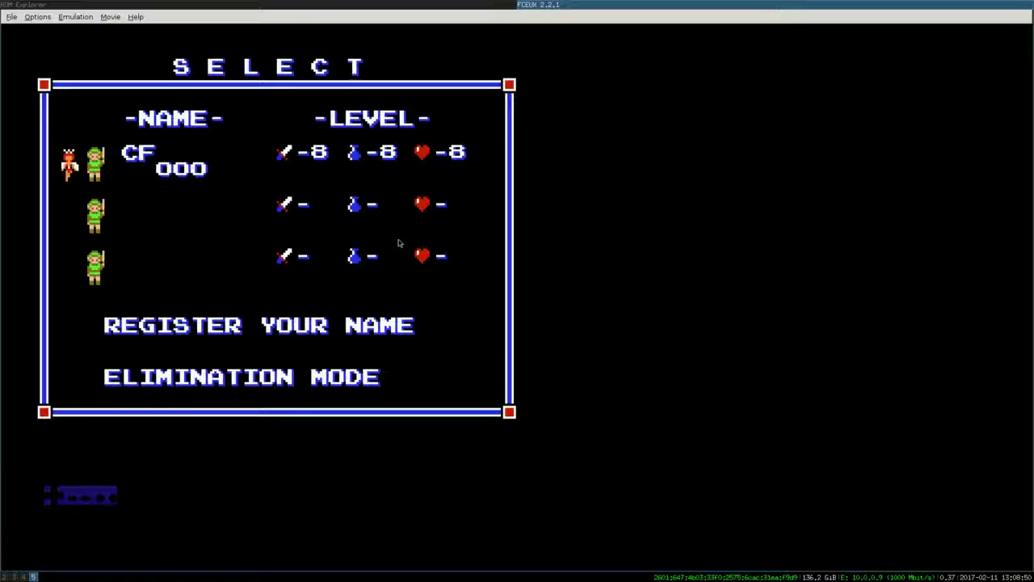
{"action": "key", "text": "s"}
{"action": "key", "text": "s"}
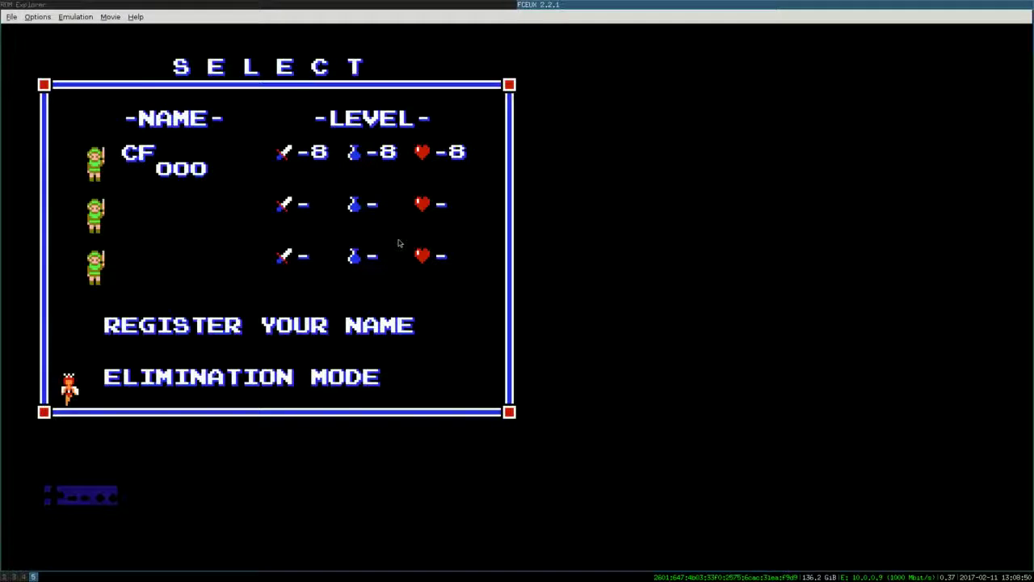
{"action": "key", "text": "Return"}
{"action": "key", "text": "Return"}
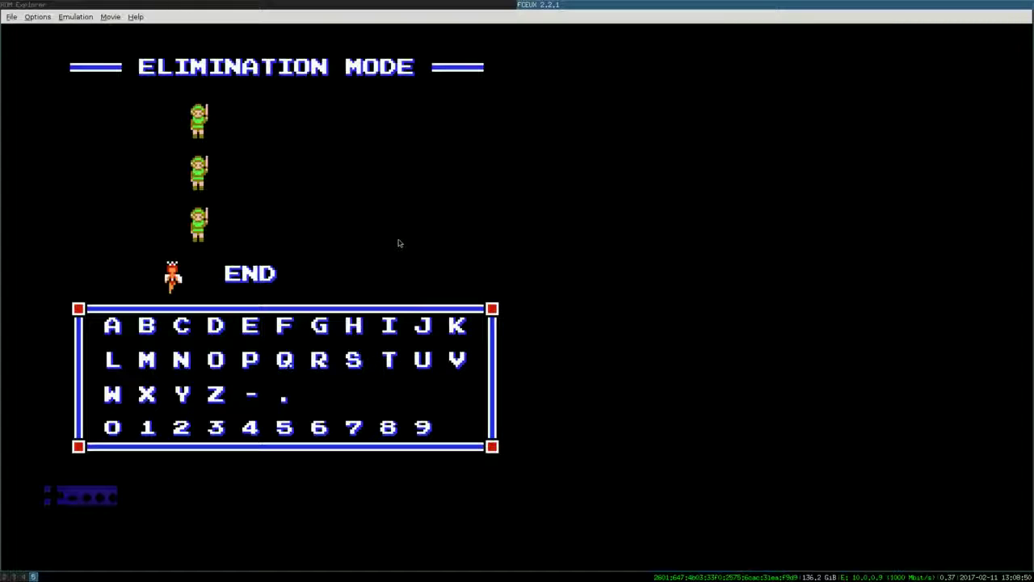
{"action": "key", "text": "Return"}
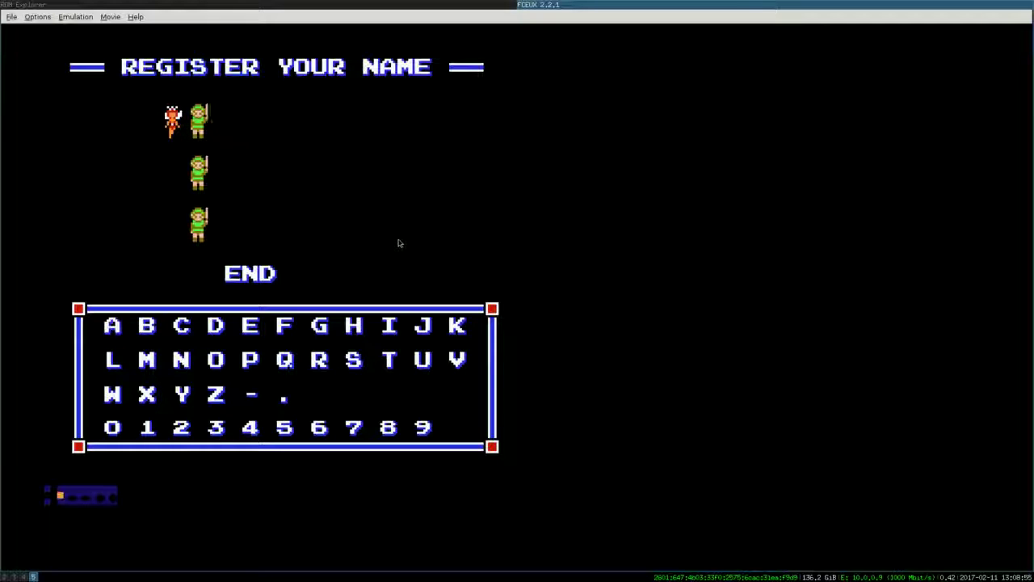
Register a new save named CF in the first slot and return to the save selection
{"action": "key", "text": "Right"}
{"action": "key", "text": "Right"}
{"action": "key", "text": "f"}
{"action": "key", "text": "Right"}
{"action": "key", "text": "Right"}
{"action": "key", "text": "Right"}
{"action": "key", "text": "f"}
{"action": "key", "text": "s"}
{"action": "key", "text": "s"}
{"action": "key", "text": "s"}
{"action": "key", "text": "Return"}
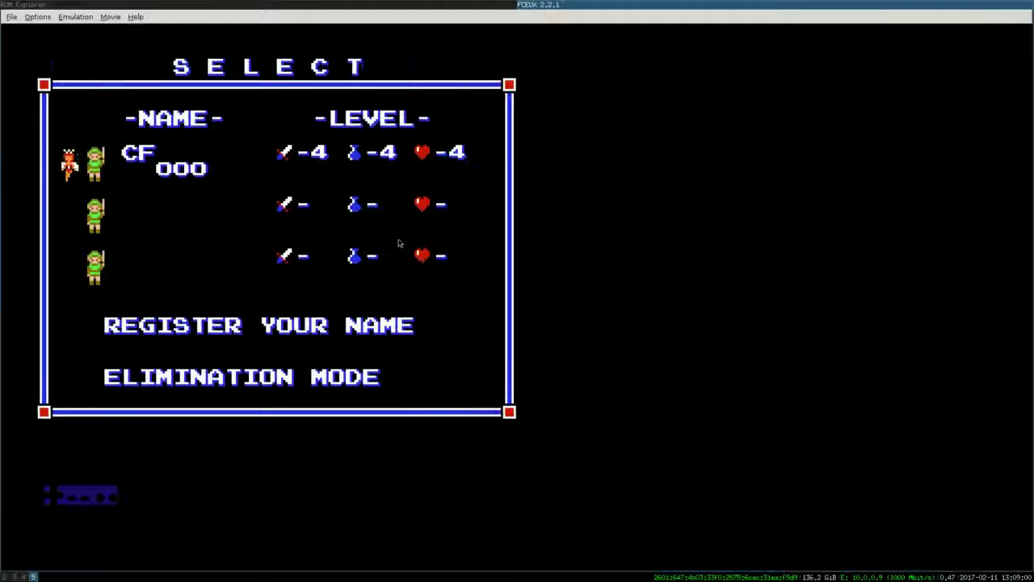
Start the CF save, check Link's starting magic and items in the inventory, and close the emulator
{"action": "key", "text": "Return"}
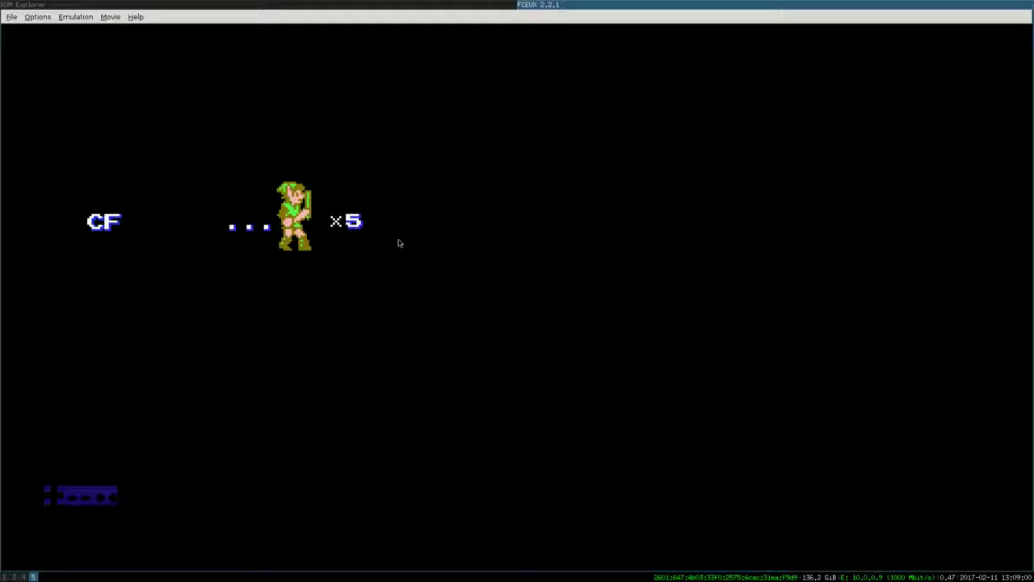
{"action": "key", "text": "Right"}
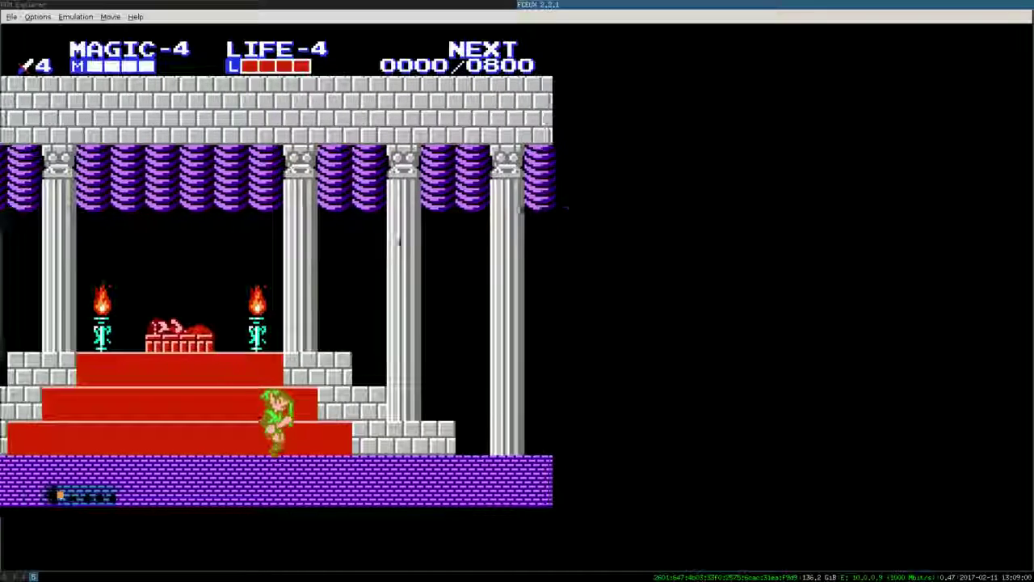
{"action": "key", "text": "Return"}
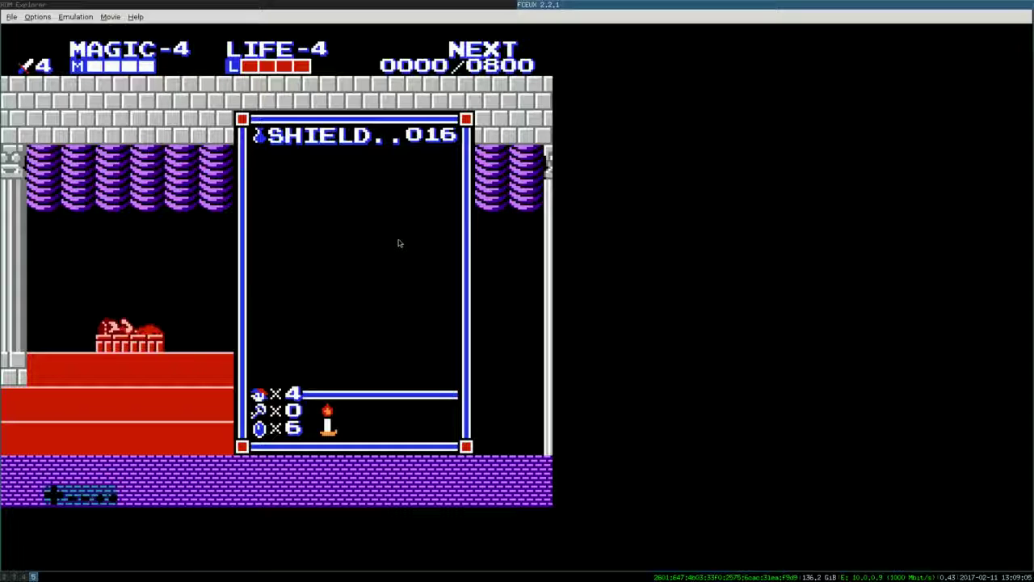
{"action": "key", "text": "Escape"}
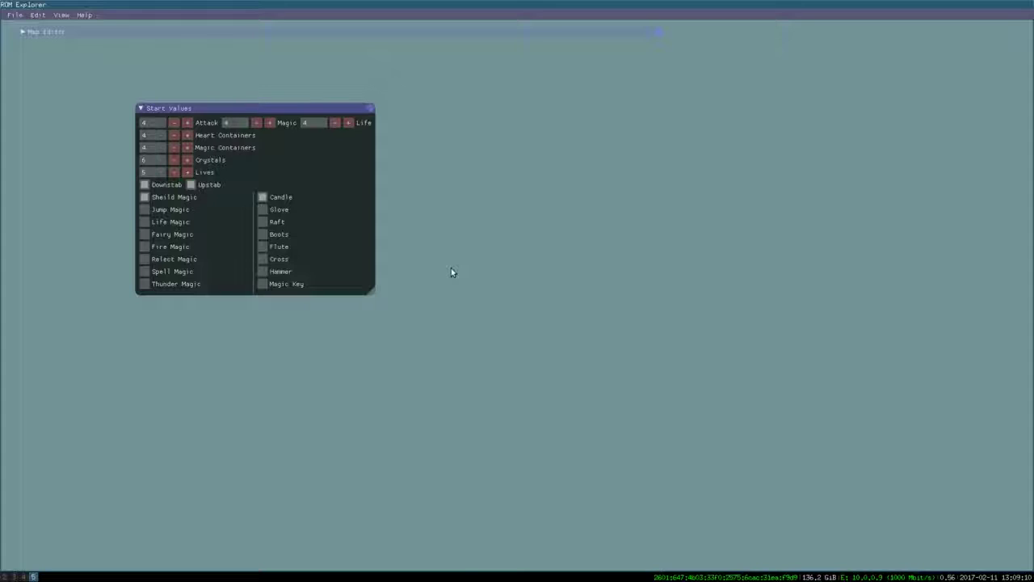
Close the start values and enable Walk Anywhere on Overworld in the miscellaneous hacks
{"action": "left_click", "coordinate": [373, 108]}
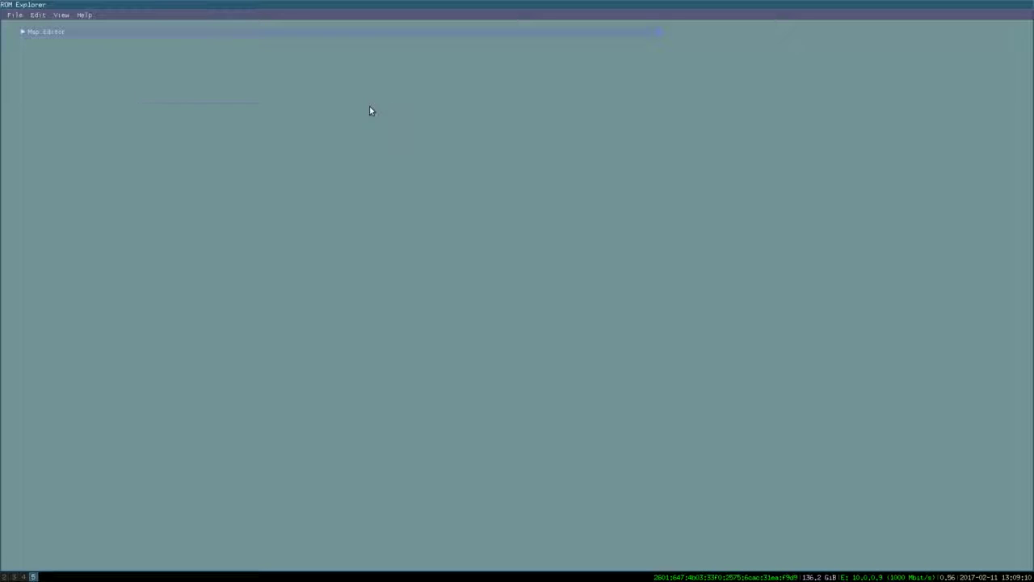
{"action": "left_click", "coordinate": [38, 14]}
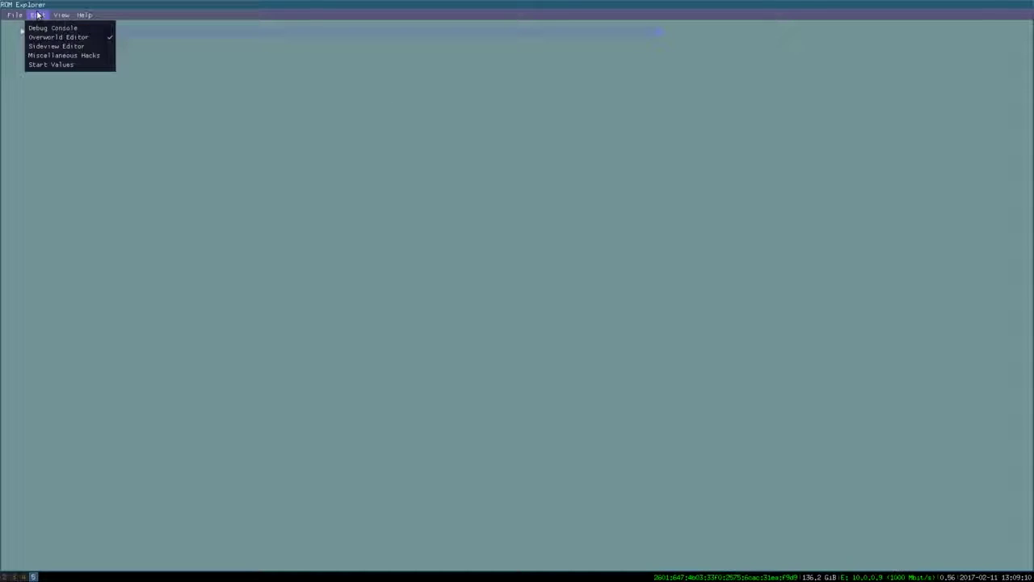
{"action": "left_click", "coordinate": [61, 55]}
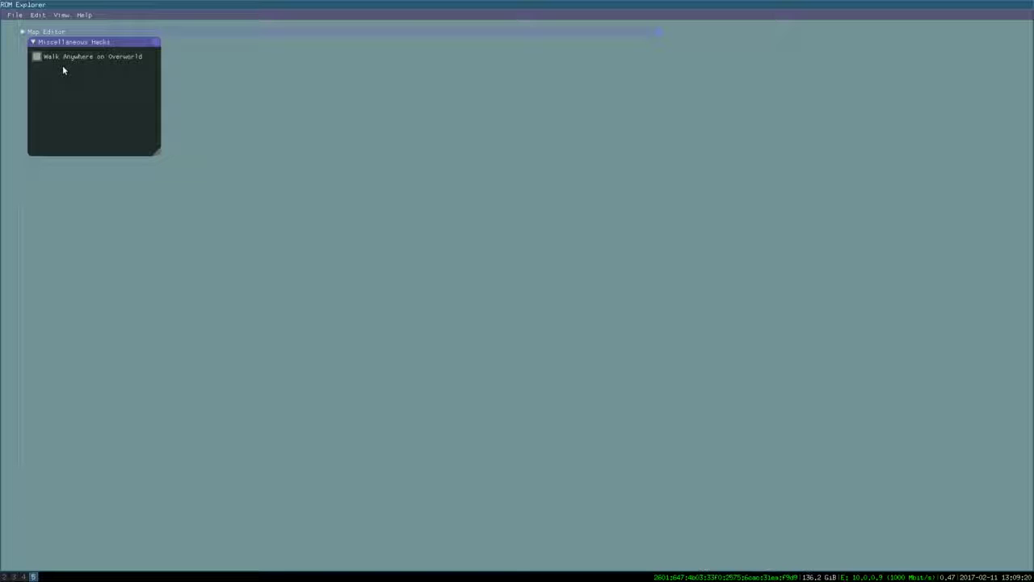
{"action": "left_click", "coordinate": [156, 43]}
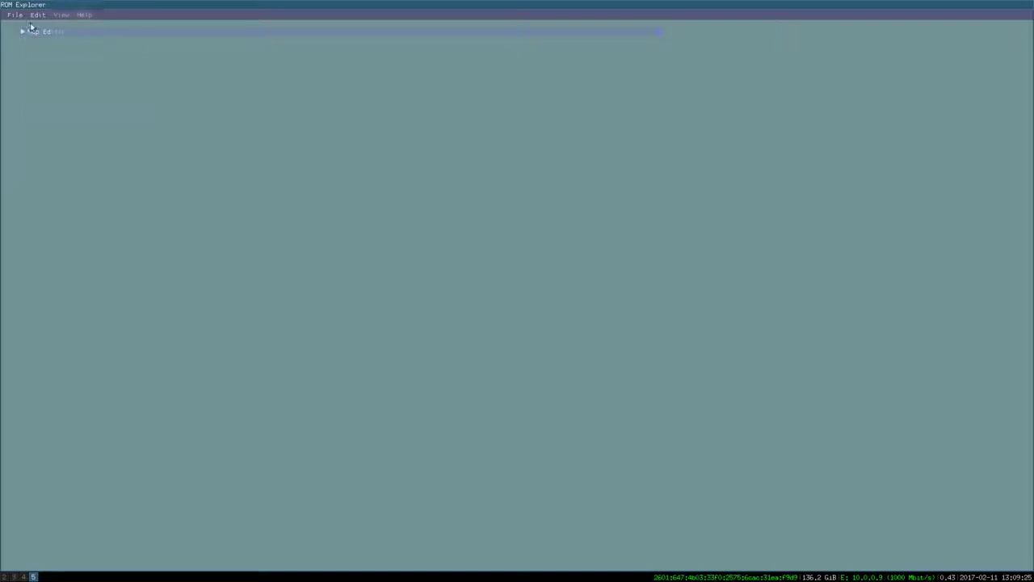
Launch the ROM in the emulator again, start the CF save and walk Link east out of the palace
{"action": "left_click", "coordinate": [14, 18]}
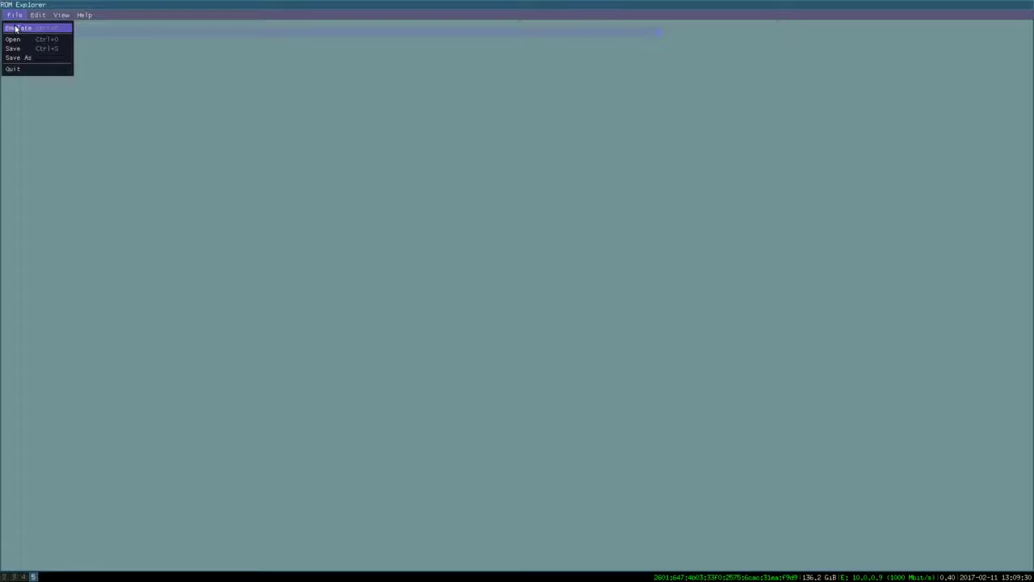
{"action": "left_click", "coordinate": [15, 27]}
{"action": "key", "text": "Return"}
{"action": "key", "text": "Return"}
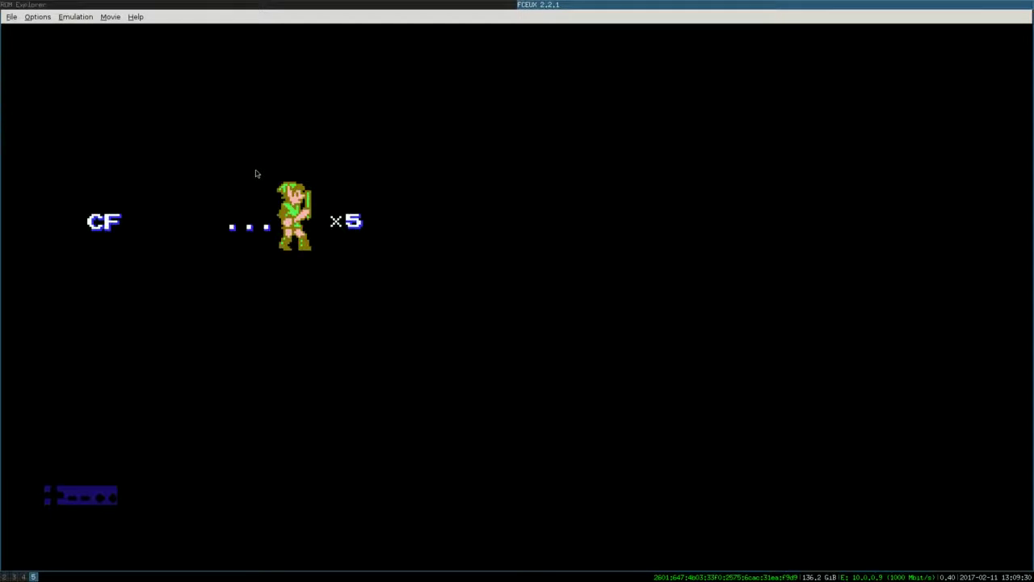
{"action": "key", "text": "Right"}
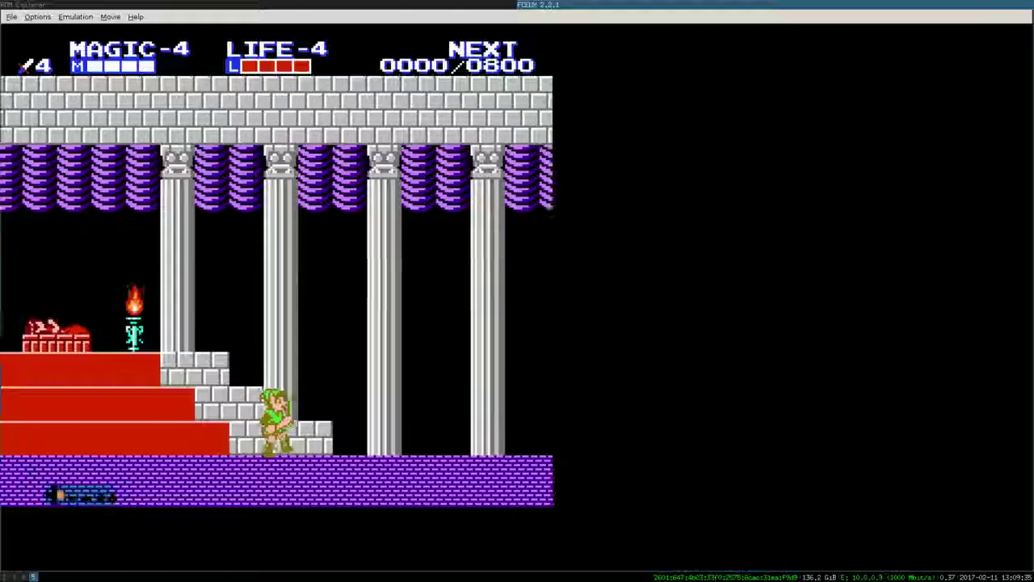
{"action": "key", "text": "Right"}
{"action": "key", "text": "Right"}
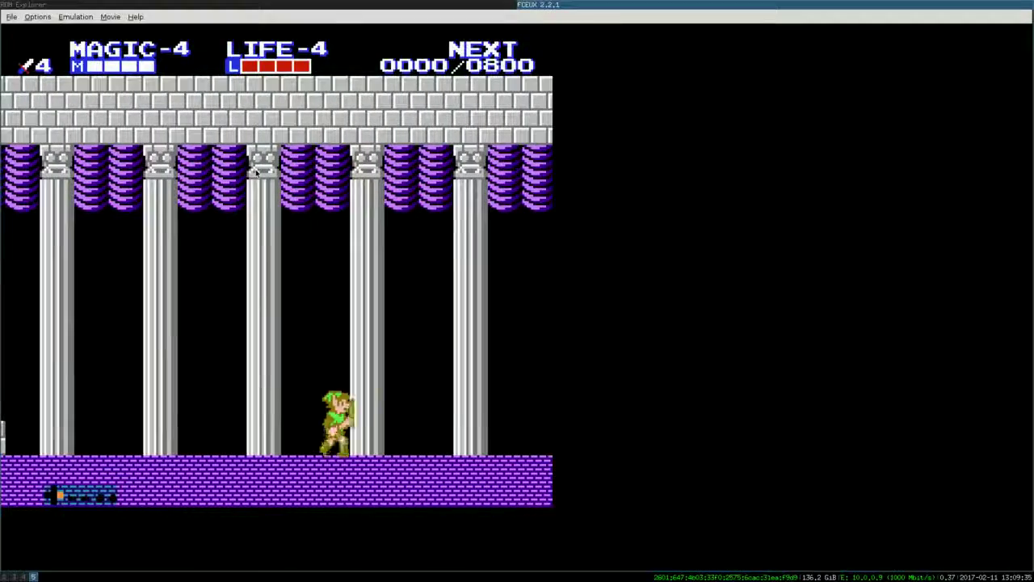
{"action": "key", "text": "Right"}
Walk Link south across the lake and mountains, and leave the graveyard encounter
{"action": "key", "text": "Down"}
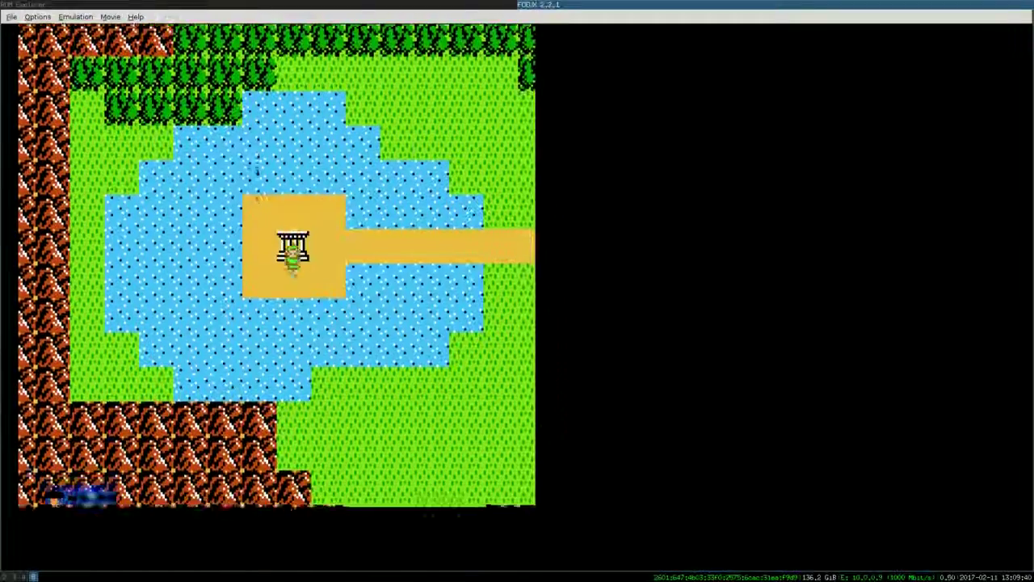
{"action": "key", "text": "Down"}
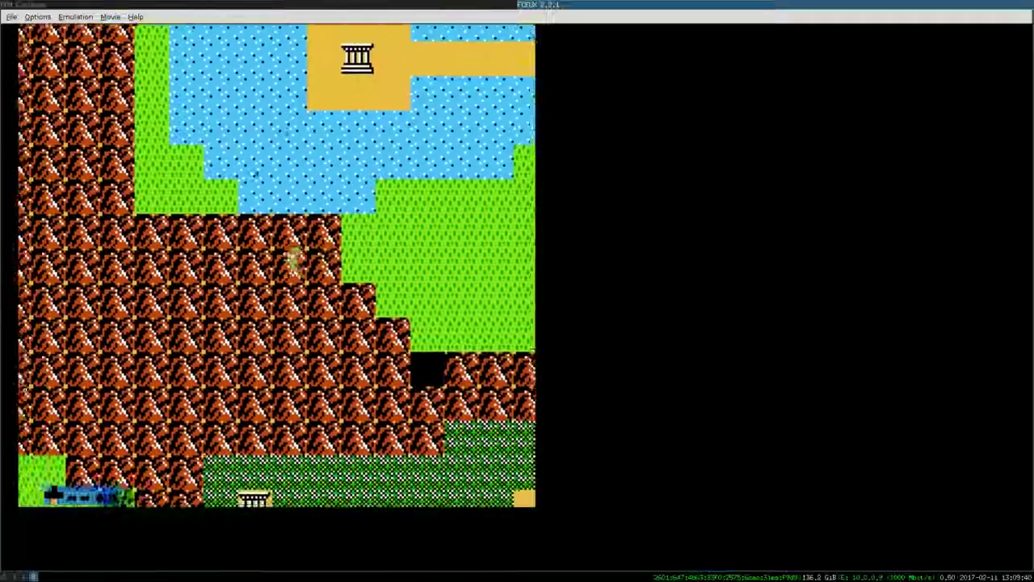
{"action": "key", "text": "Down"}
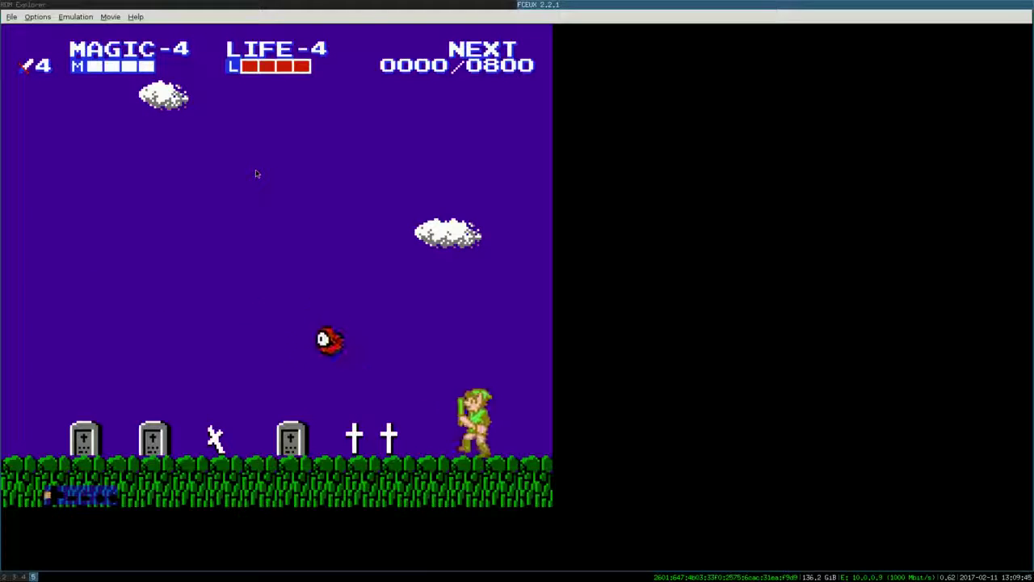
{"action": "key", "text": "Right"}
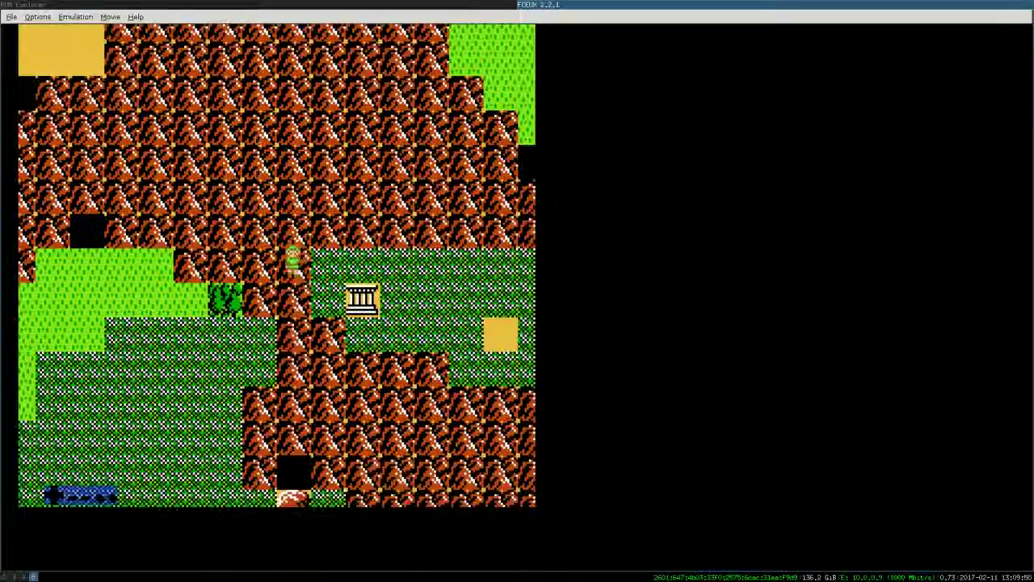
Walk Link southeast across the mountain range below the graveyard to test the walk-anywhere hack
{"action": "key", "text": "Down"}
{"action": "key", "text": "Right"}
{"action": "key", "text": "Down"}
{"action": "key", "text": "Right"}
{"action": "key", "text": "Right"}
{"action": "key", "text": "Down"}
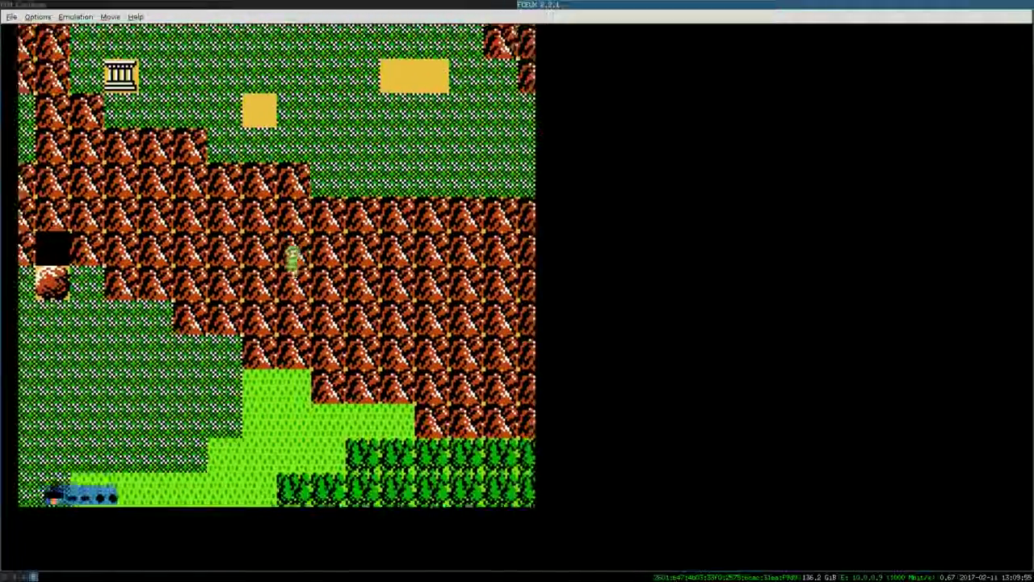
{"action": "key", "text": "Right"}
{"action": "key", "text": "Right"}
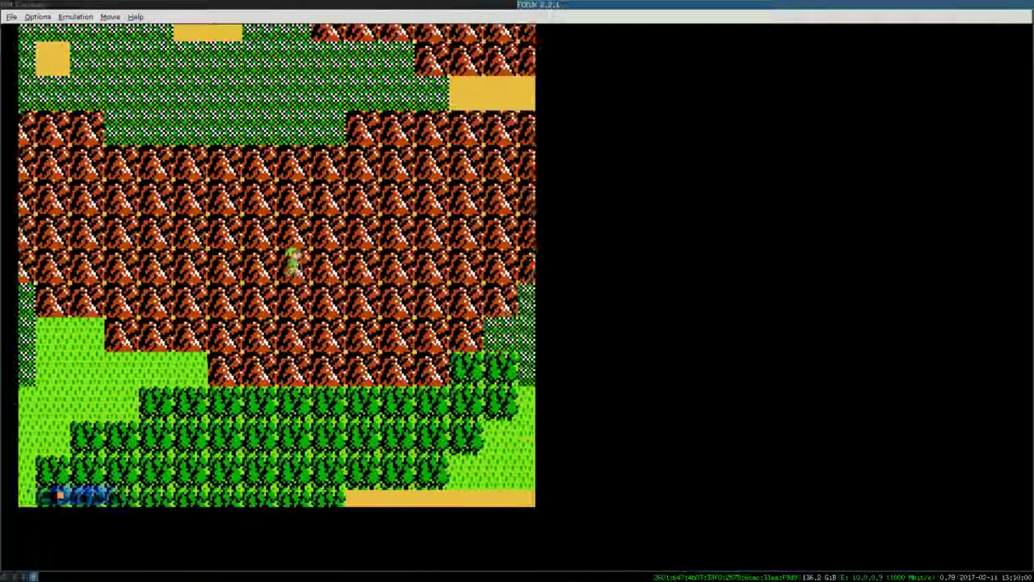
Walk Link south into the forest and head east past the enemies in the forest encounter
{"action": "key", "text": "Down"}
{"action": "key", "text": "Down"}
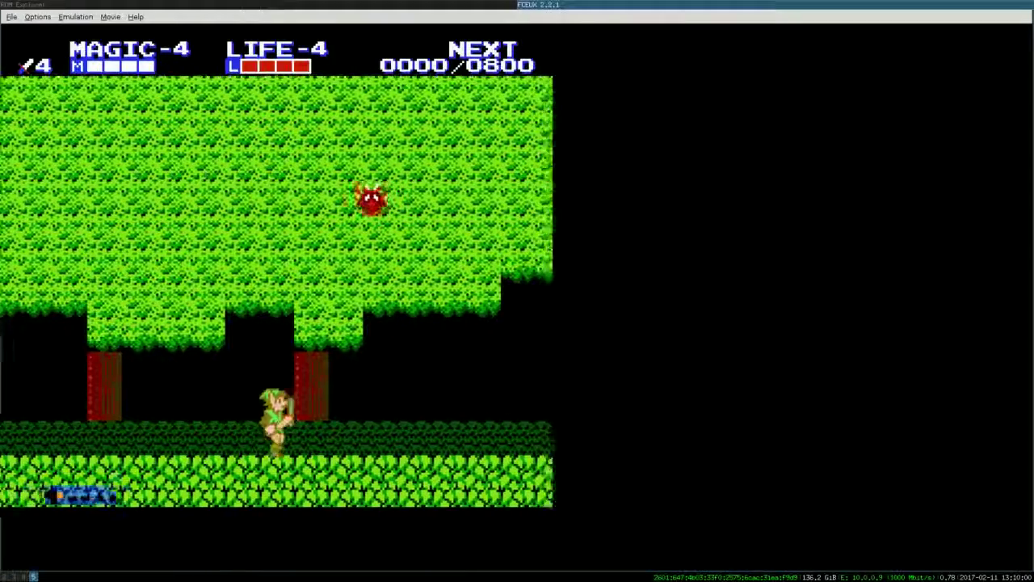
{"action": "key", "text": "Right"}
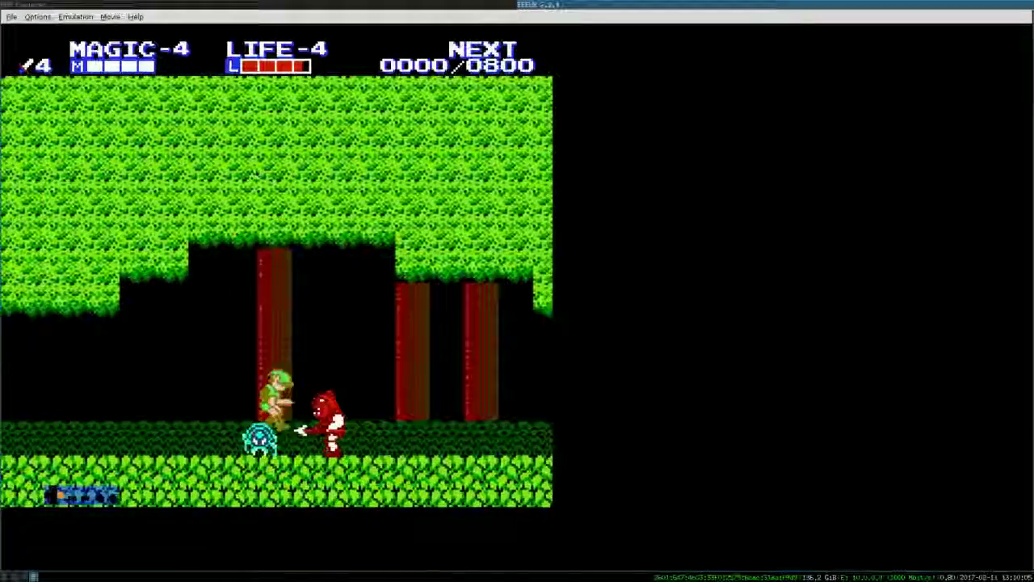
{"action": "key", "text": "Right"}
{"action": "key", "text": "d"}
{"action": "key", "text": "f"}
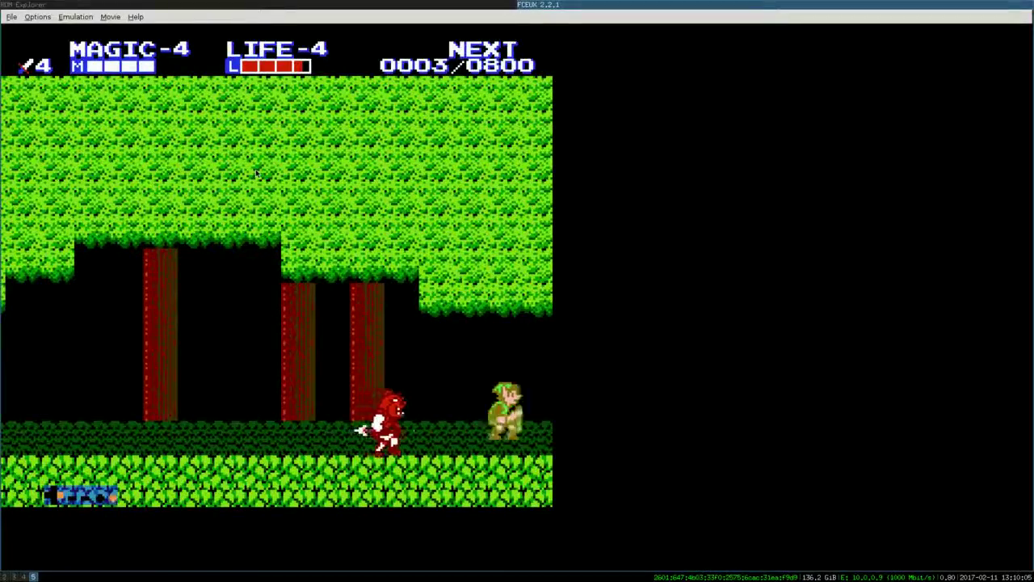